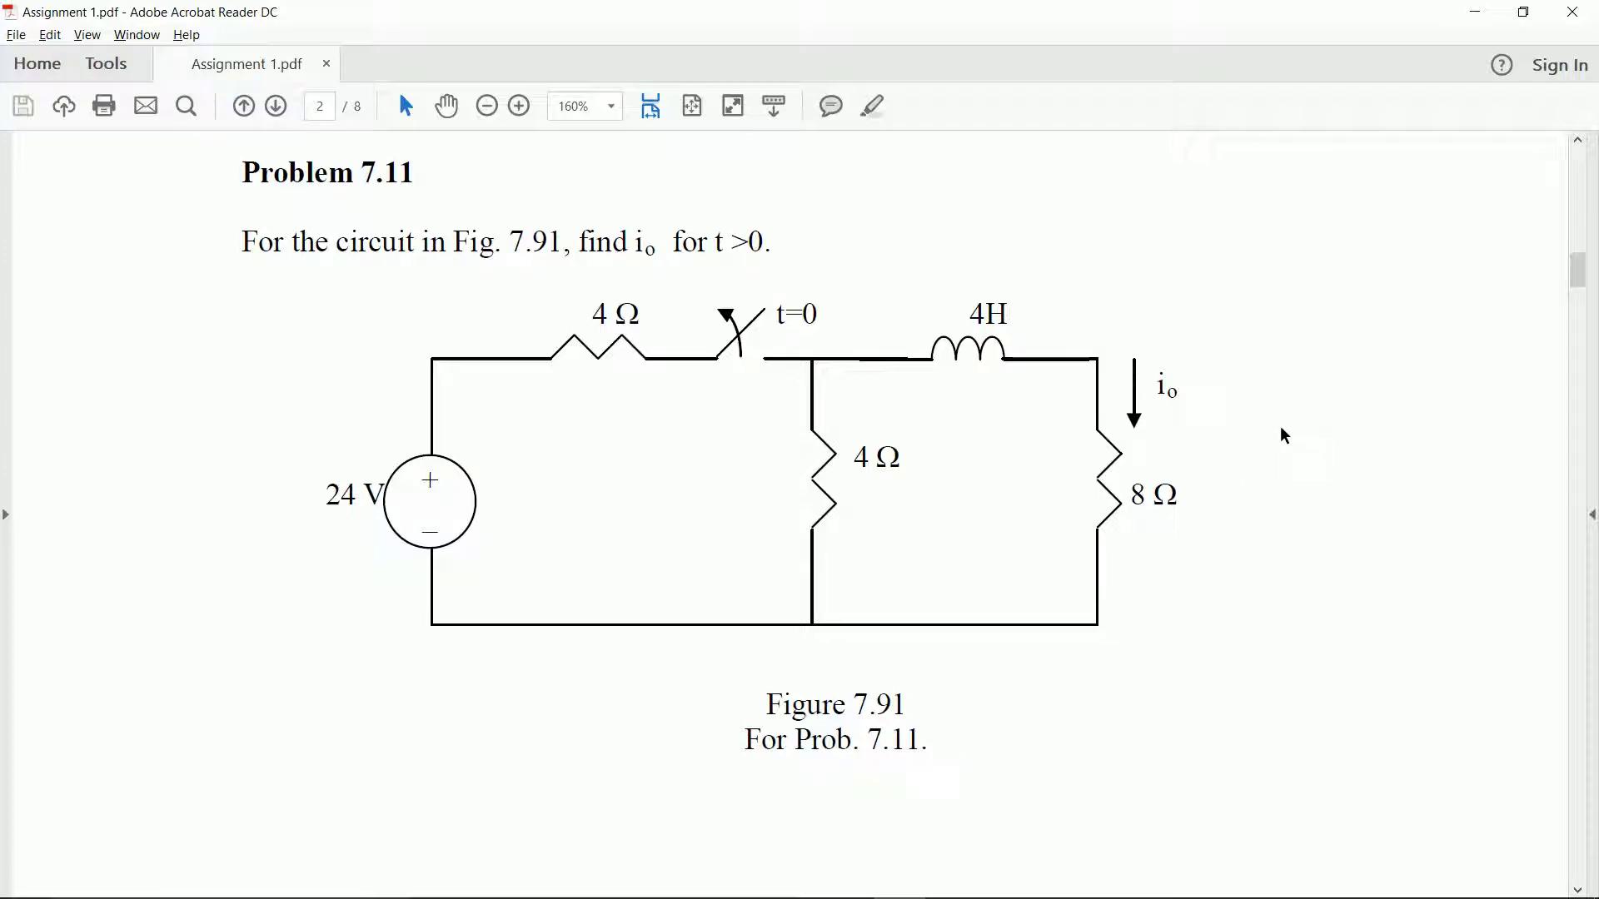
Place a 12 V DC_POWER source V1 on the blank Design1 schematic
key(alt+Tab)
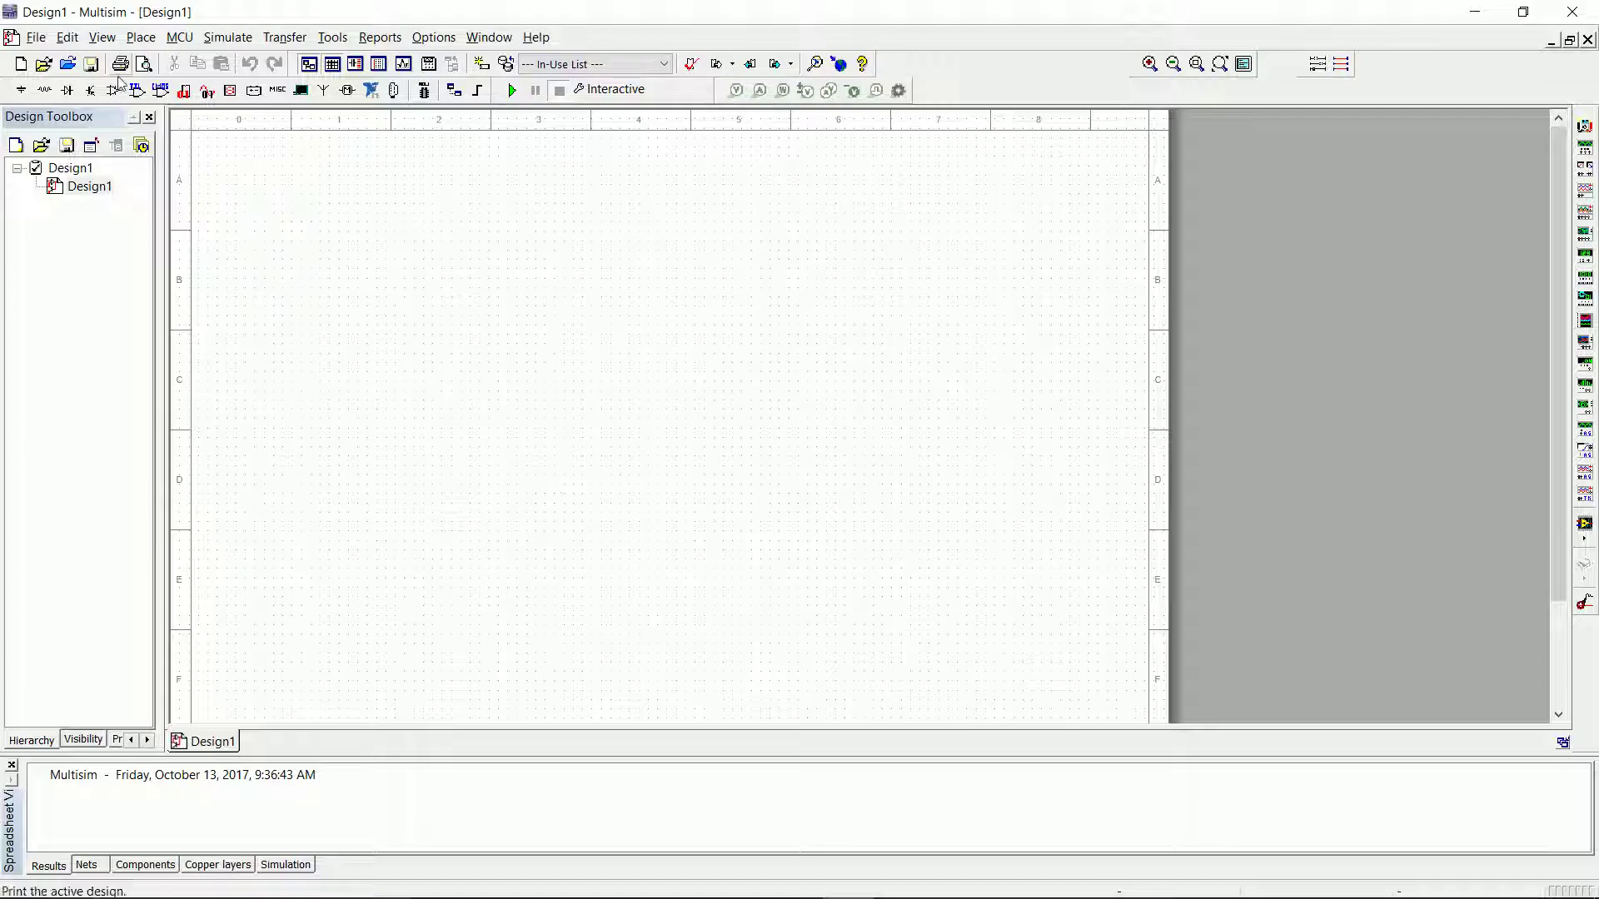
click(21, 90)
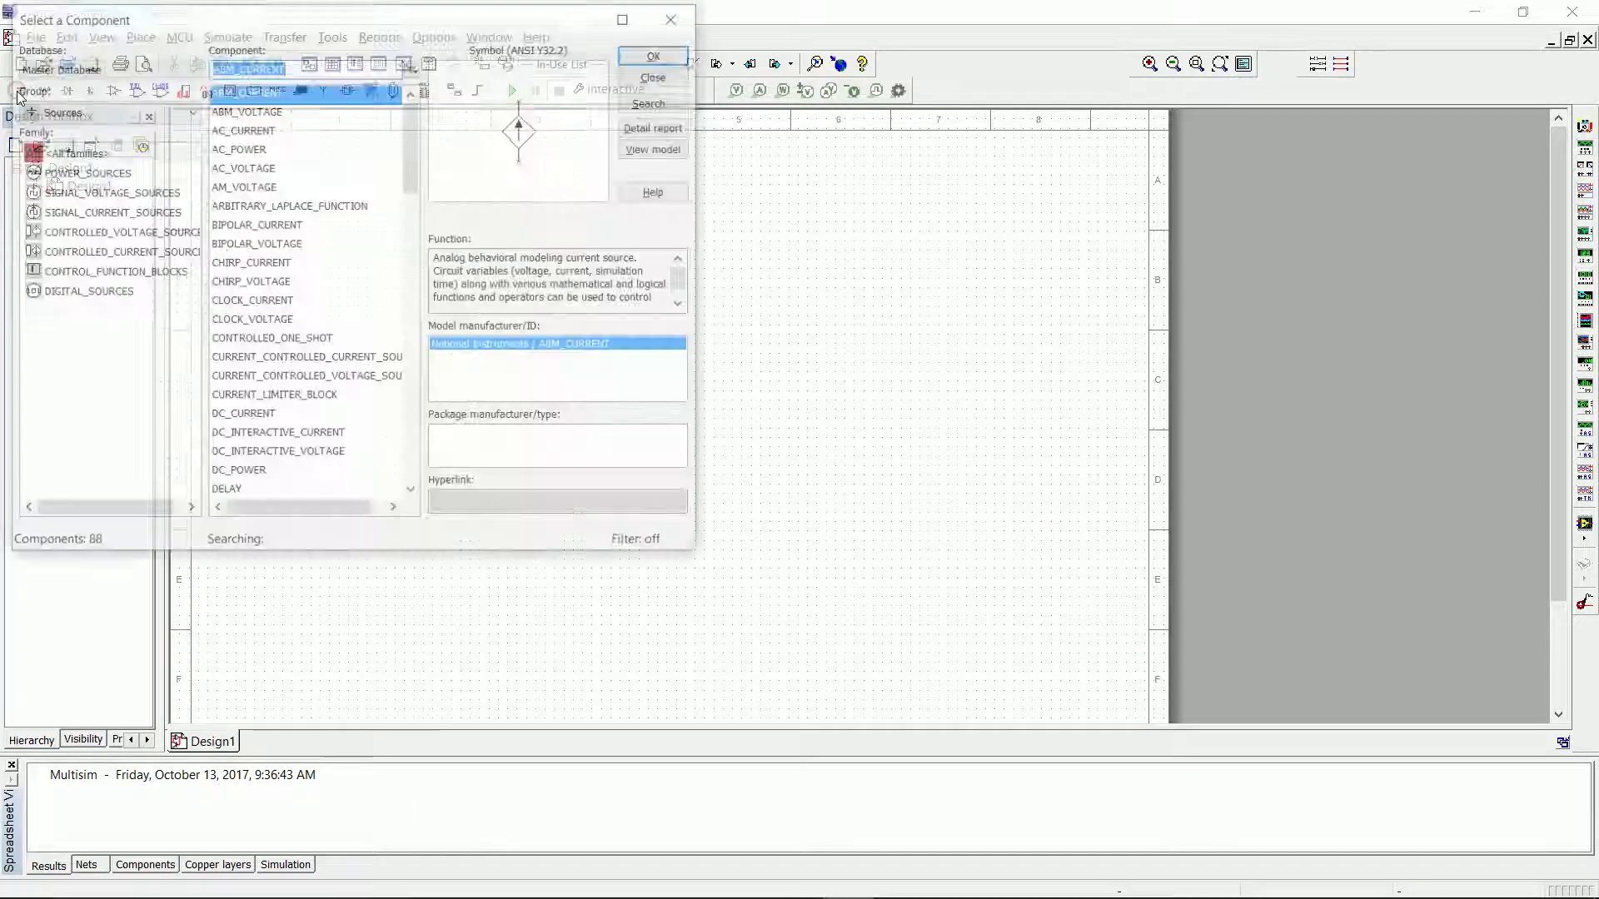
click(120, 174)
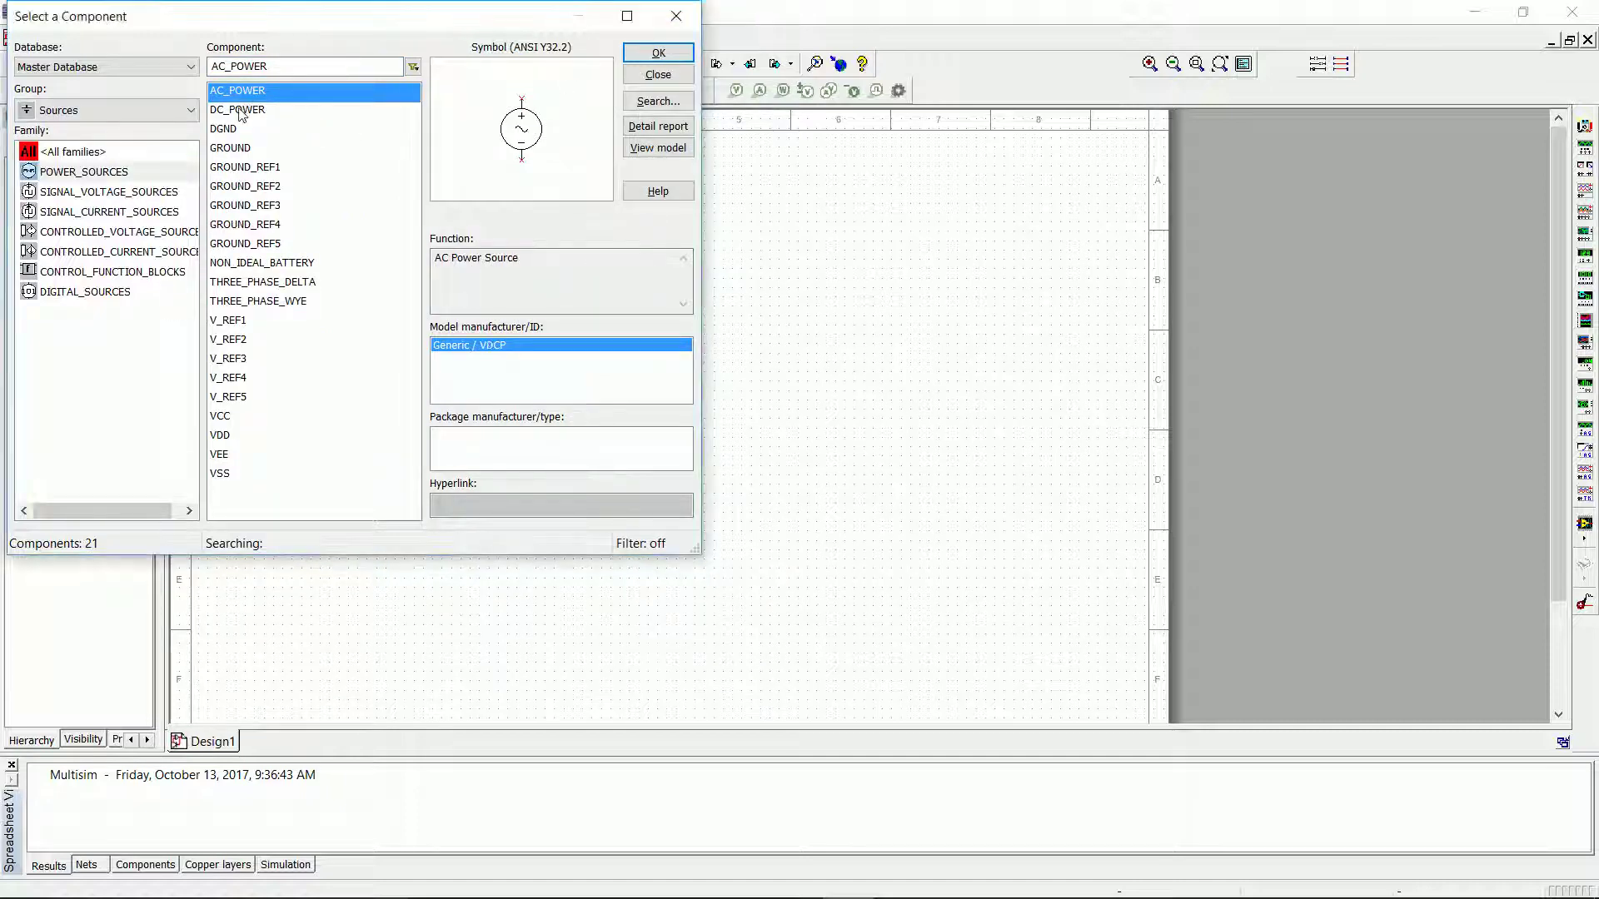
click(253, 110)
click(635, 50)
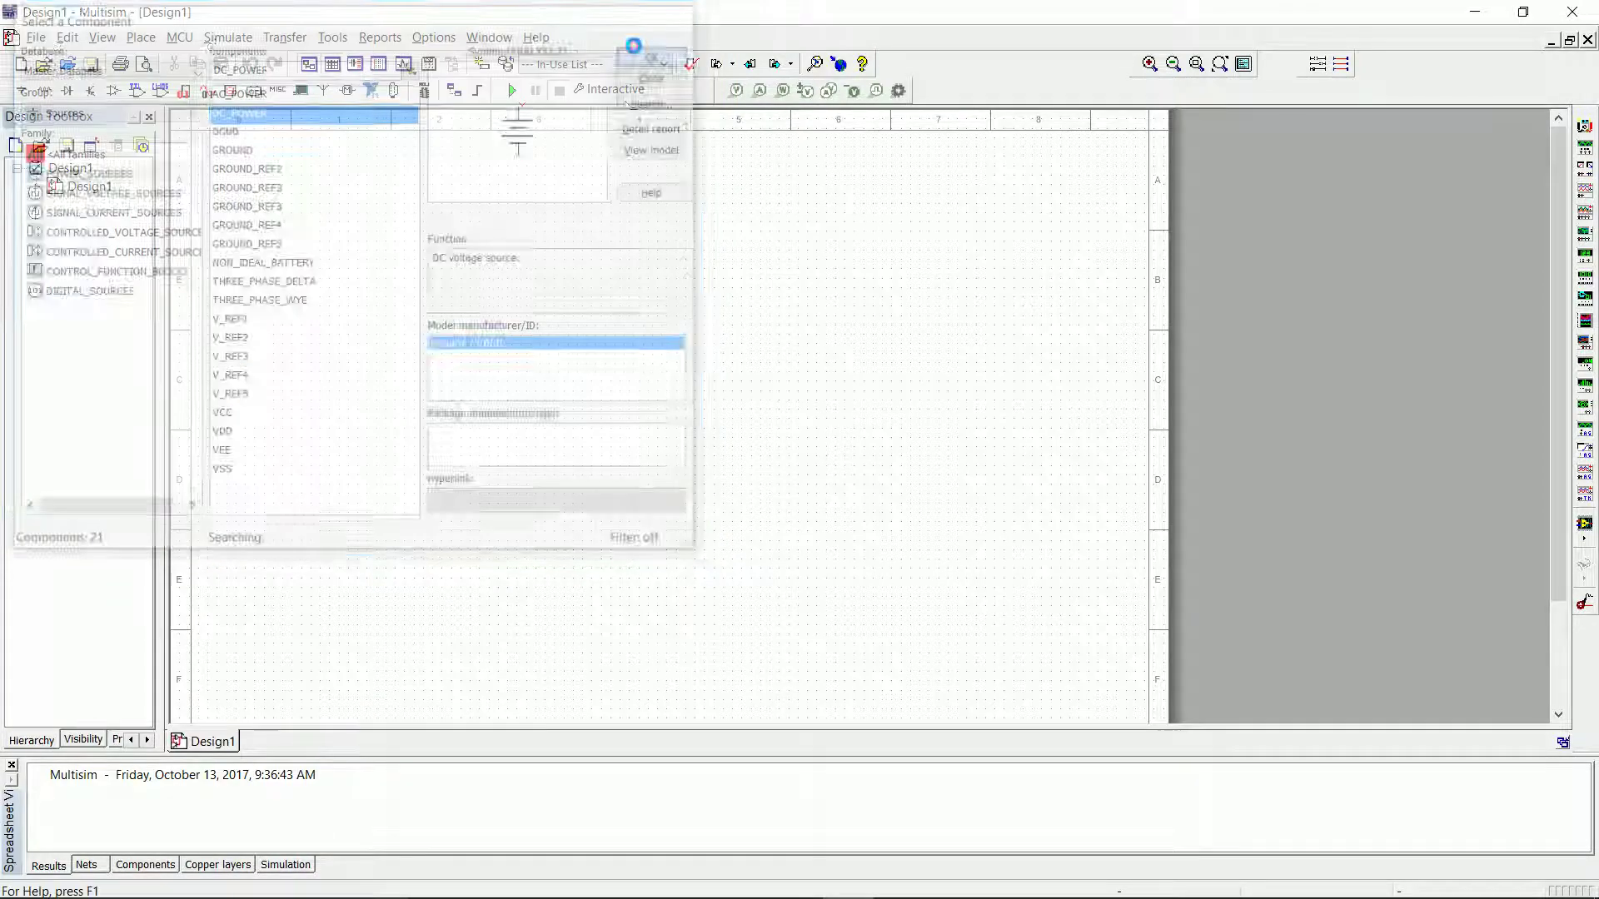
click(457, 387)
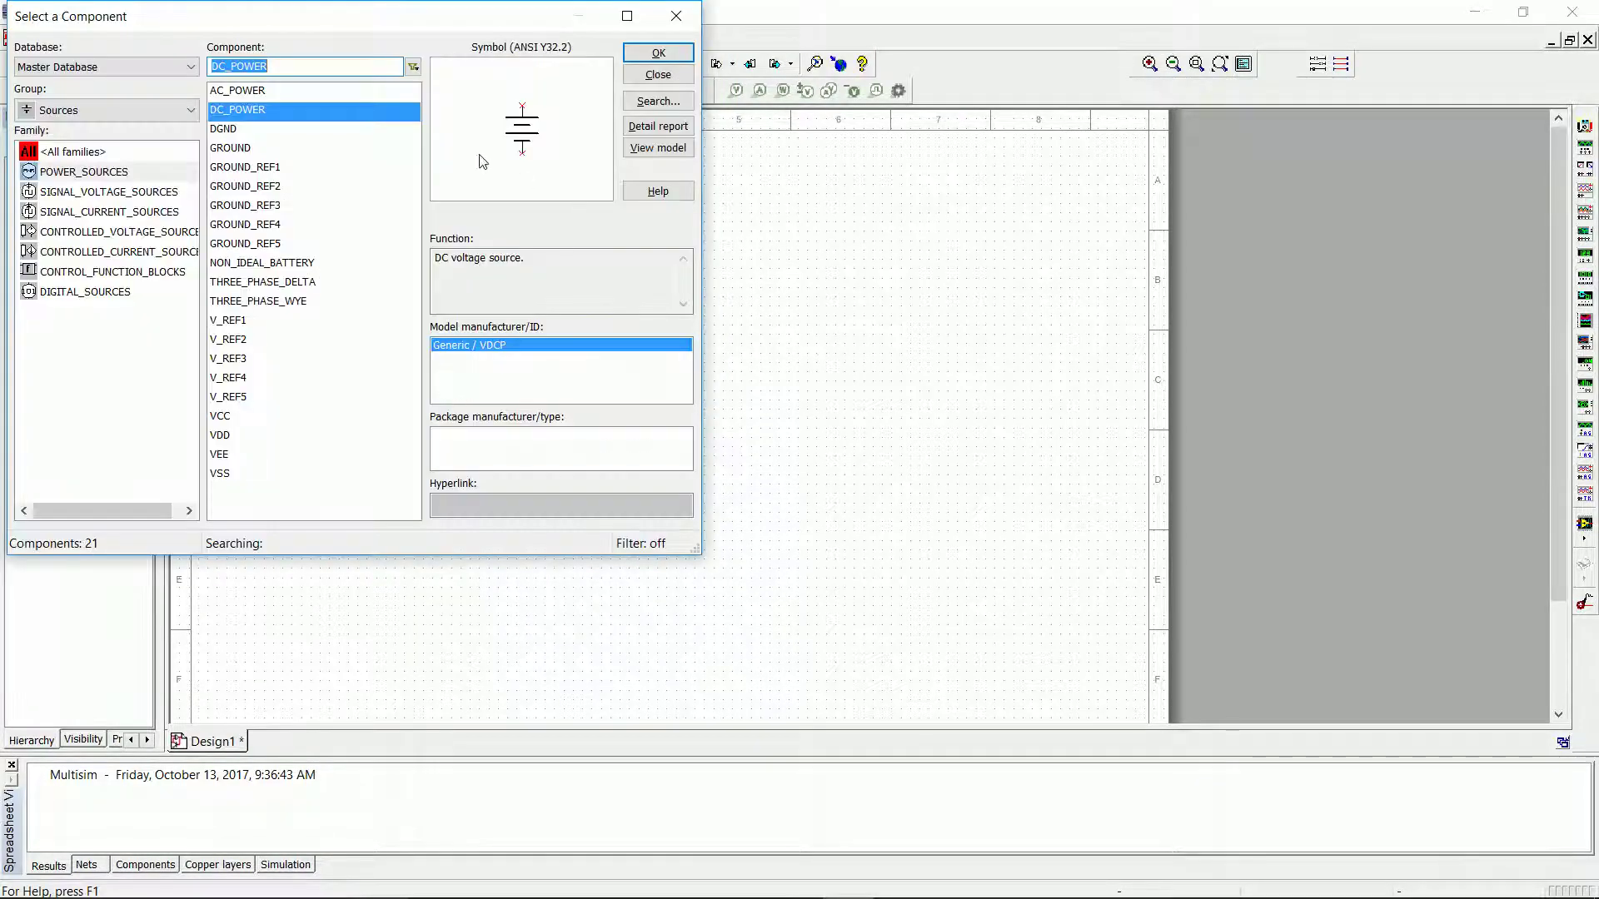
Place an analog GROUND below V1
click(240, 133)
click(240, 150)
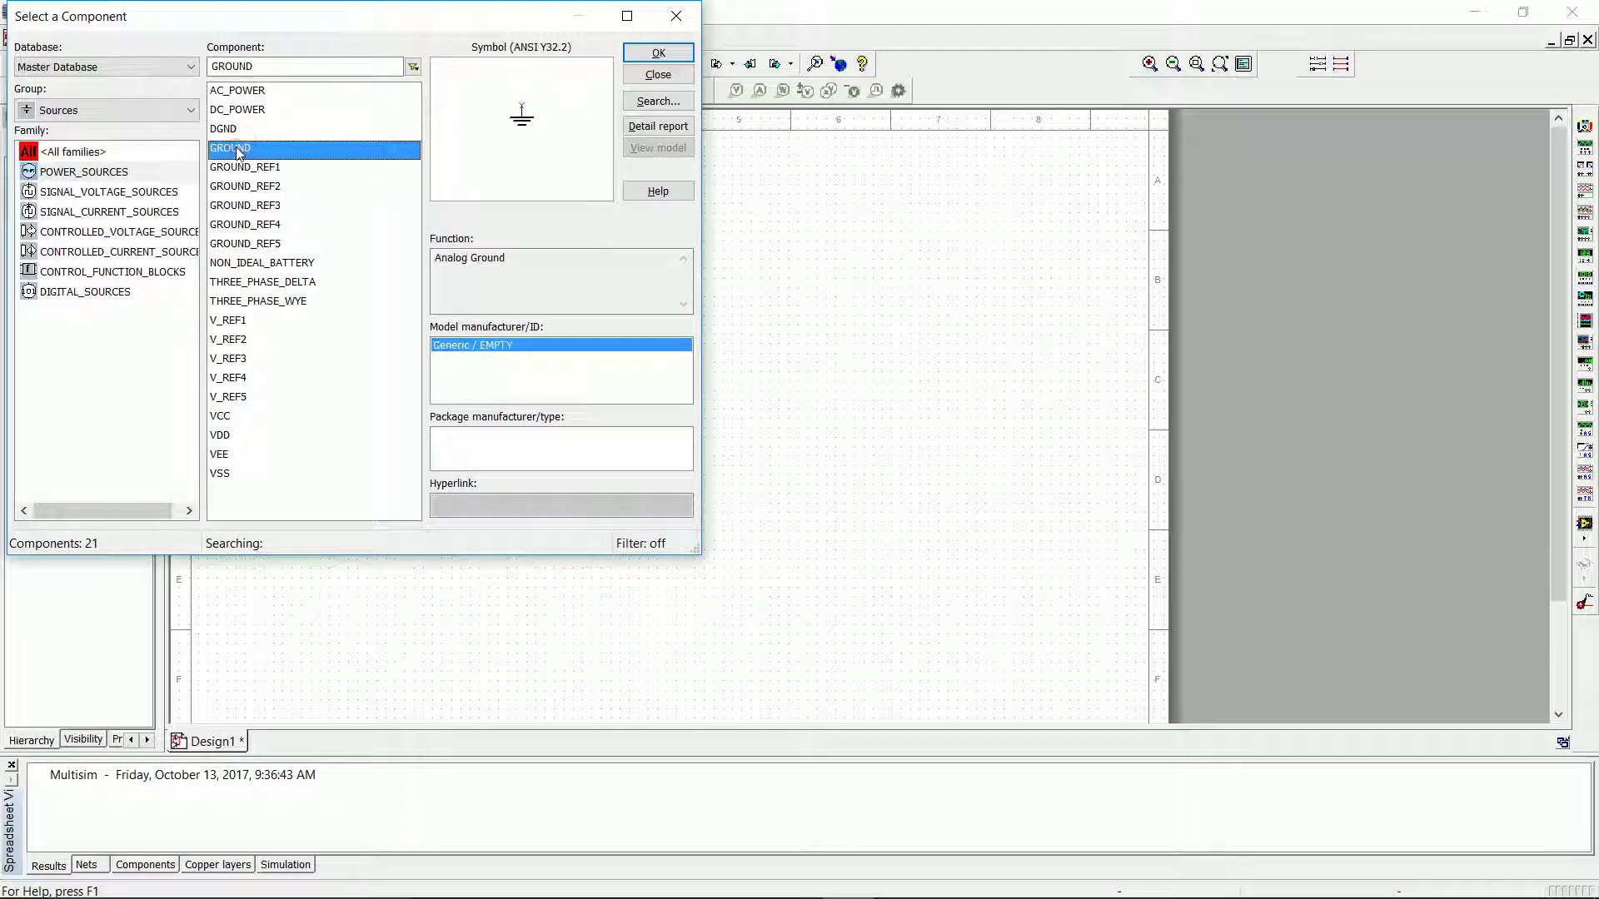
click(664, 52)
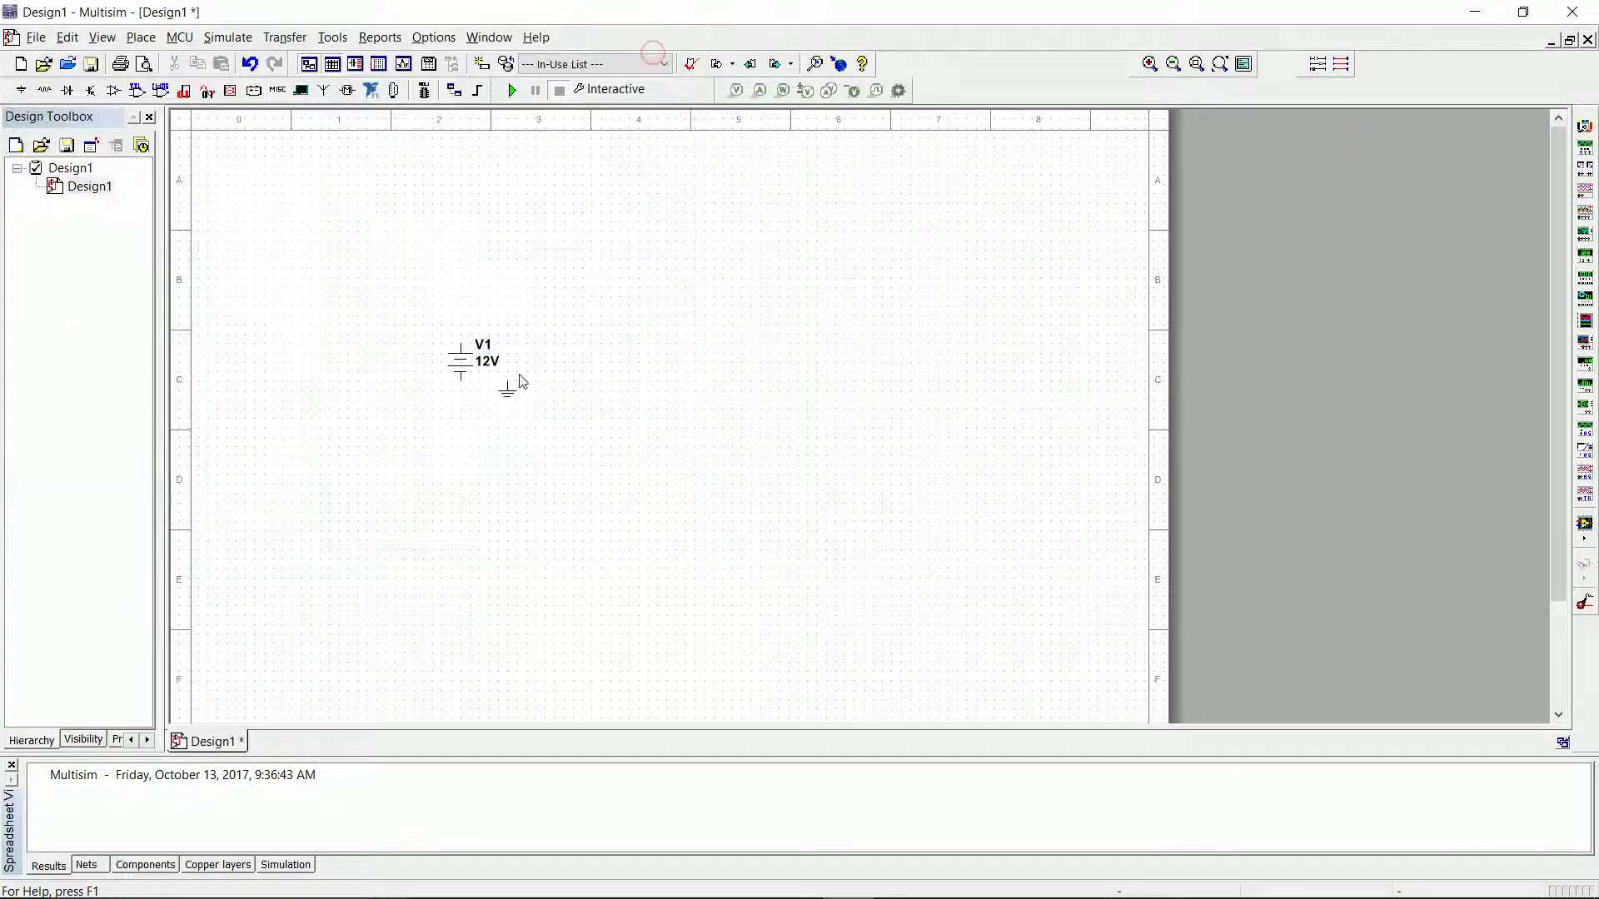
click(459, 430)
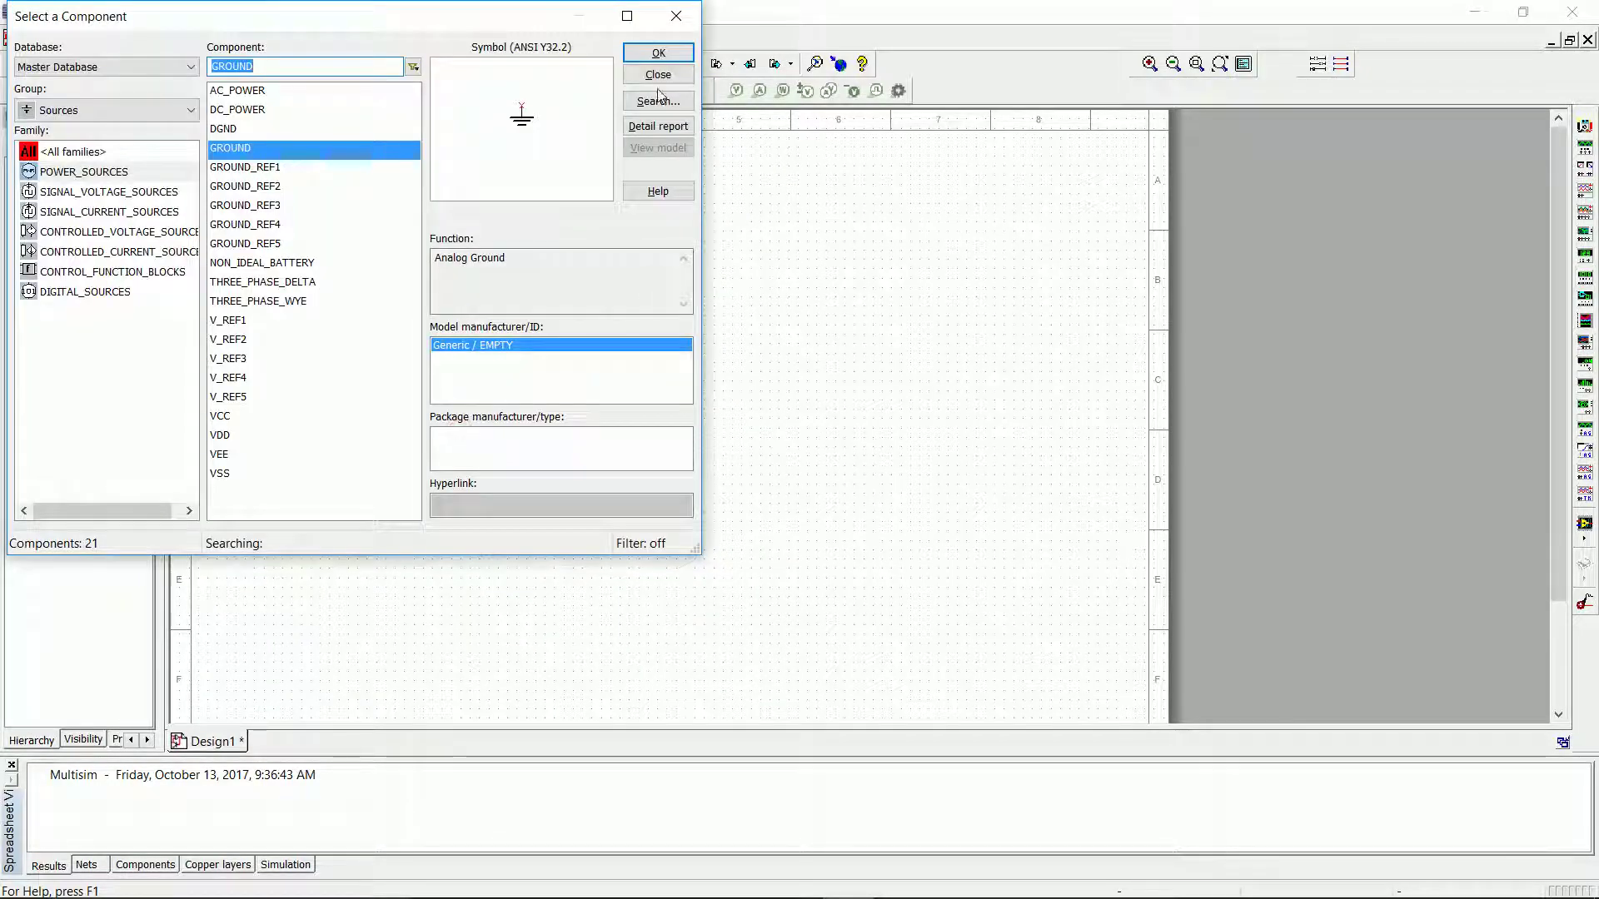
Place three 1 kΩ resistors: R1 above V1, with R2 and R3 rotated vertical to the right
click(658, 74)
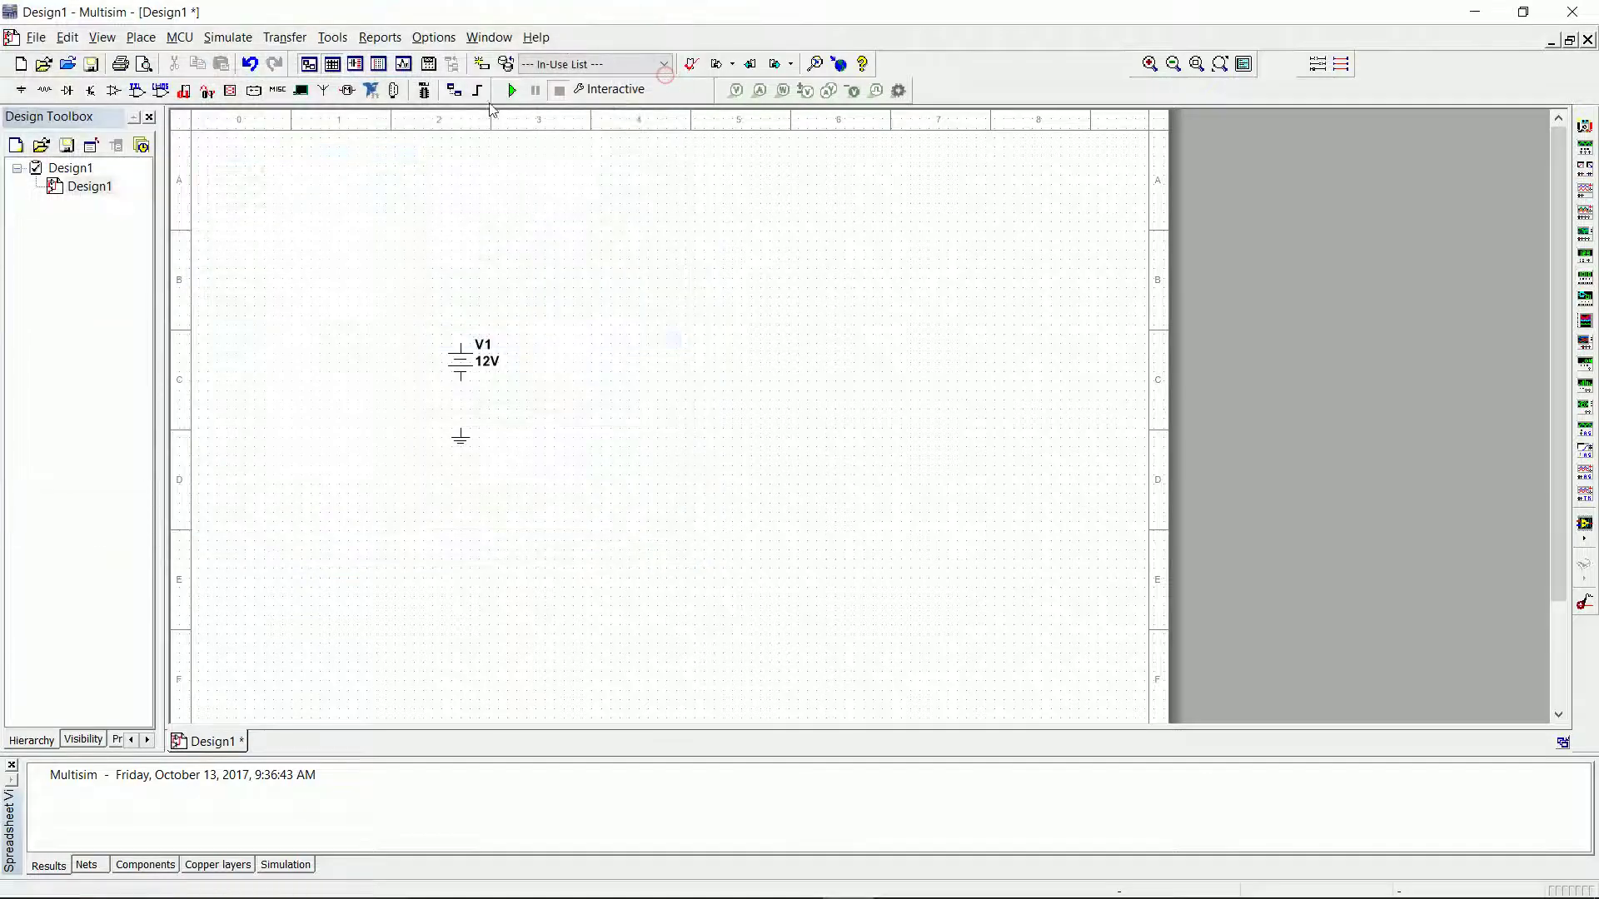
click(52, 99)
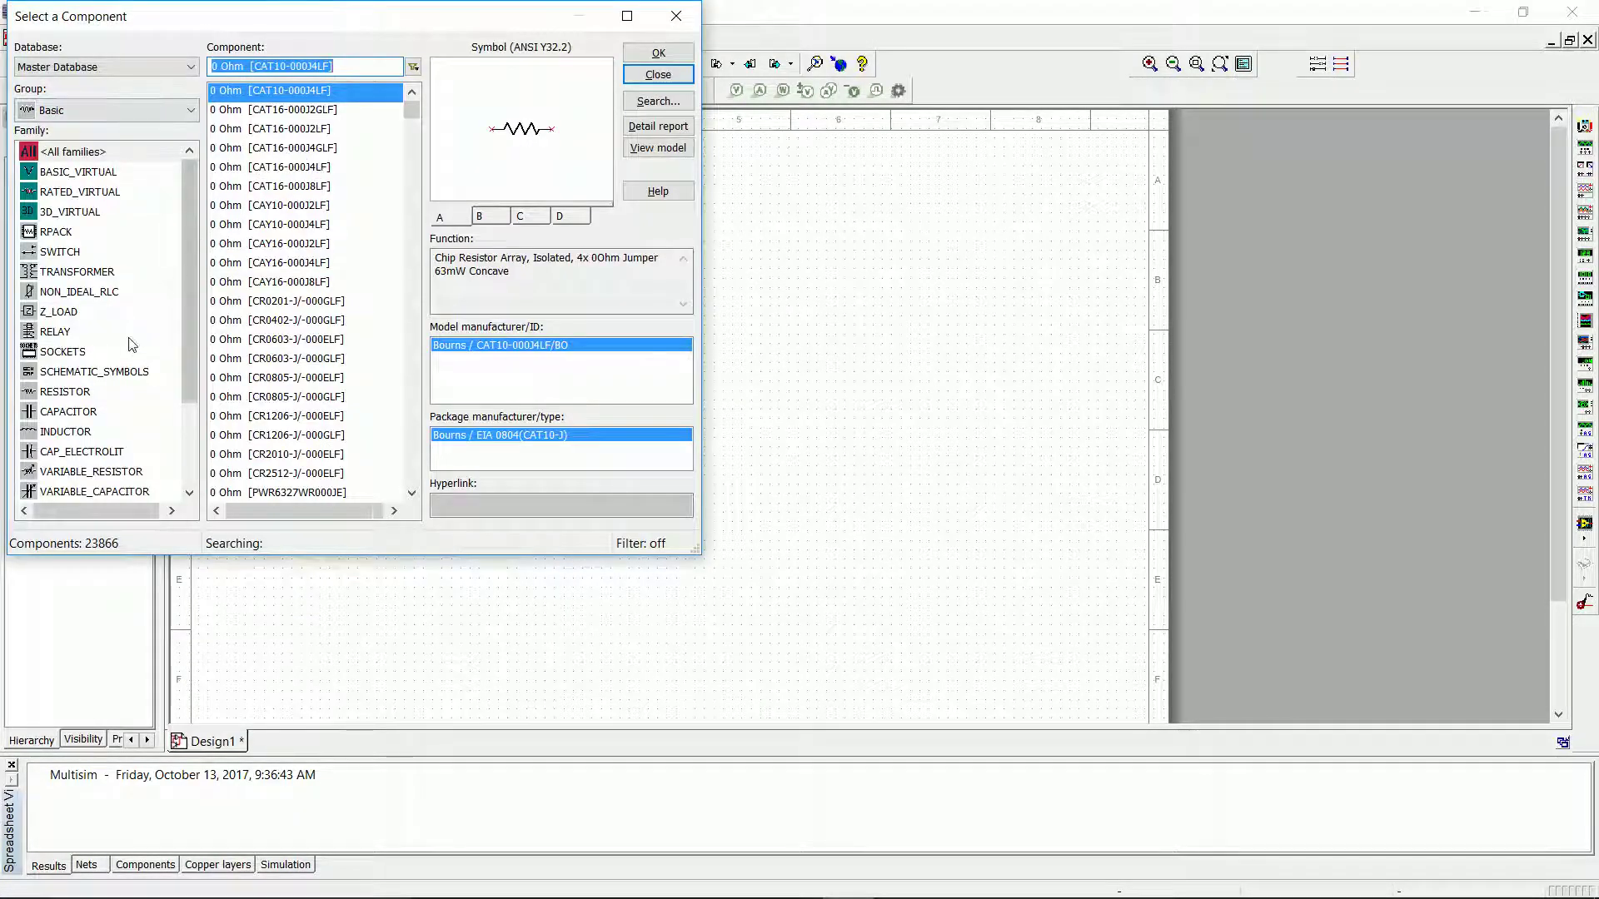
click(78, 390)
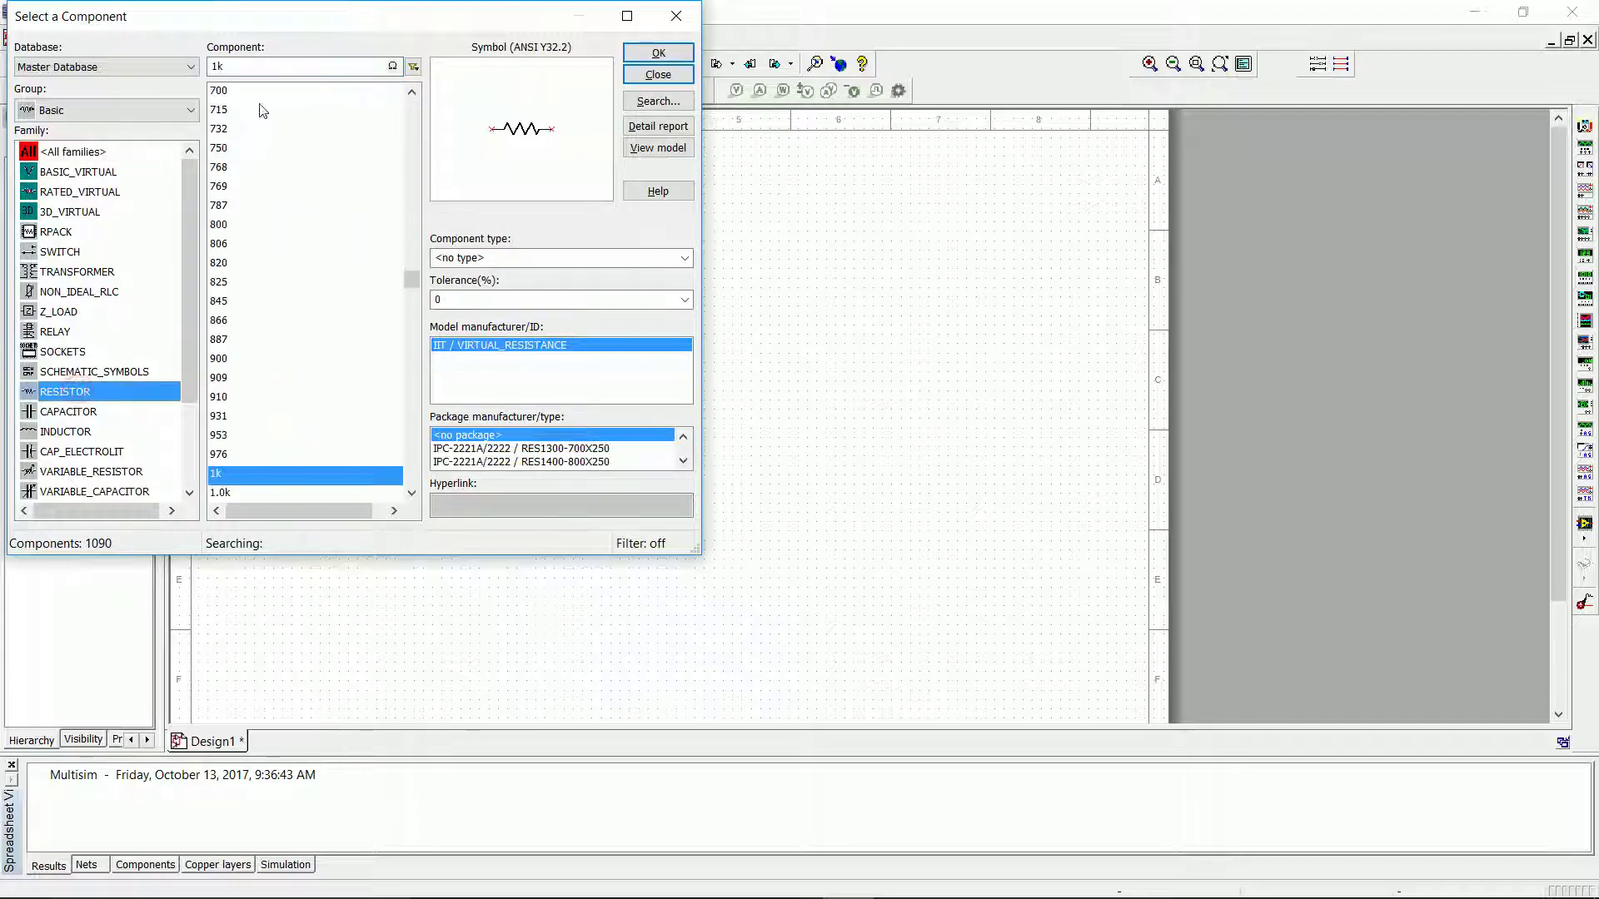
click(662, 56)
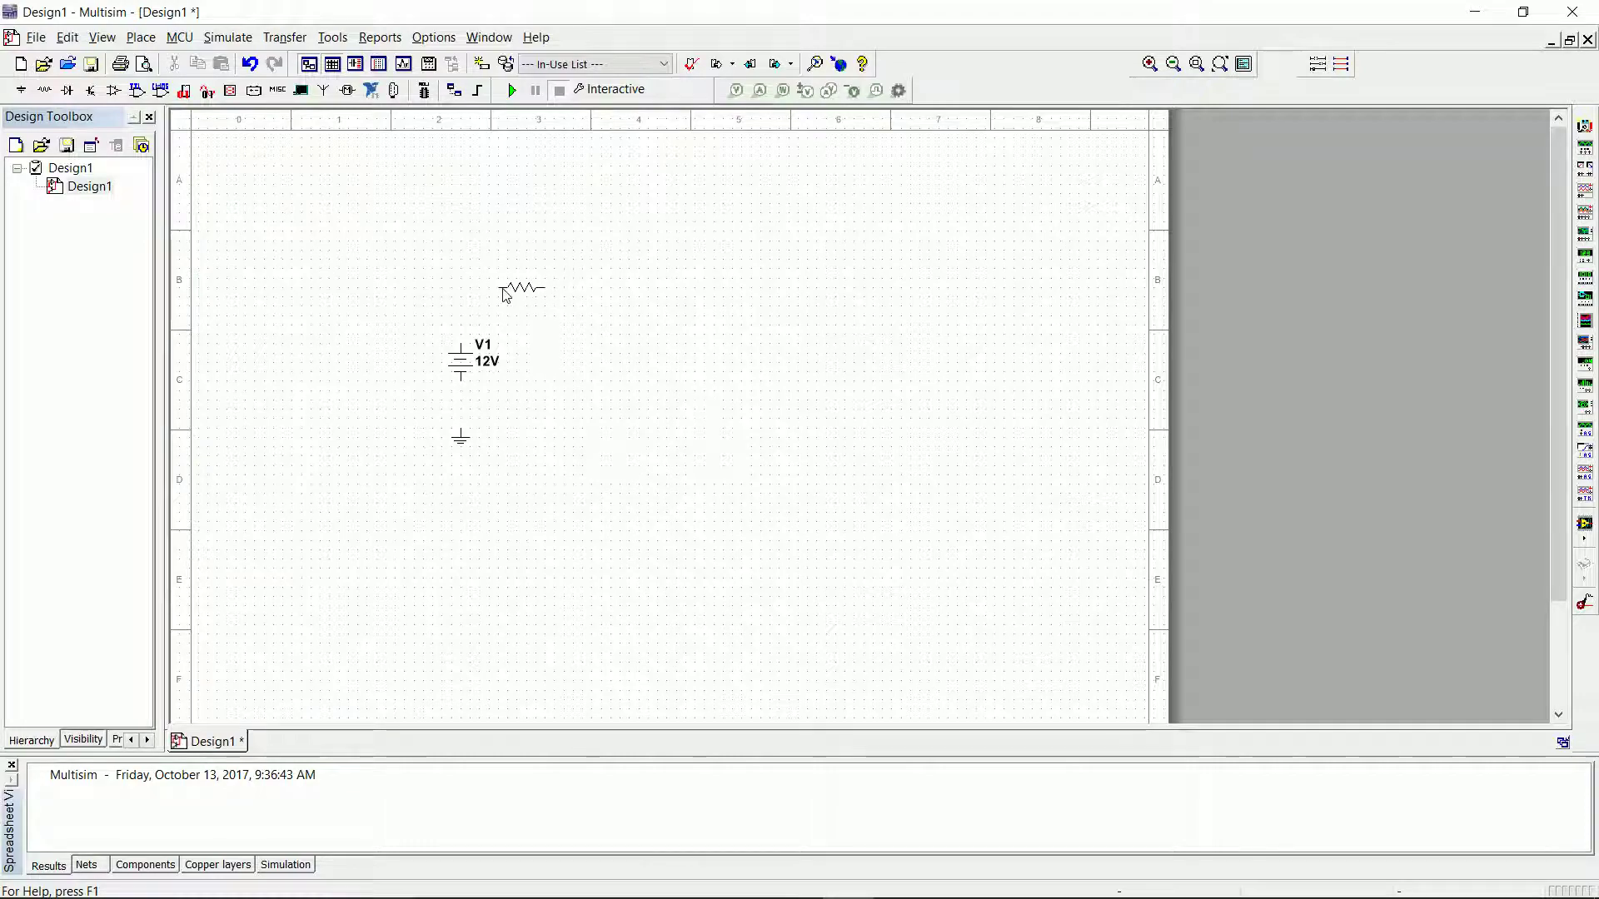
click(502, 288)
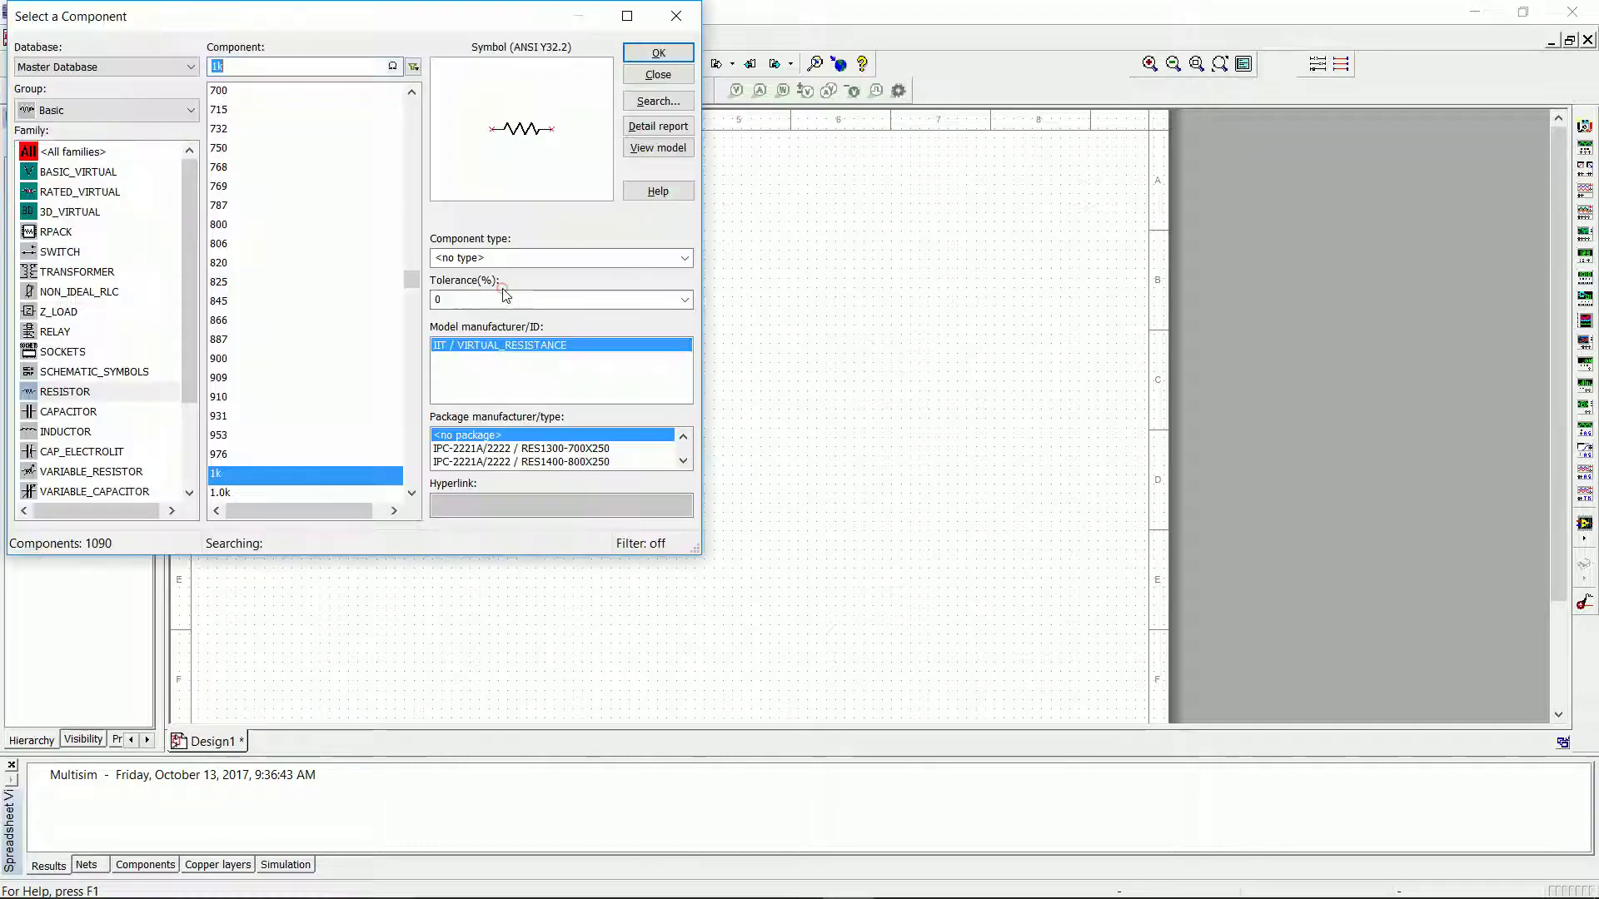
click(662, 55)
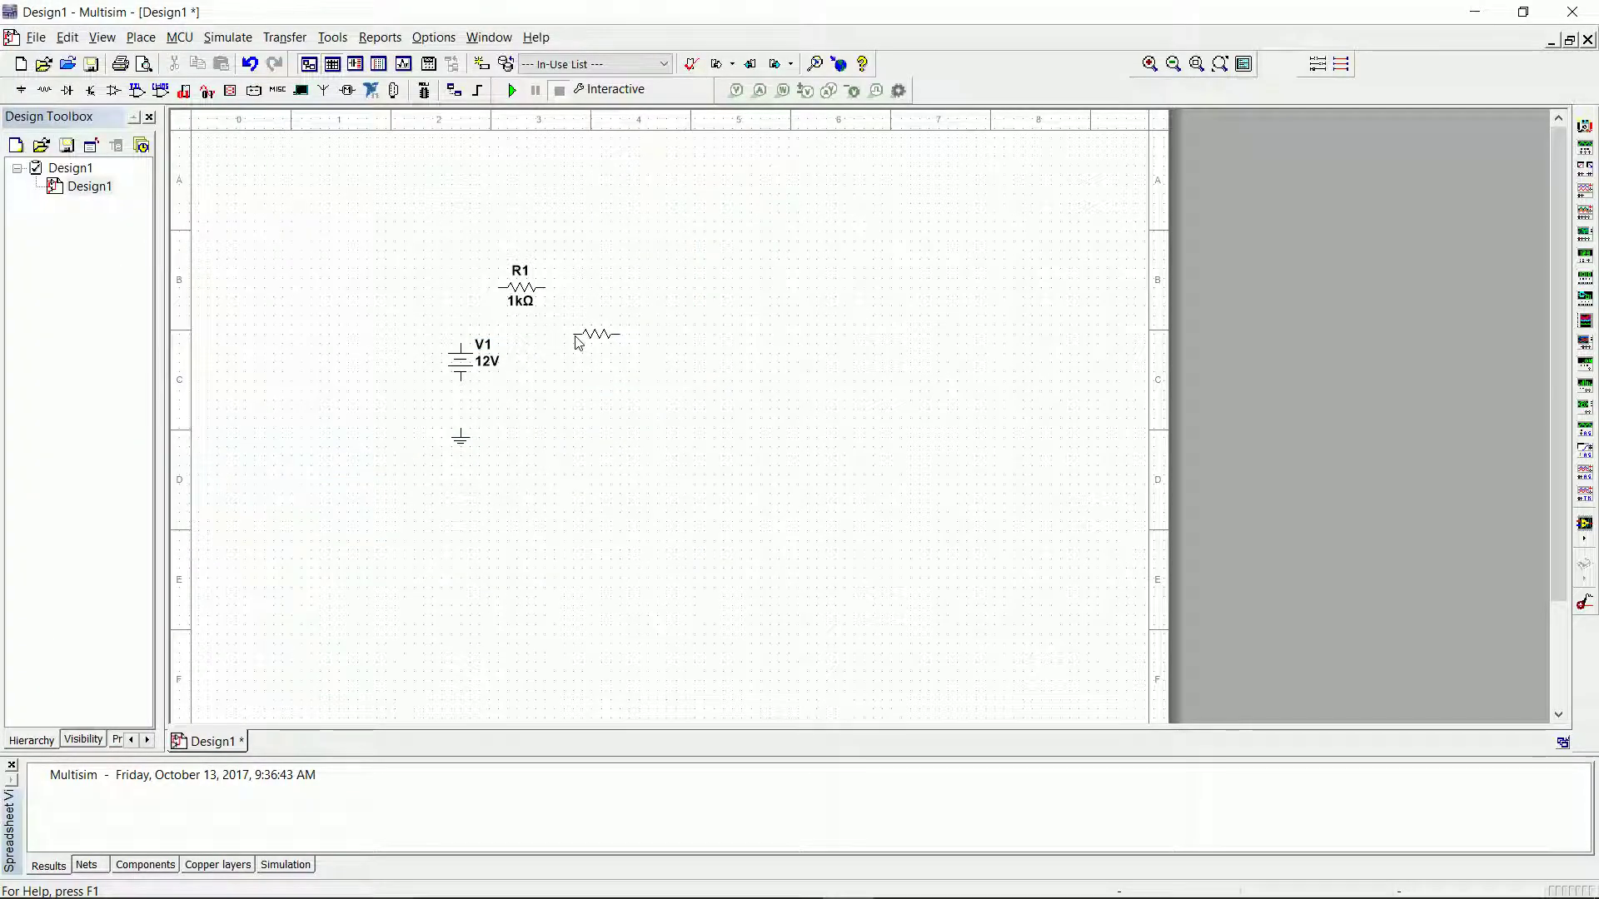
key(ctrl+r)
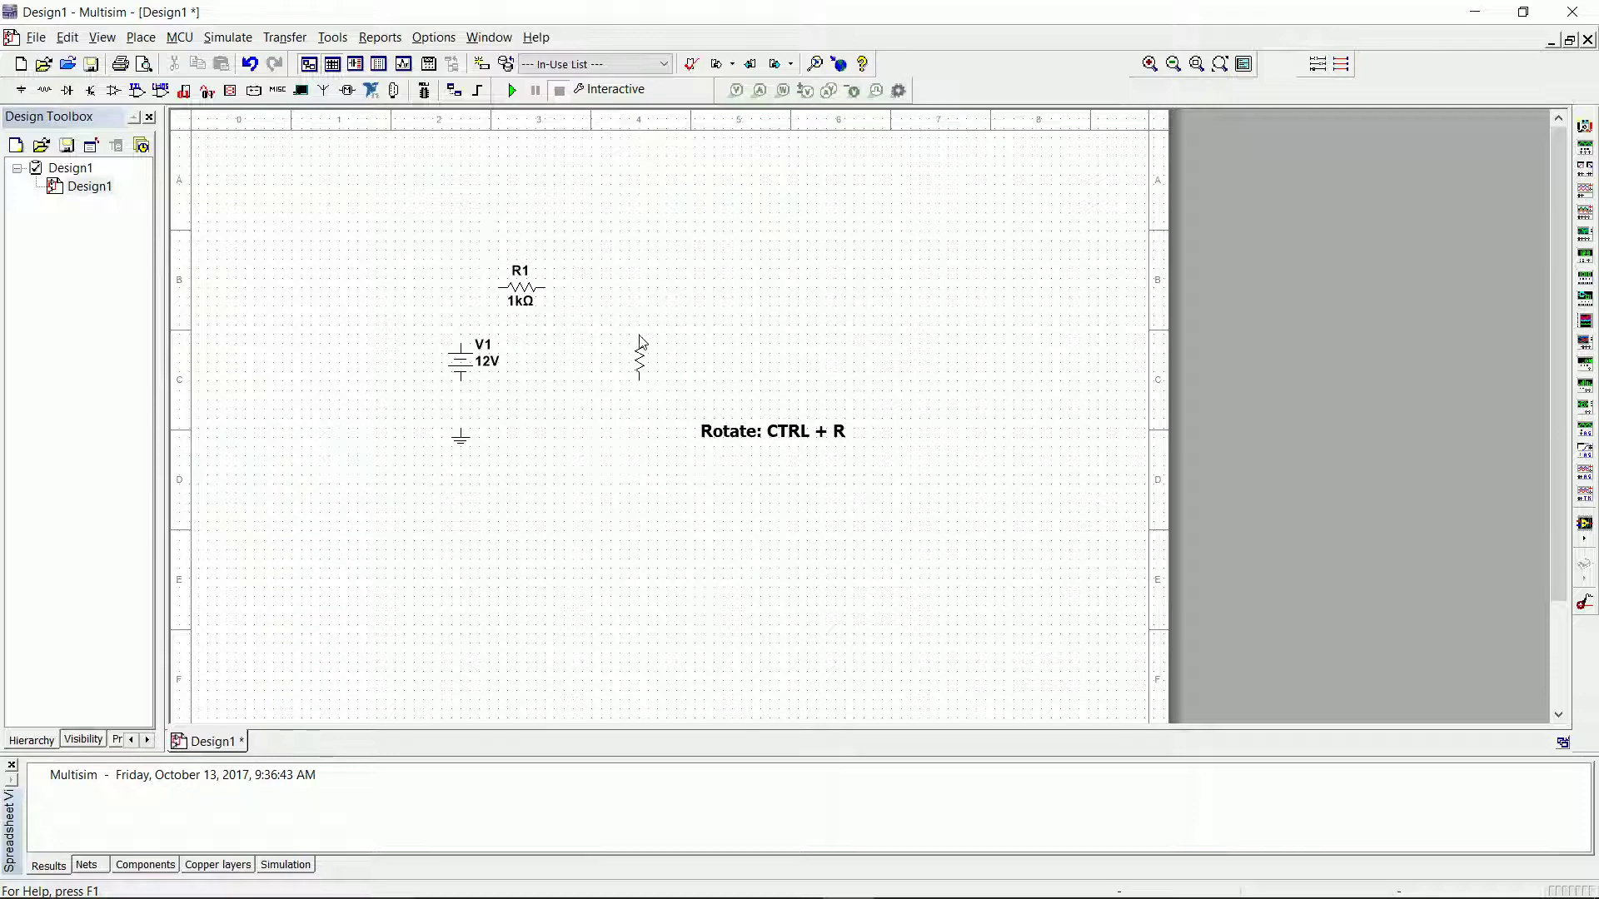
click(638, 335)
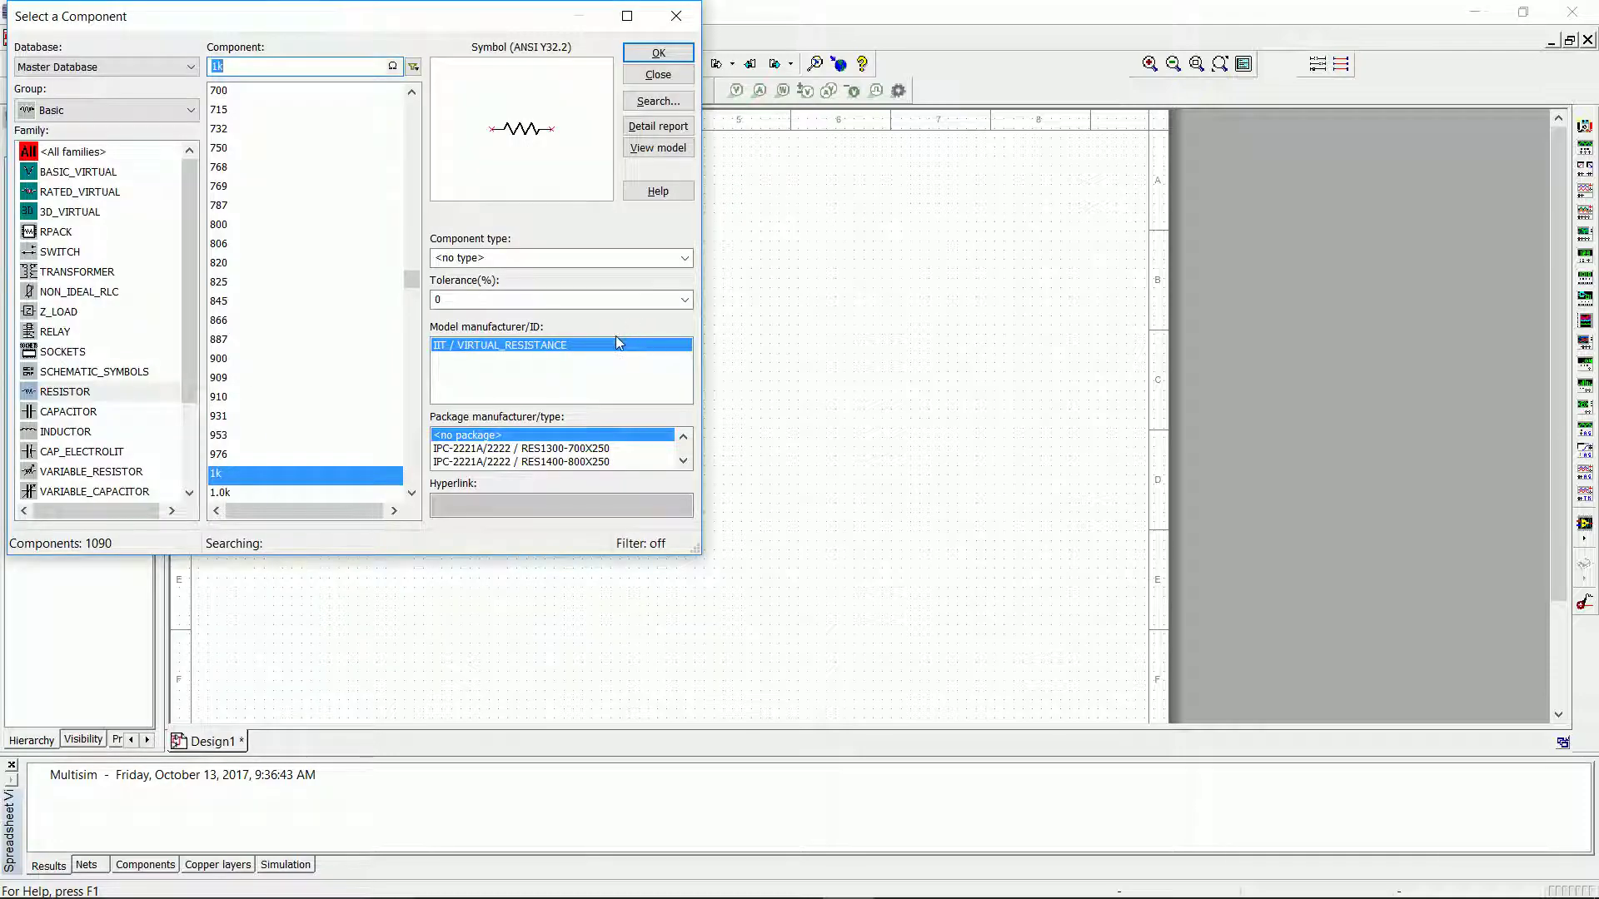
click(664, 71)
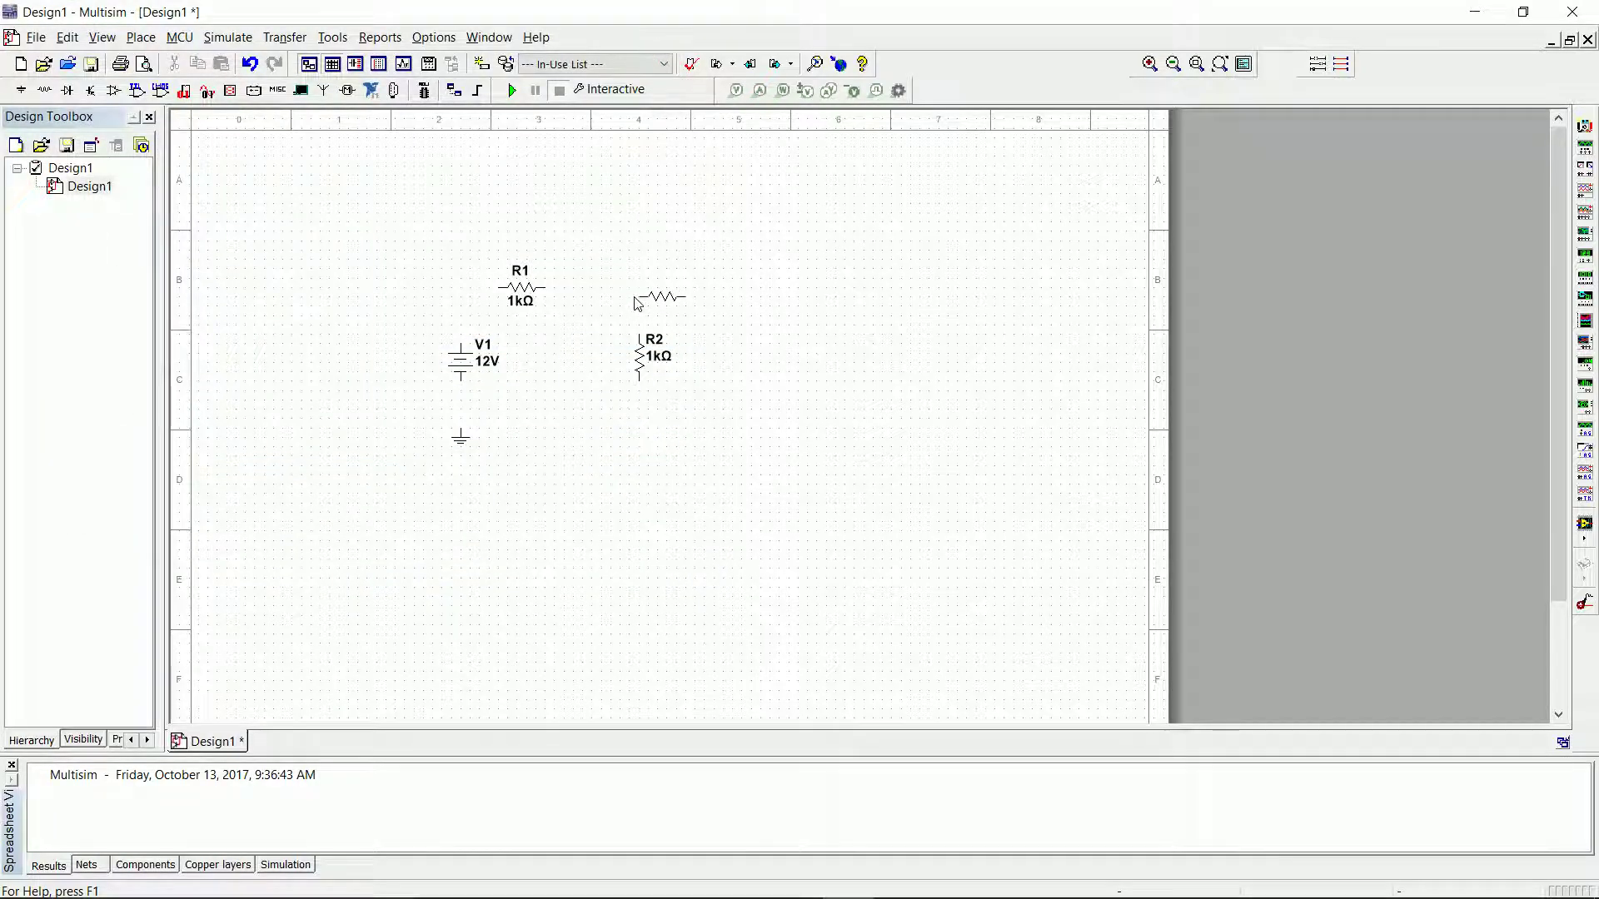
key(ctrl+r)
click(782, 341)
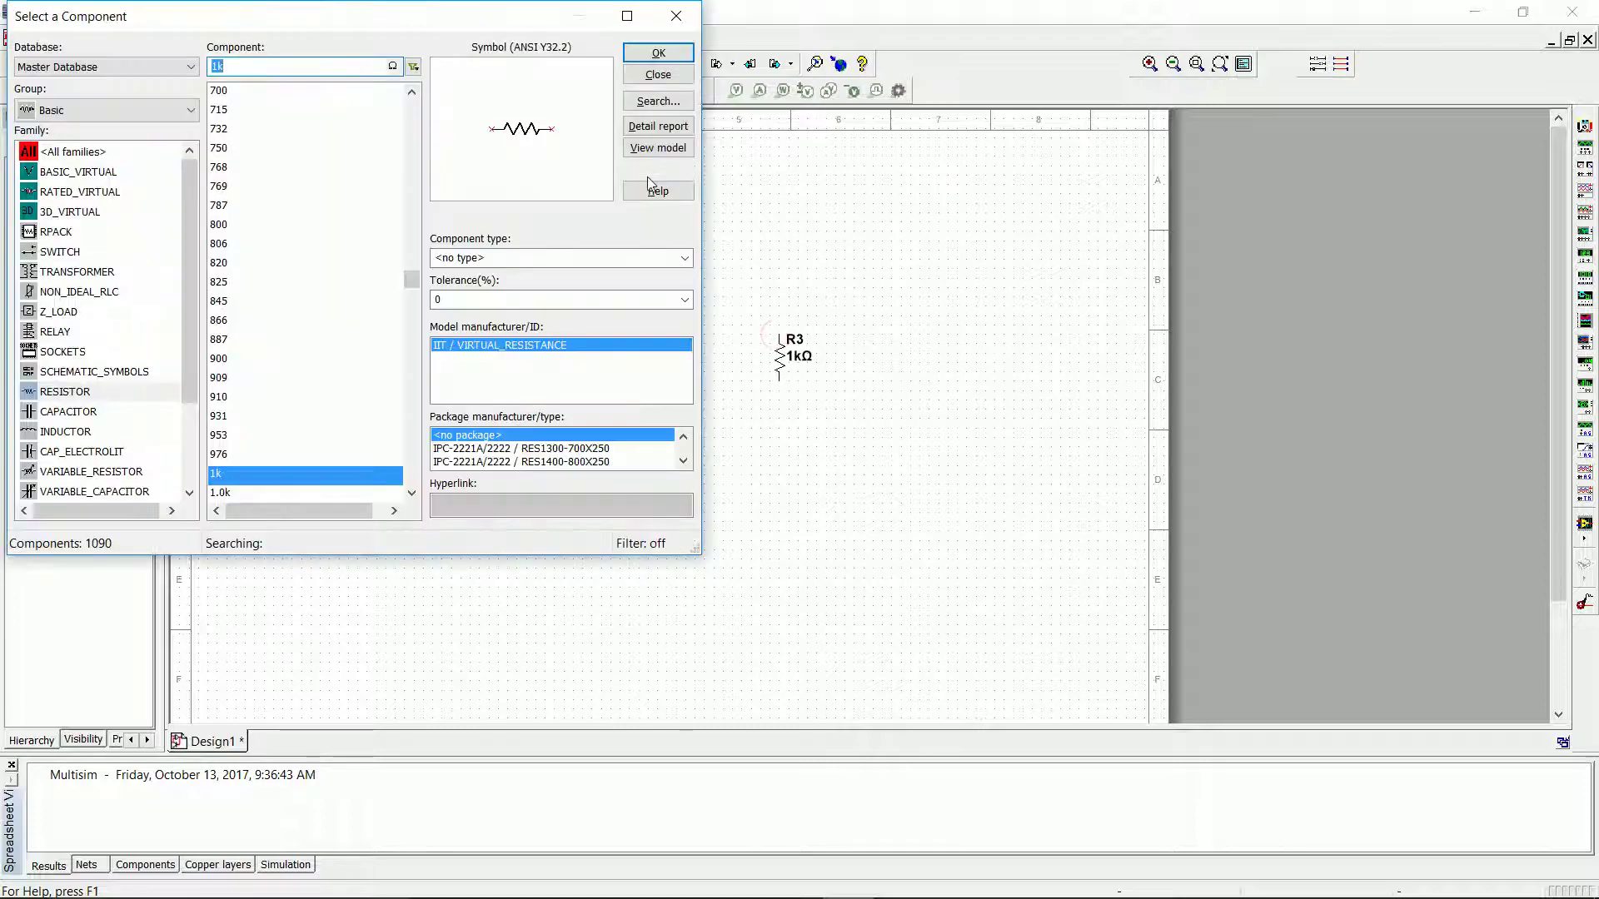
Place a 1 mH inductor L1 on the top row
click(79, 432)
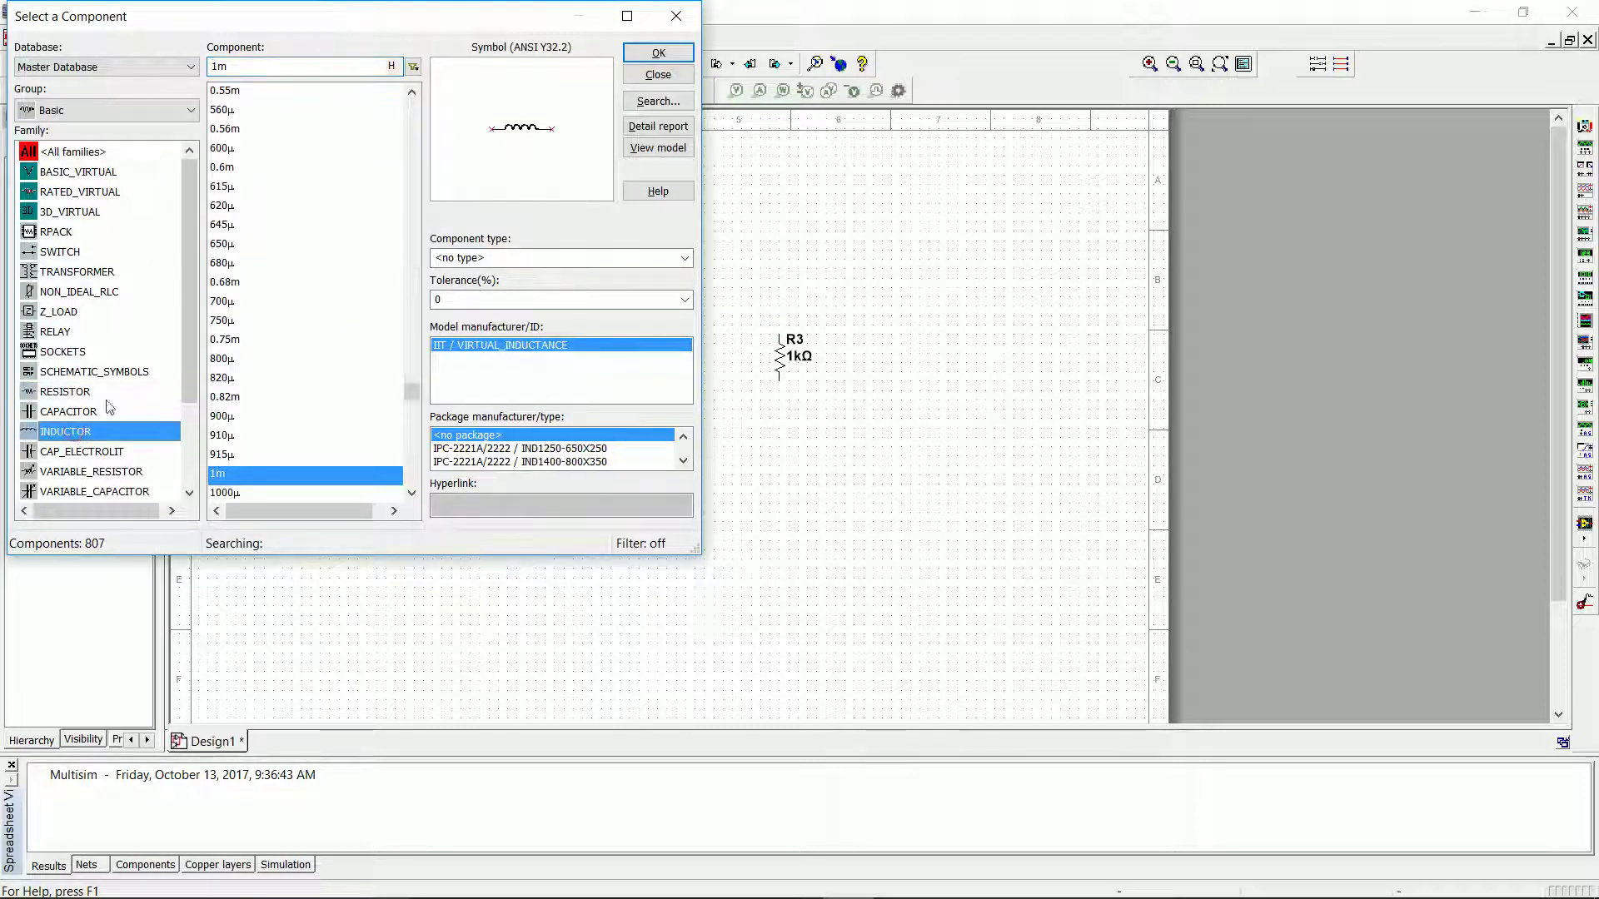
click(658, 52)
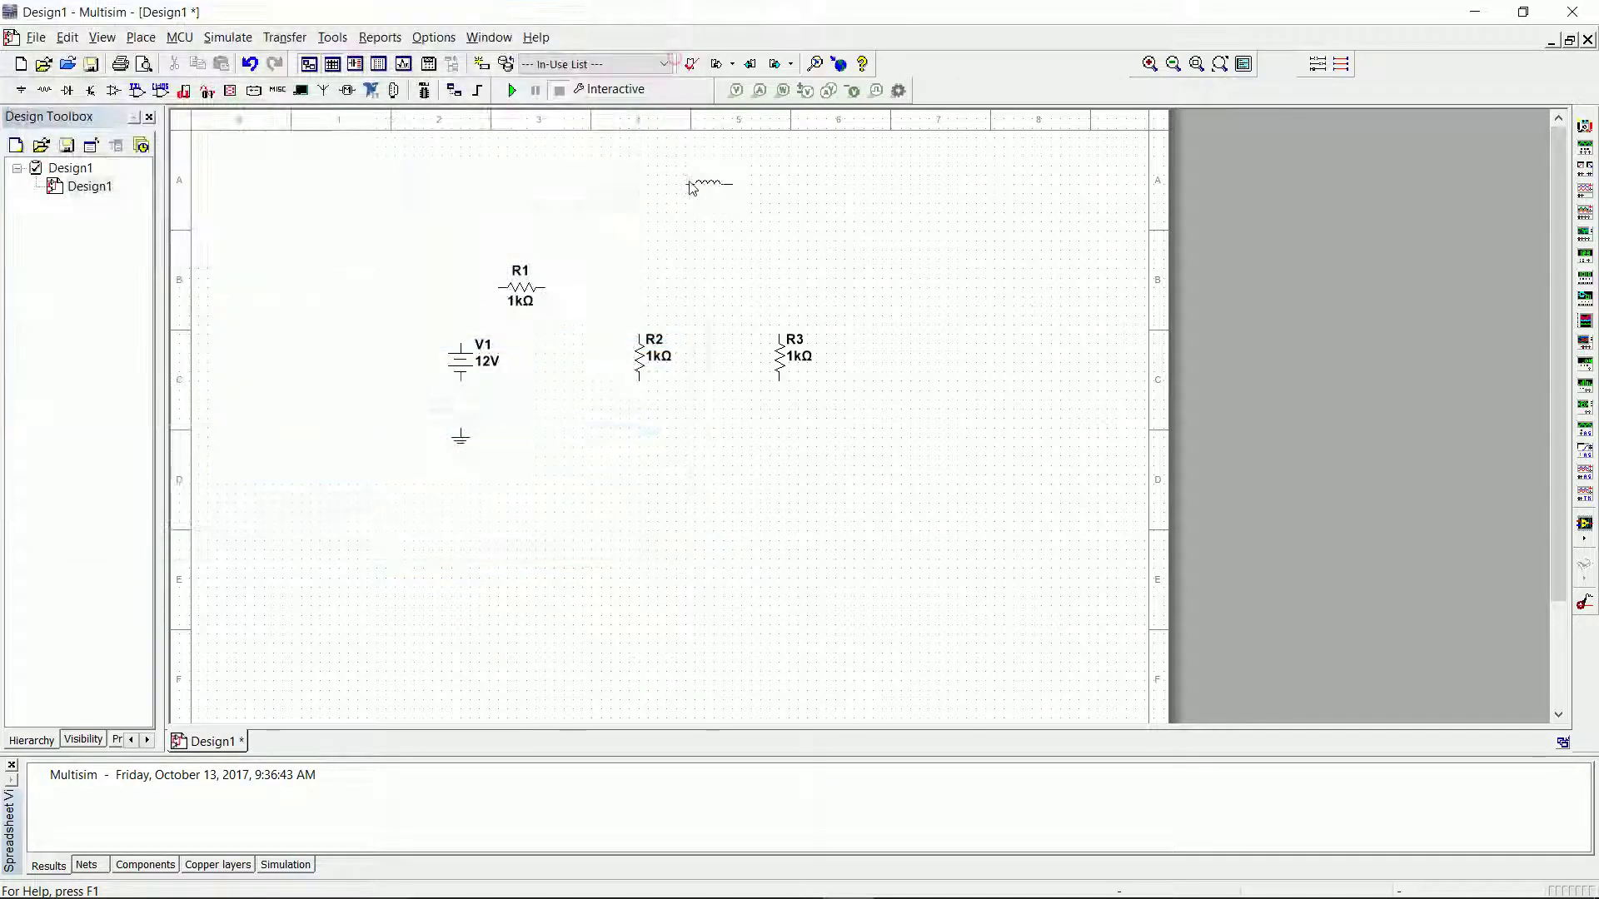
click(691, 297)
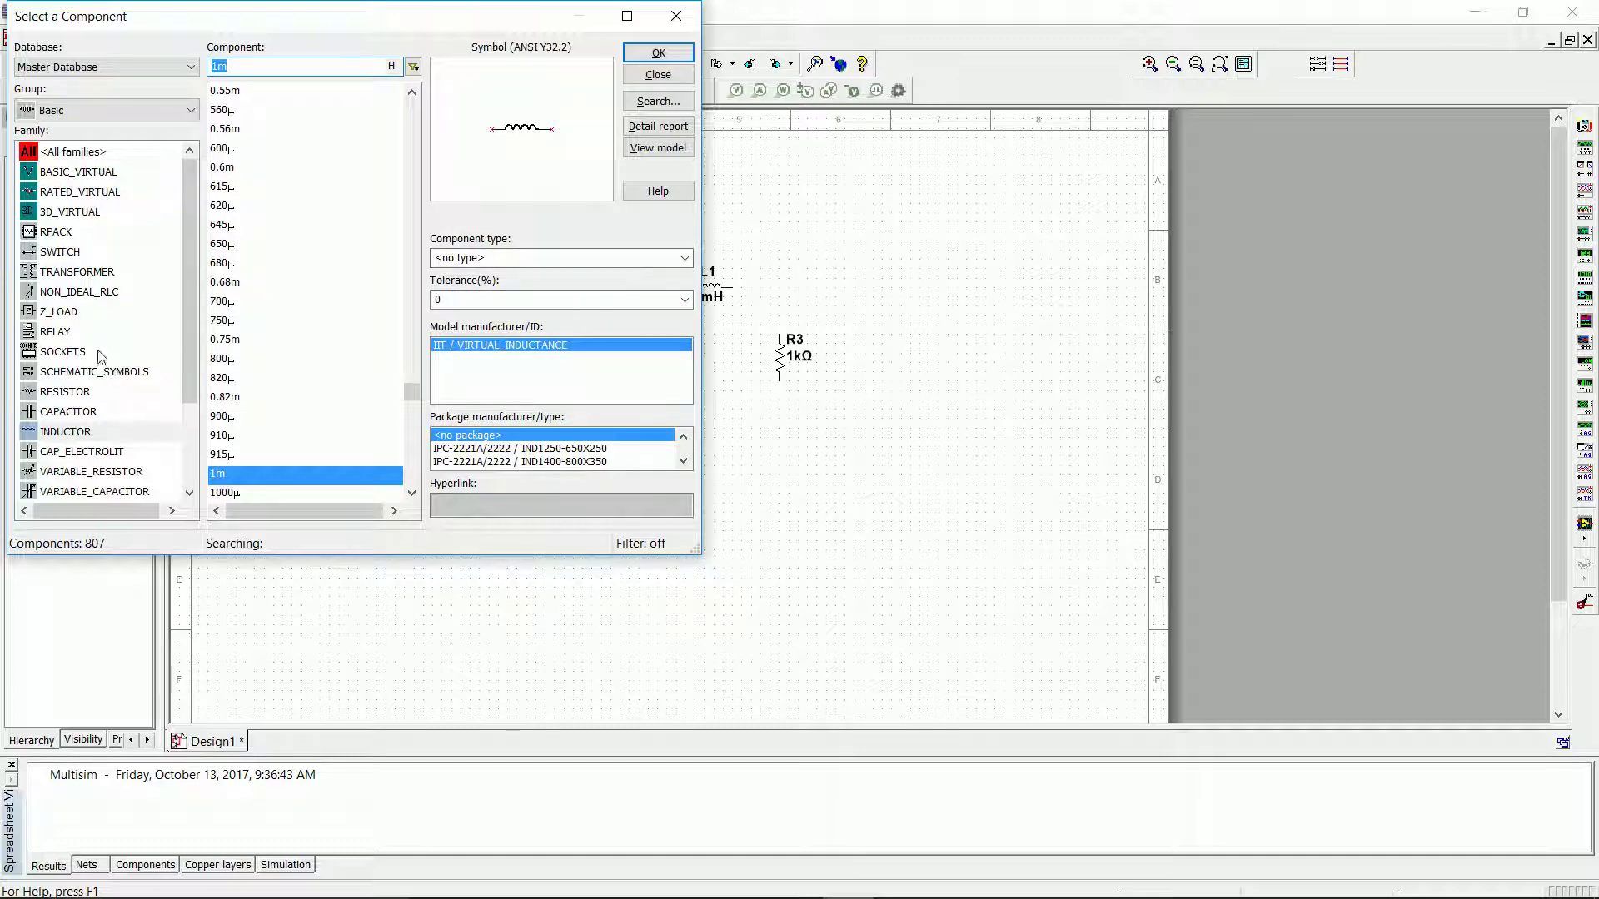
Place time-delay switch TD_SW1 as S1 between R1 and L1
click(59, 251)
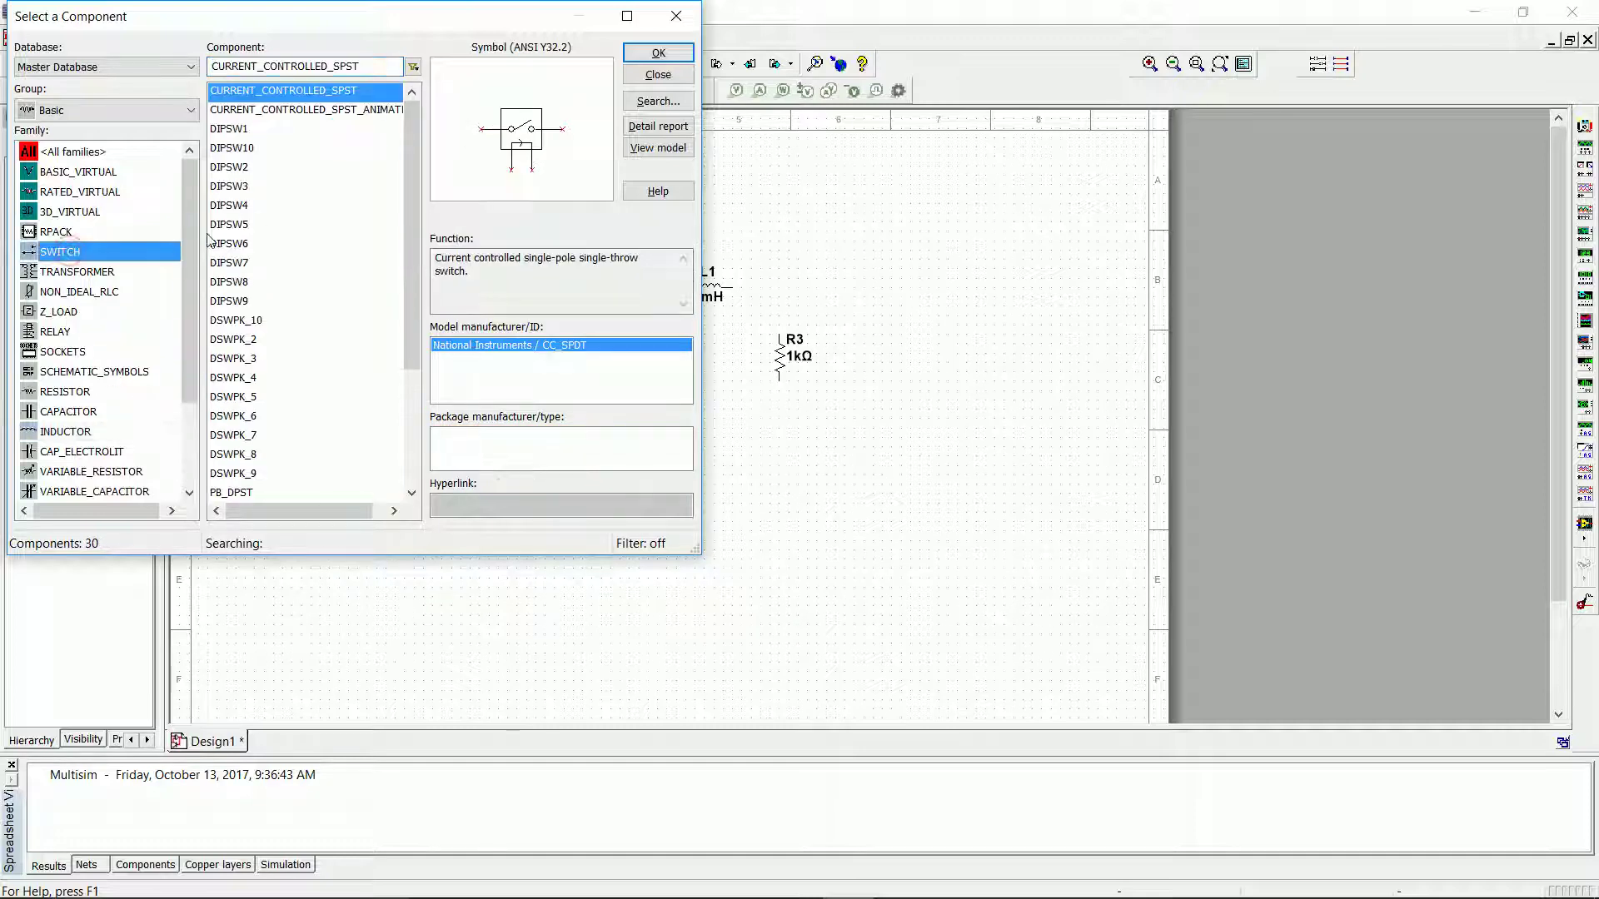
scroll(341, 200, down, 2)
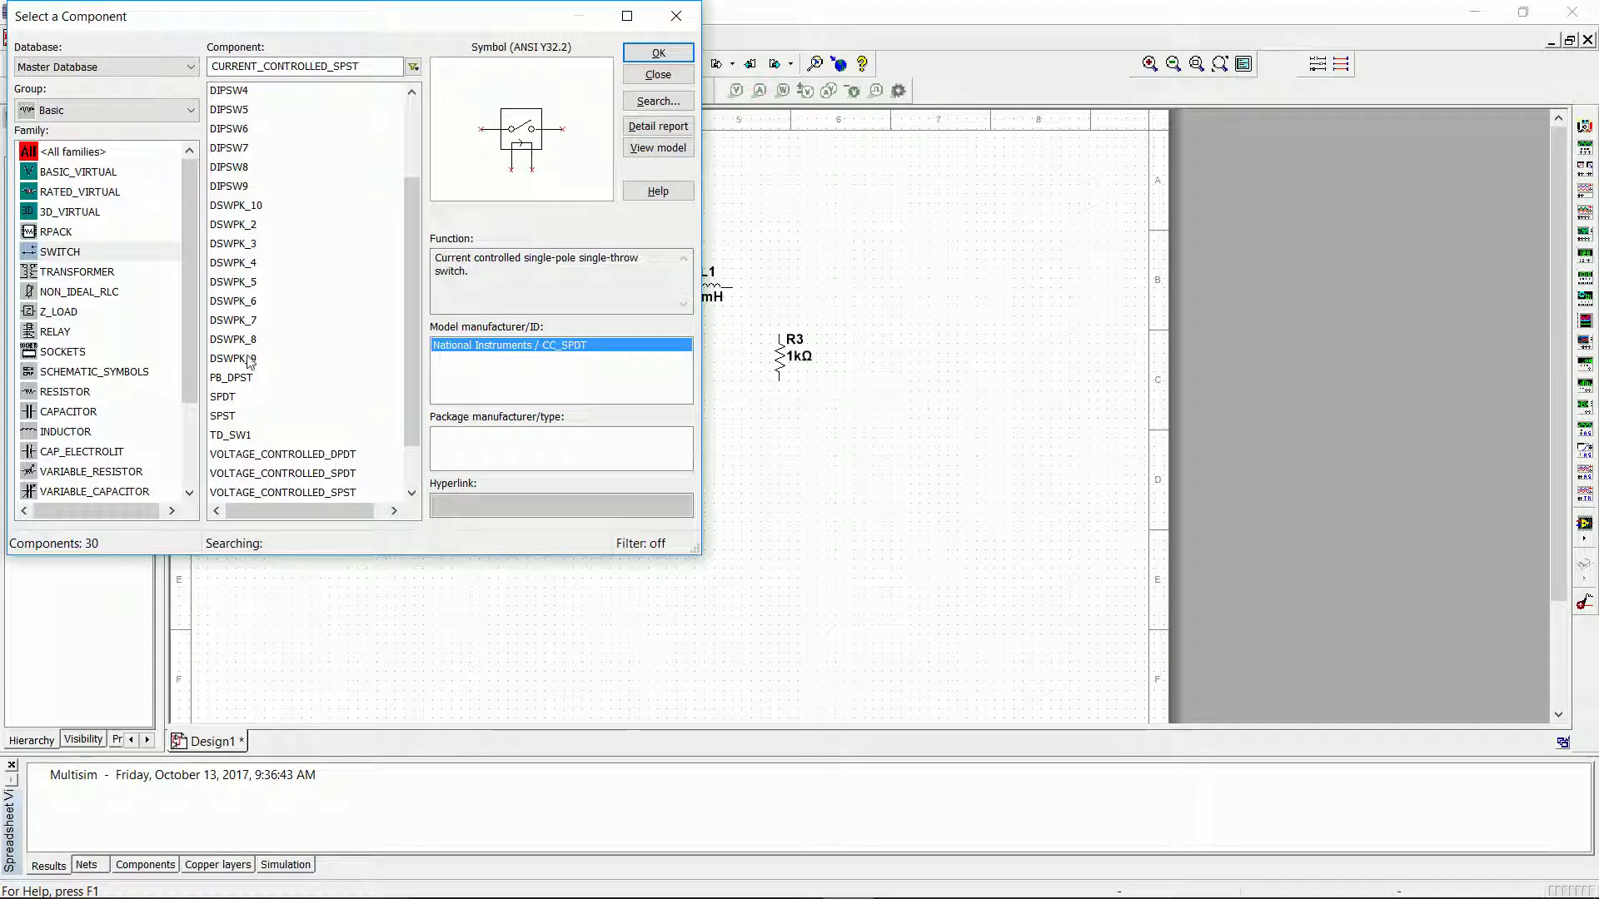
click(233, 437)
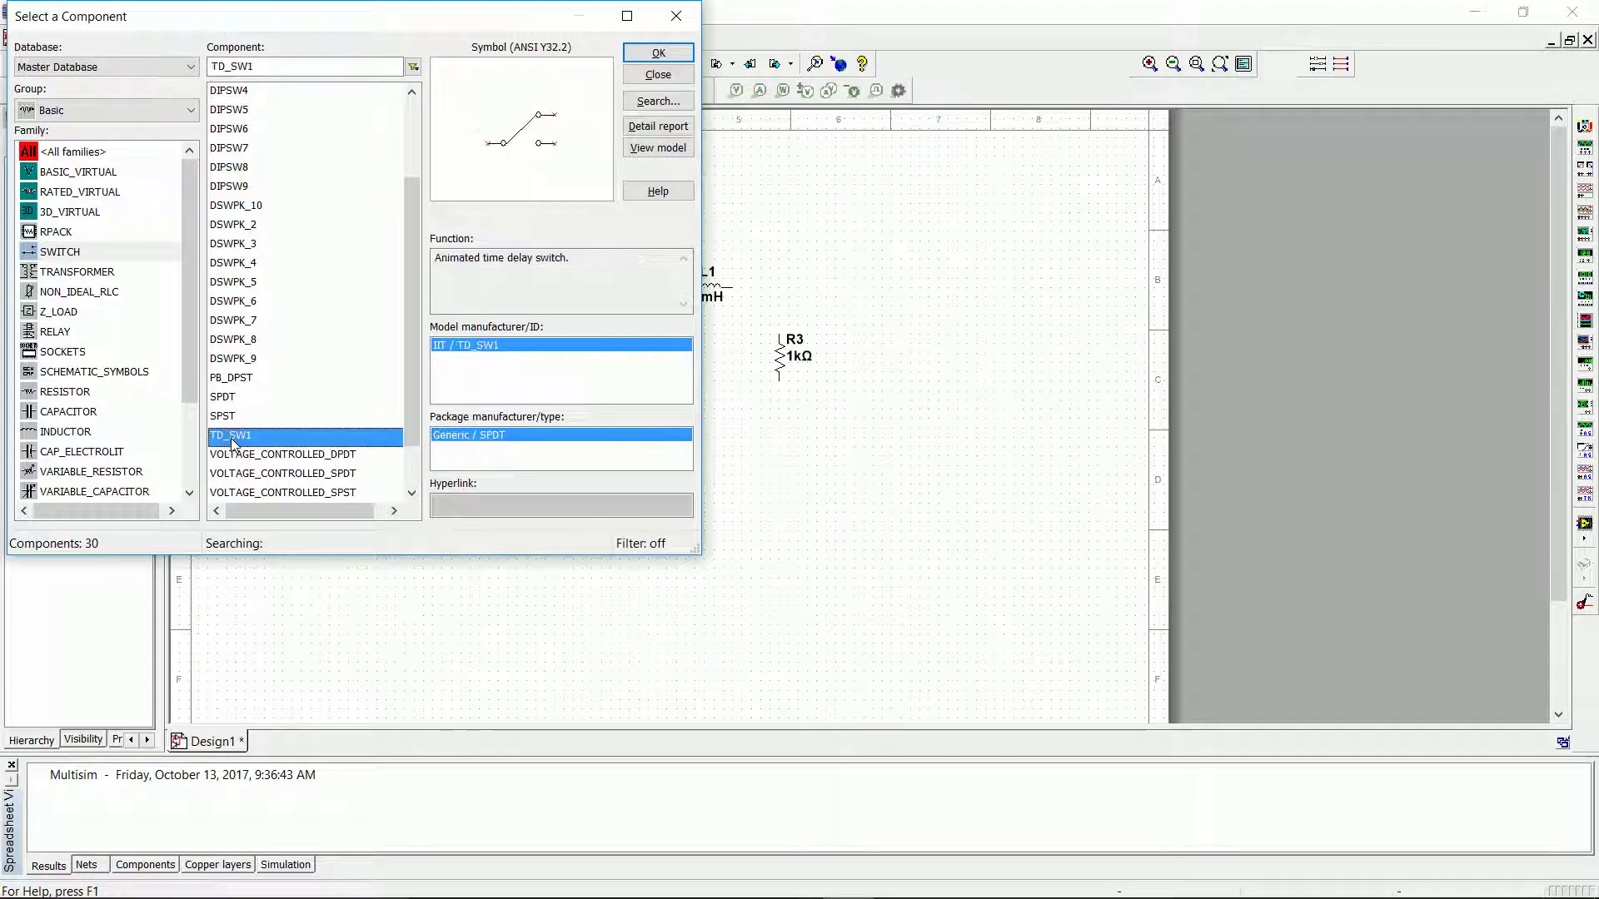
click(658, 54)
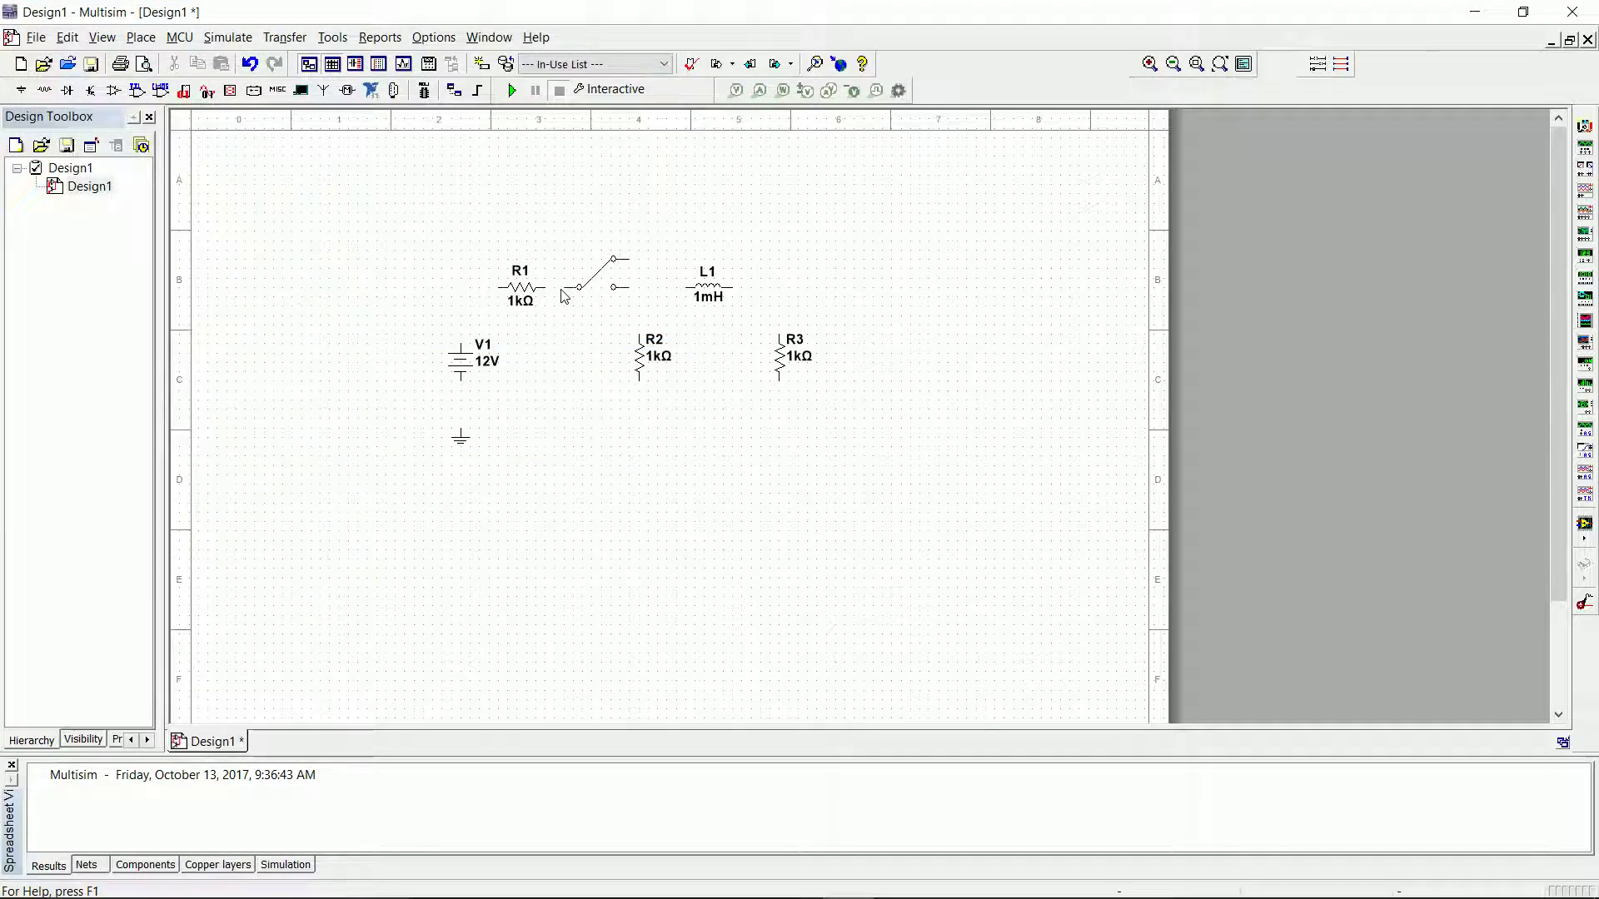
click(564, 296)
Close the component browser and rearrange the schematic around R2 and R3
click(658, 78)
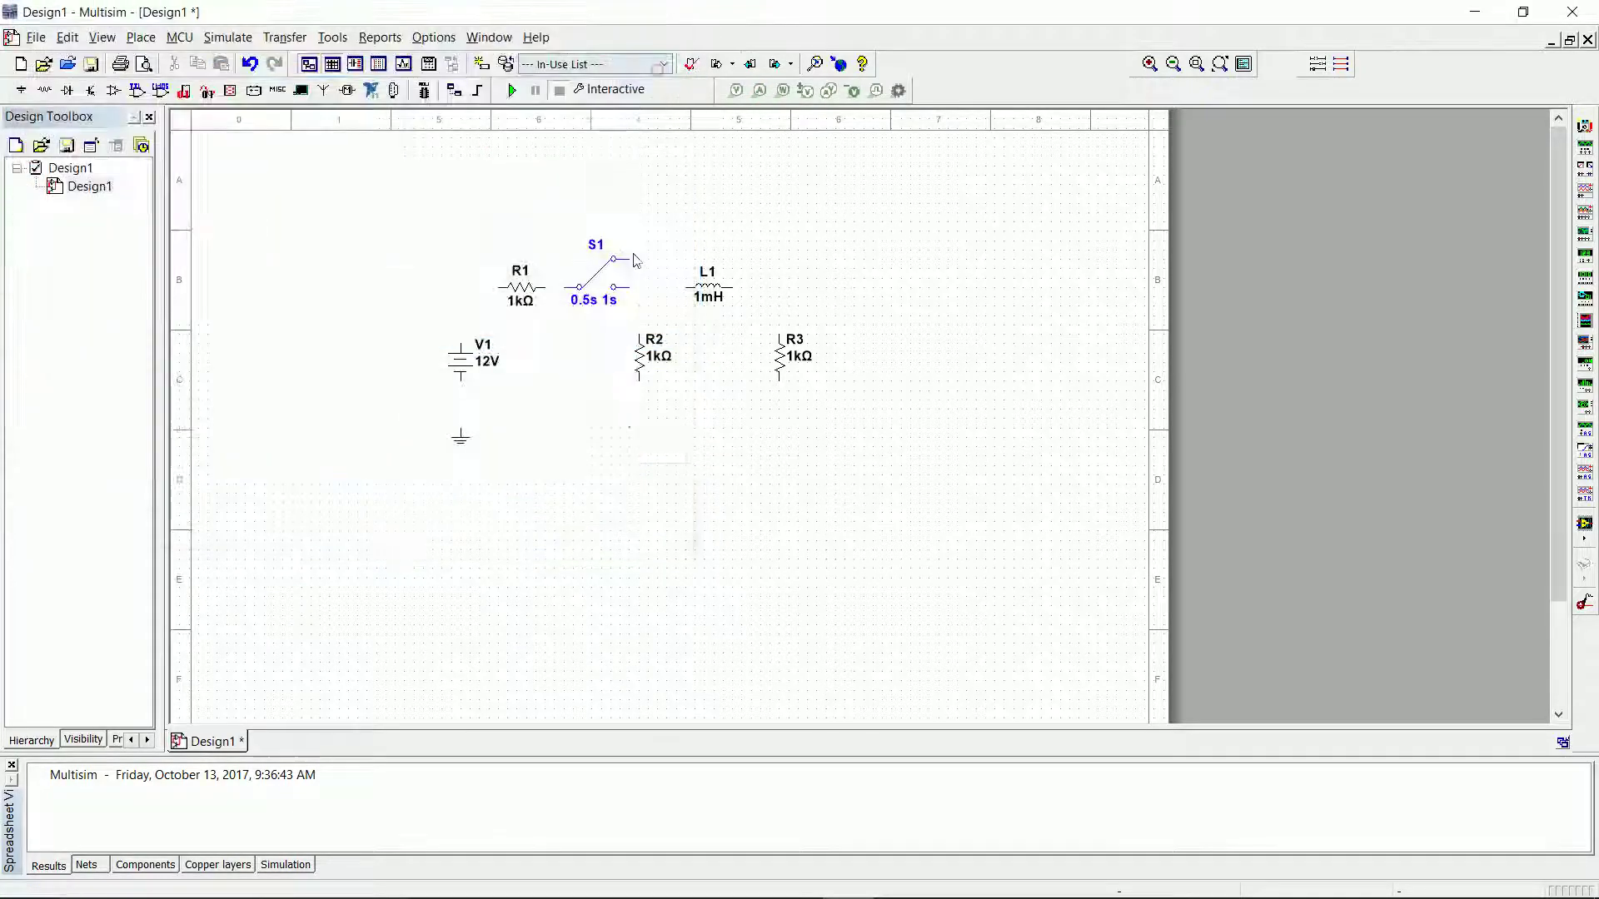
click(650, 367)
click(654, 423)
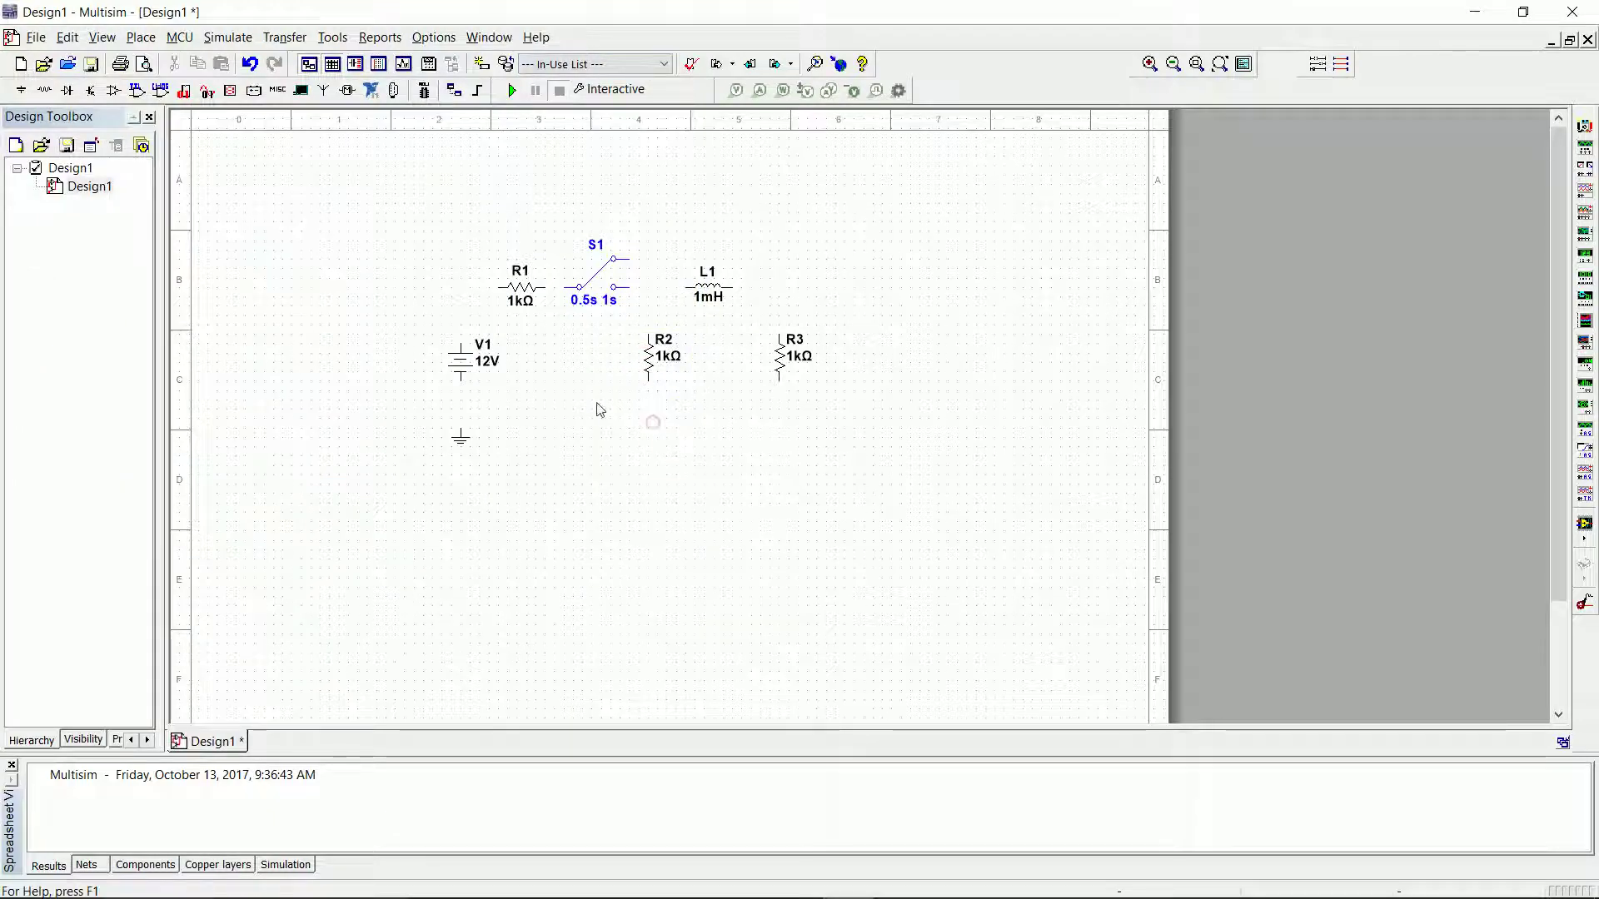
scroll(604, 337, up, 1)
scroll(607, 341, up, 2)
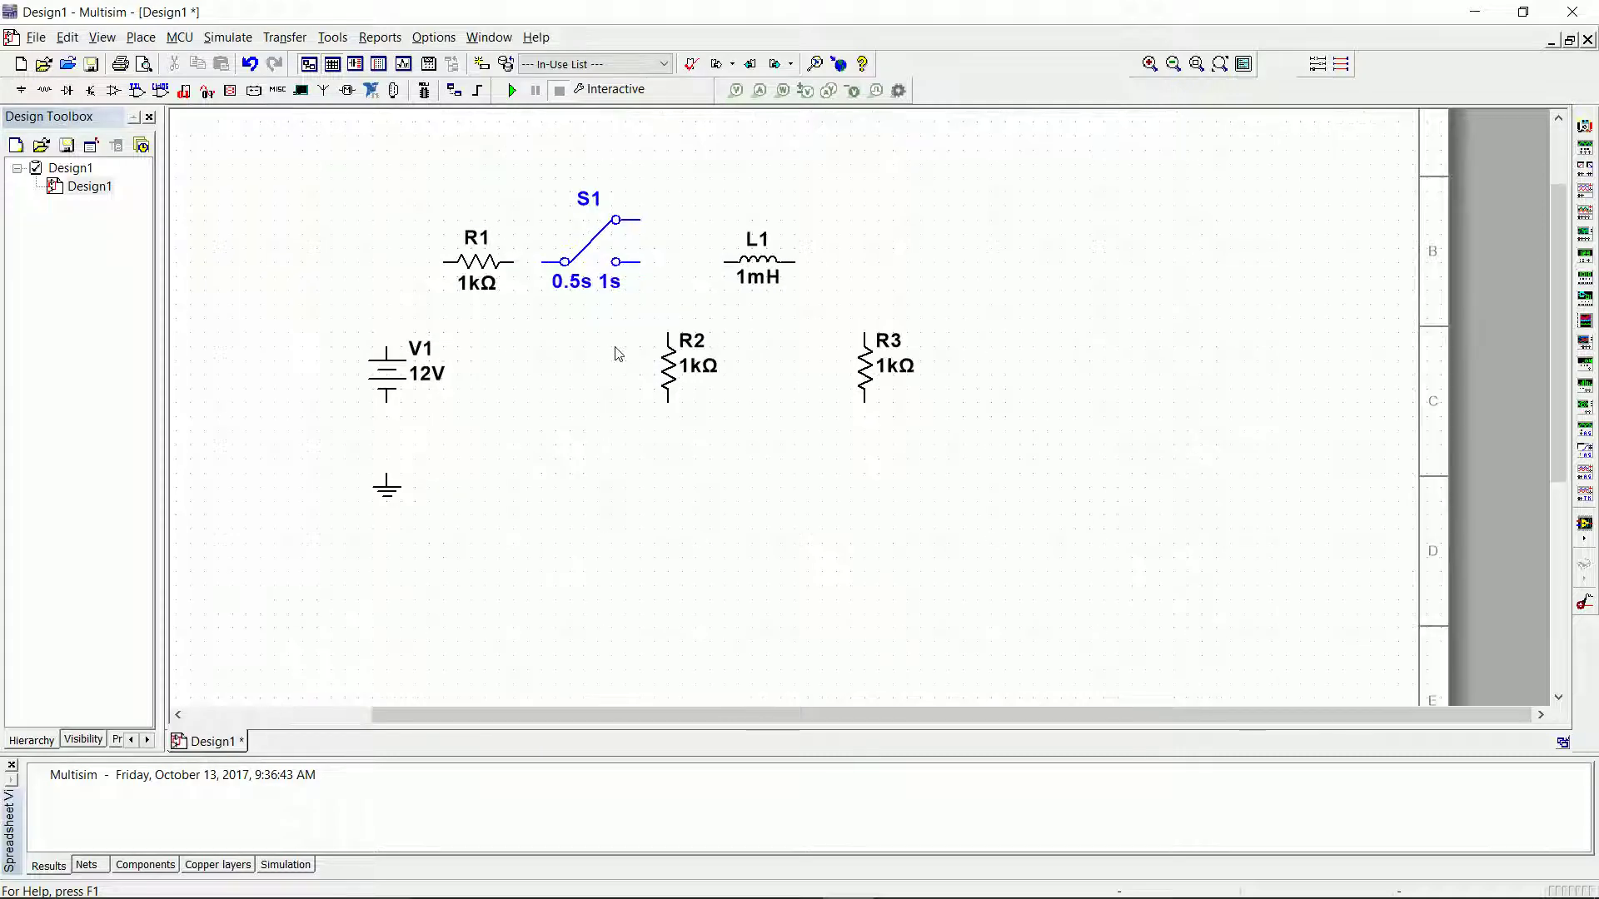
drag(620, 352, 747, 446)
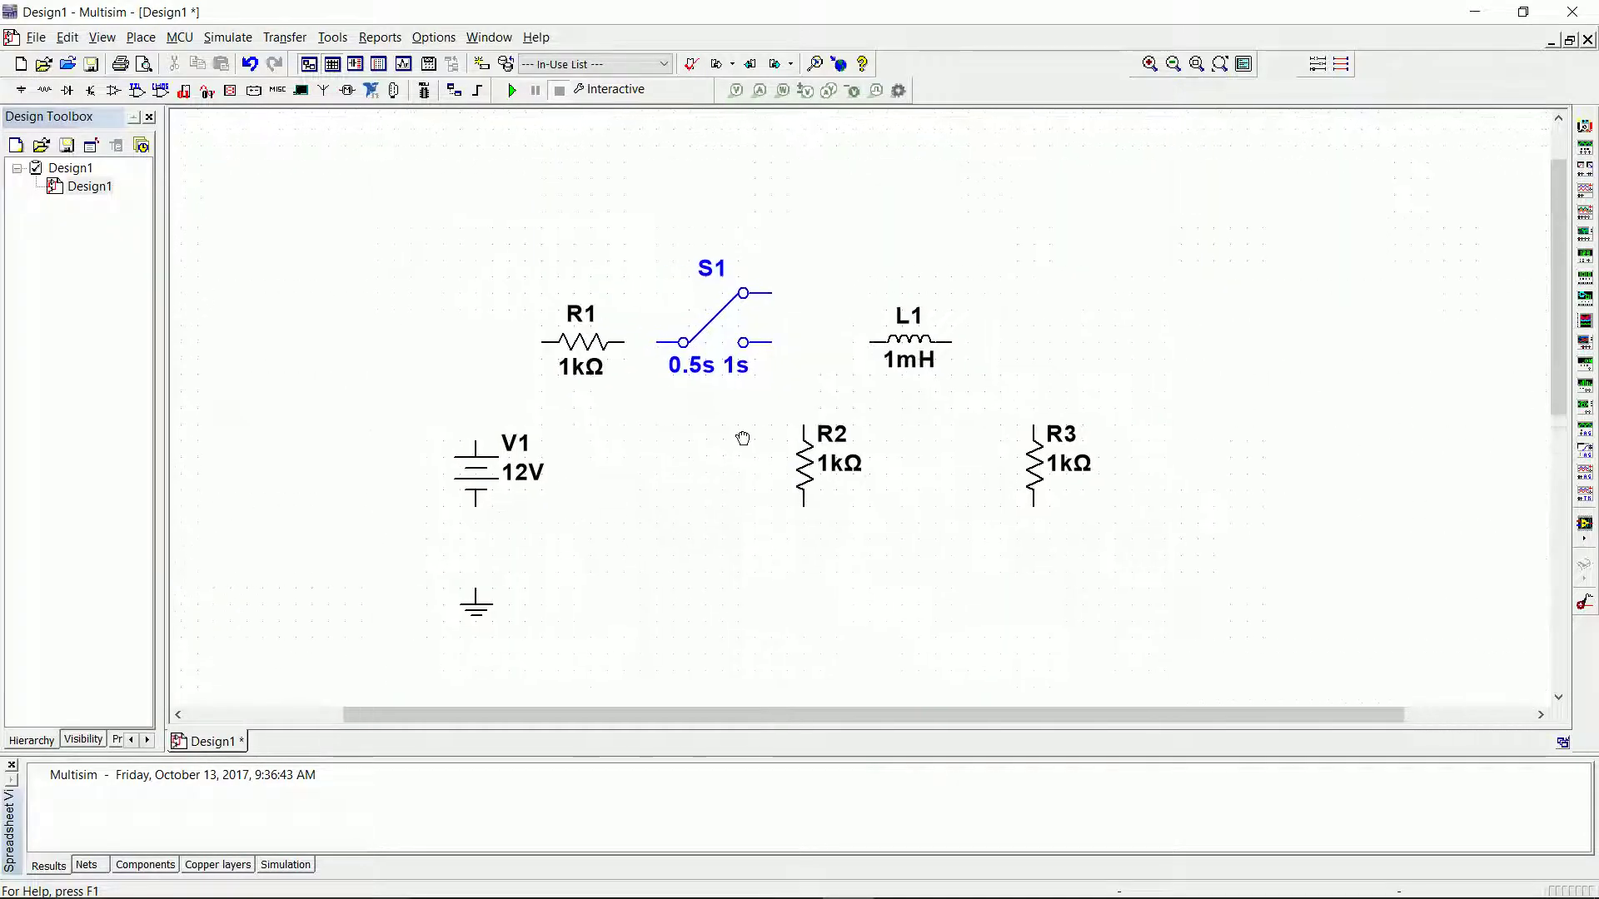
Wire the top path from V1 through R1, S1 and L1 to R3
click(477, 441)
click(546, 342)
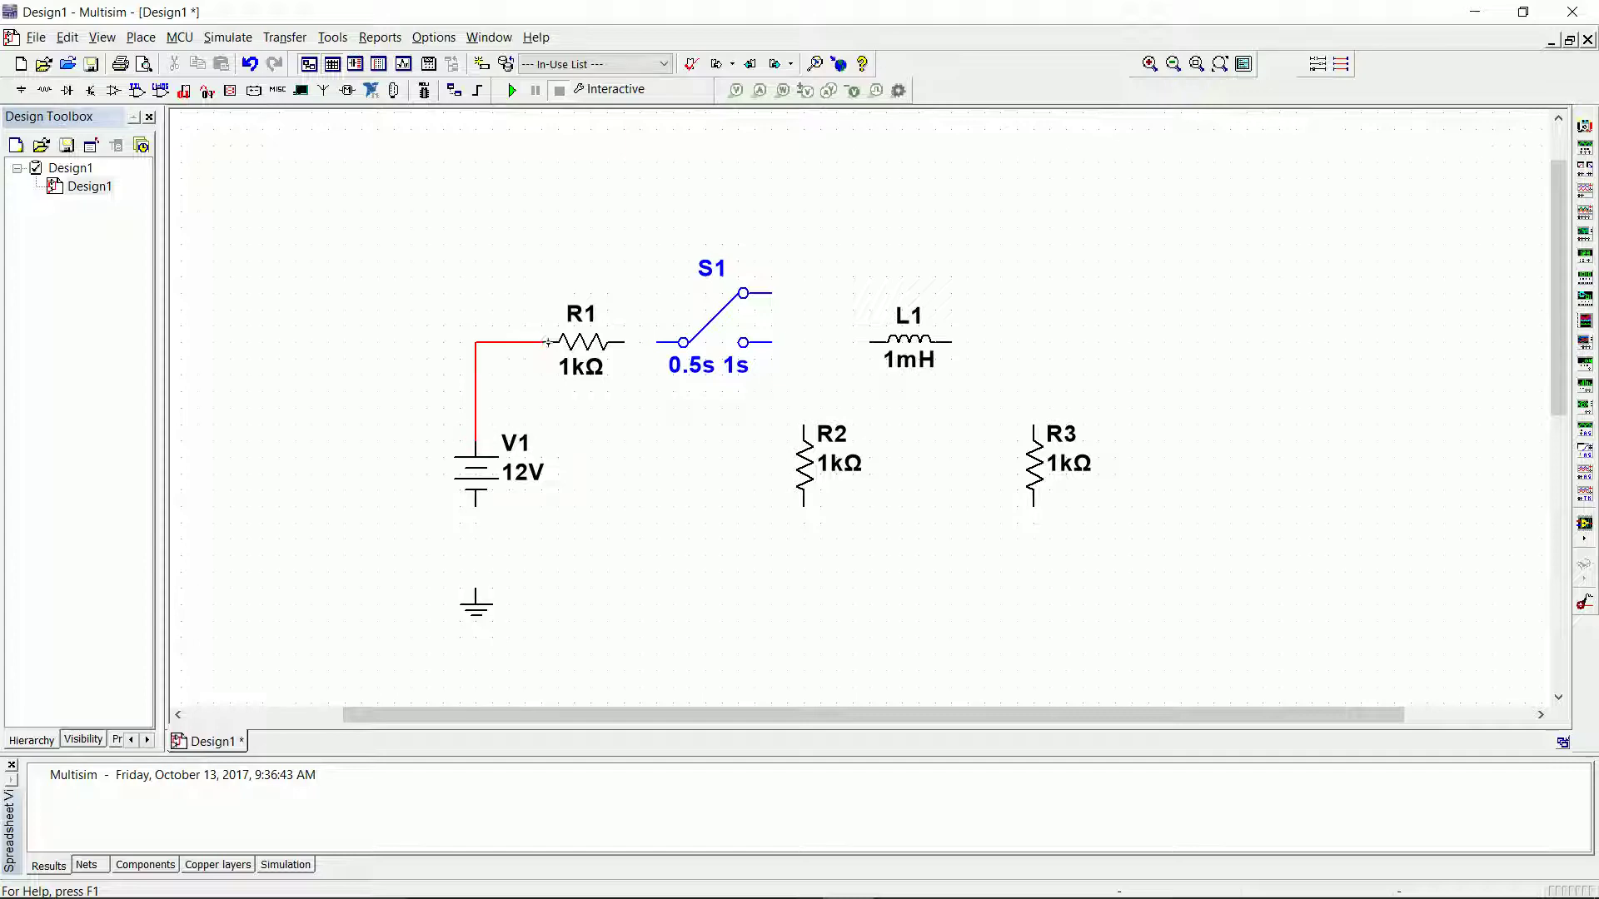
click(630, 342)
click(683, 342)
click(769, 340)
click(868, 341)
click(952, 341)
click(1034, 425)
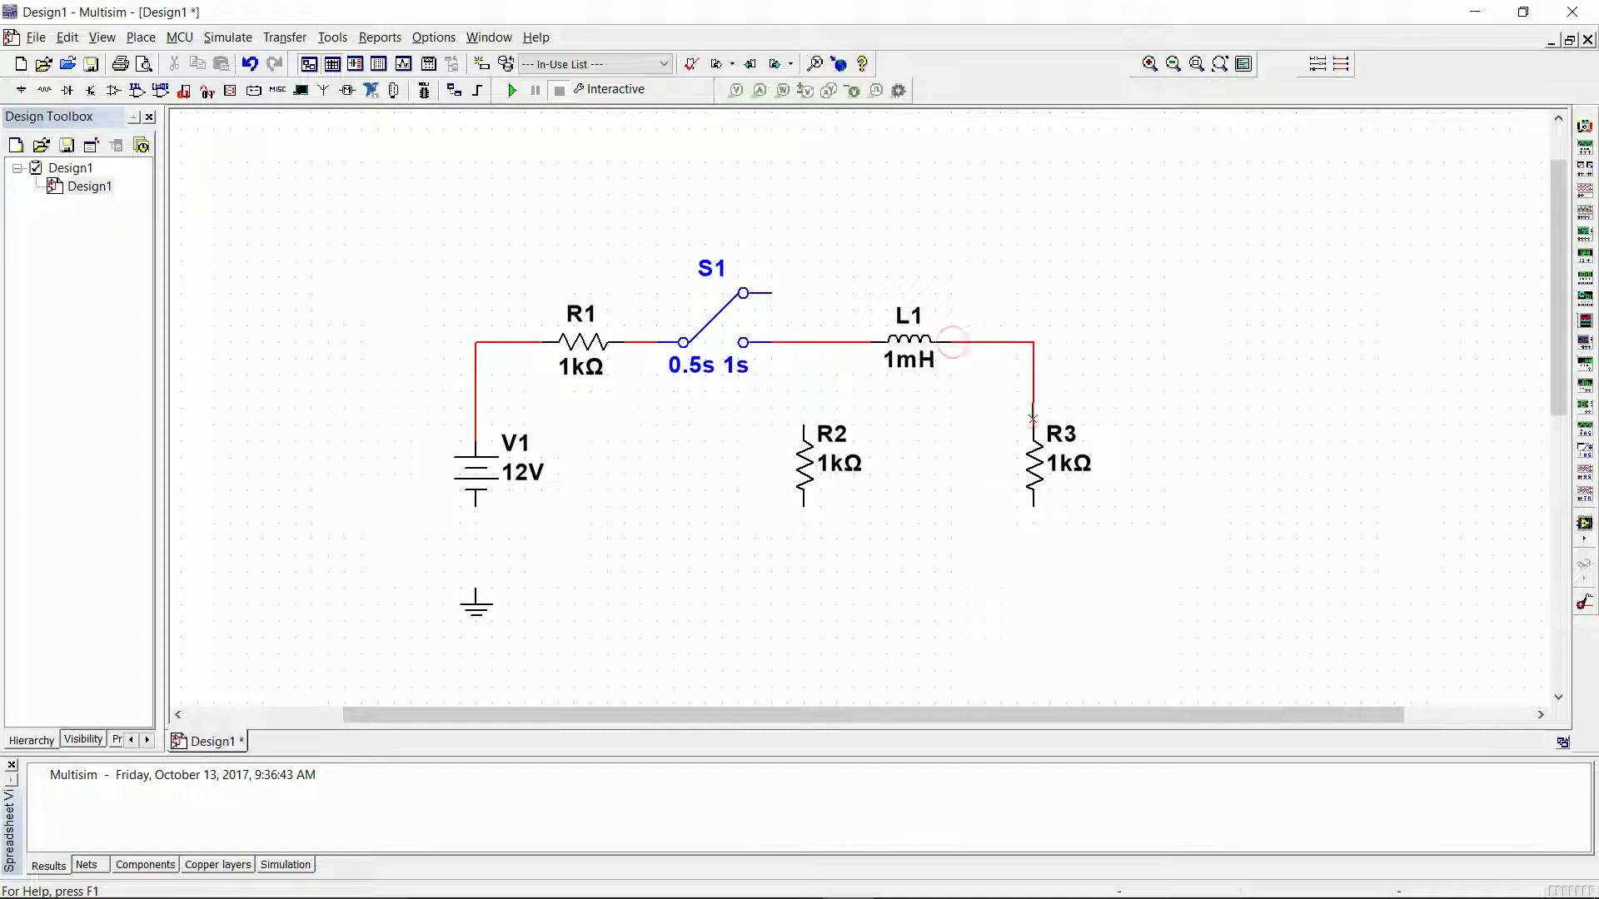
Wire V1's bottom to R3's bottom, and connect R2 between the top and bottom wires
click(476, 500)
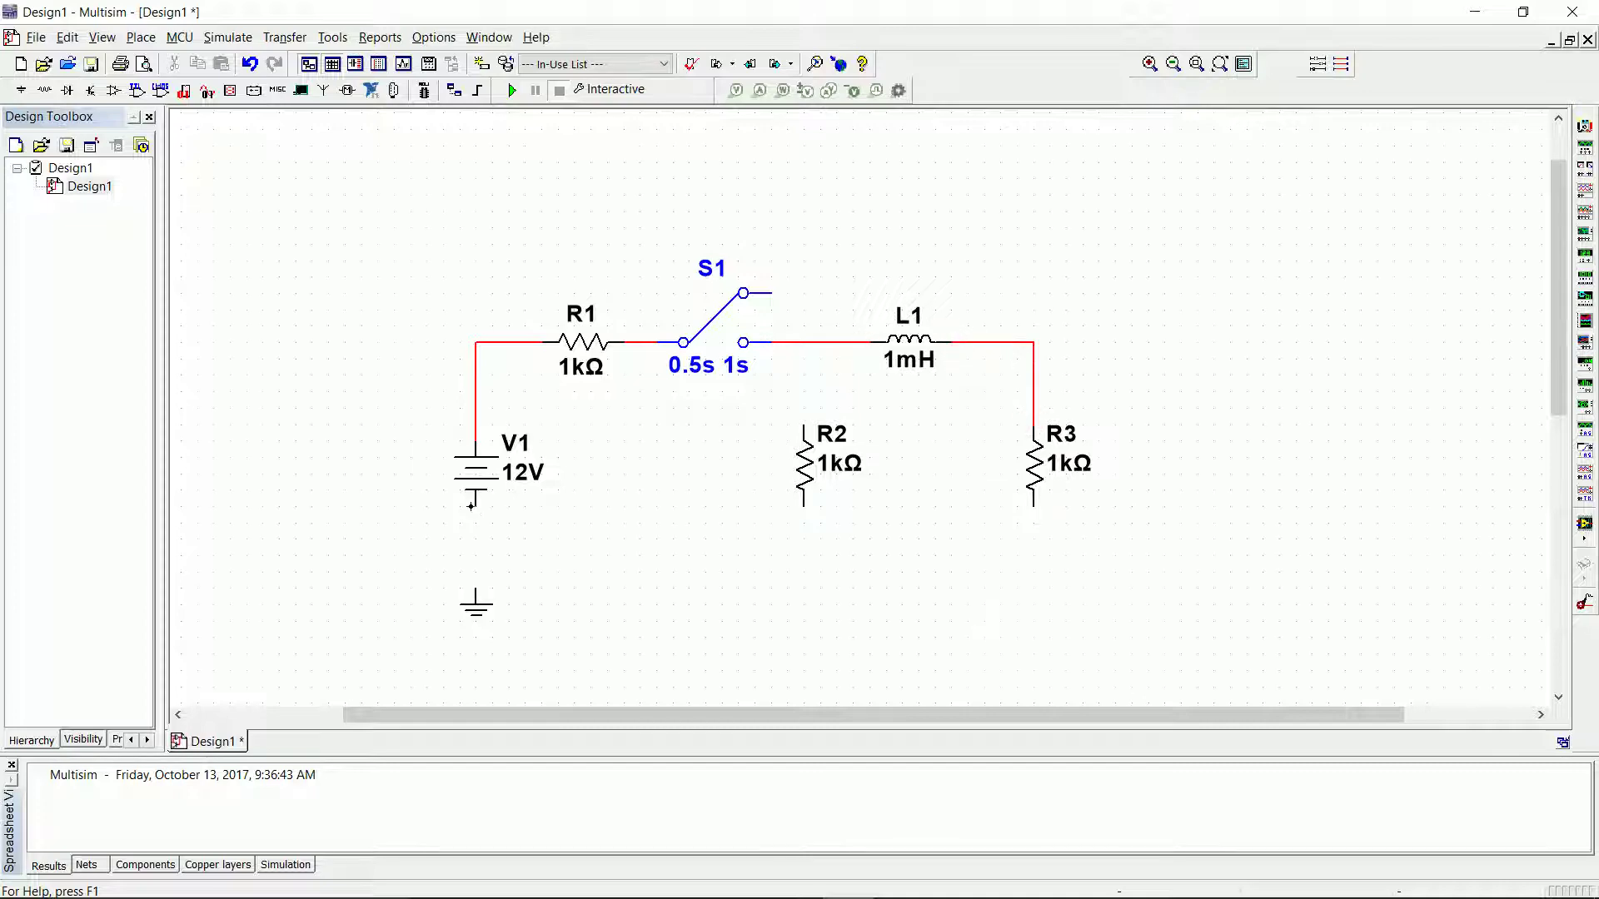
click(1033, 505)
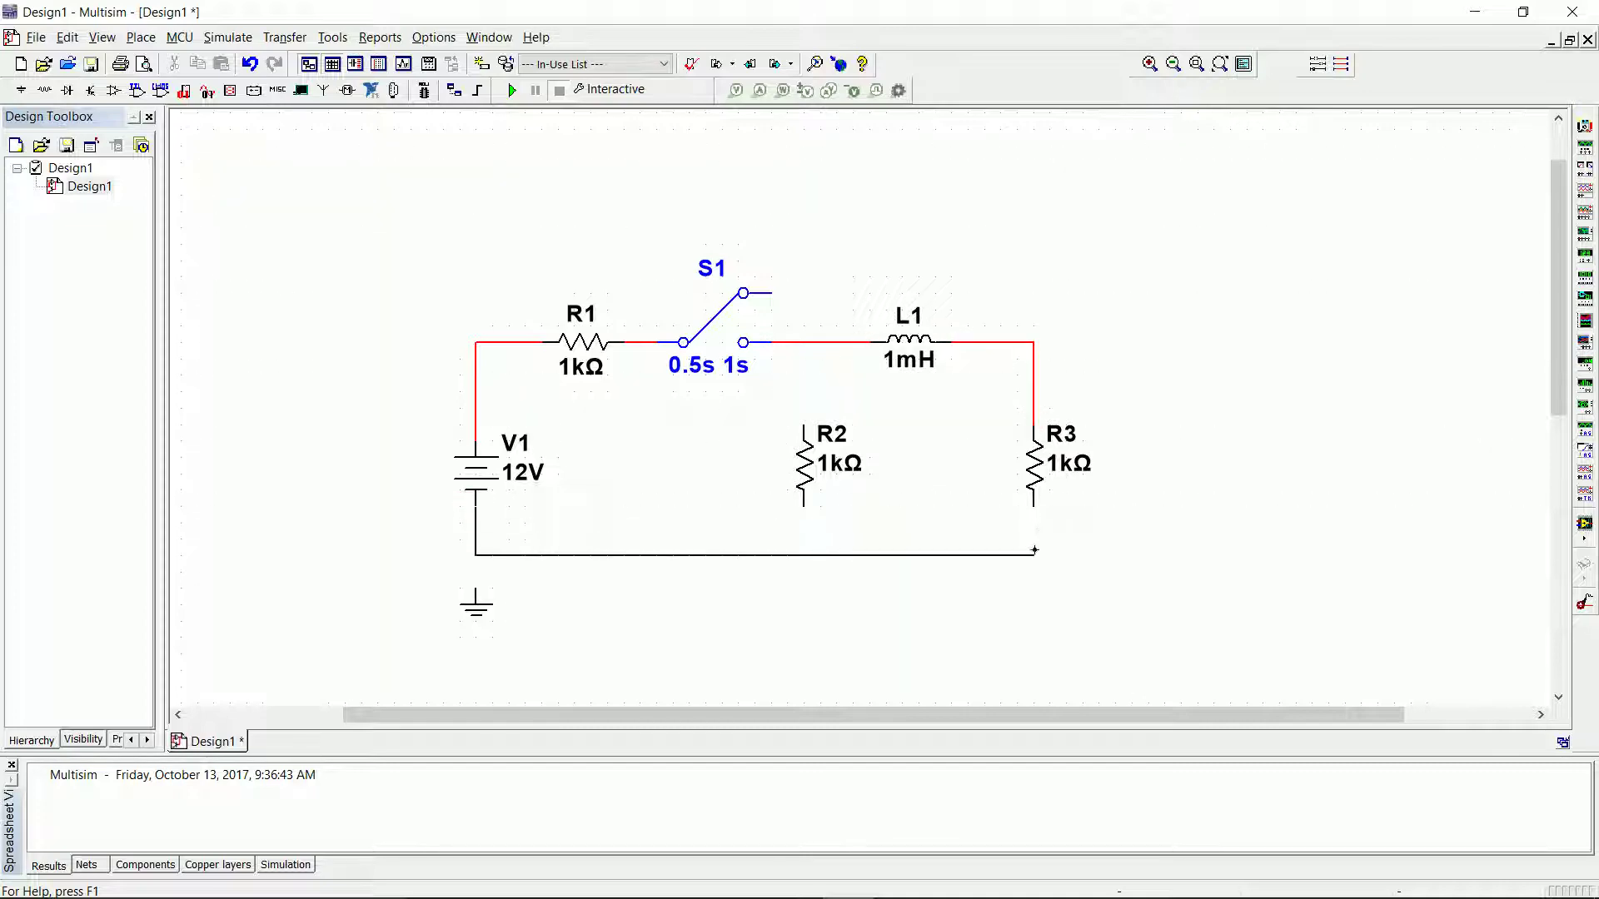
click(800, 502)
click(803, 554)
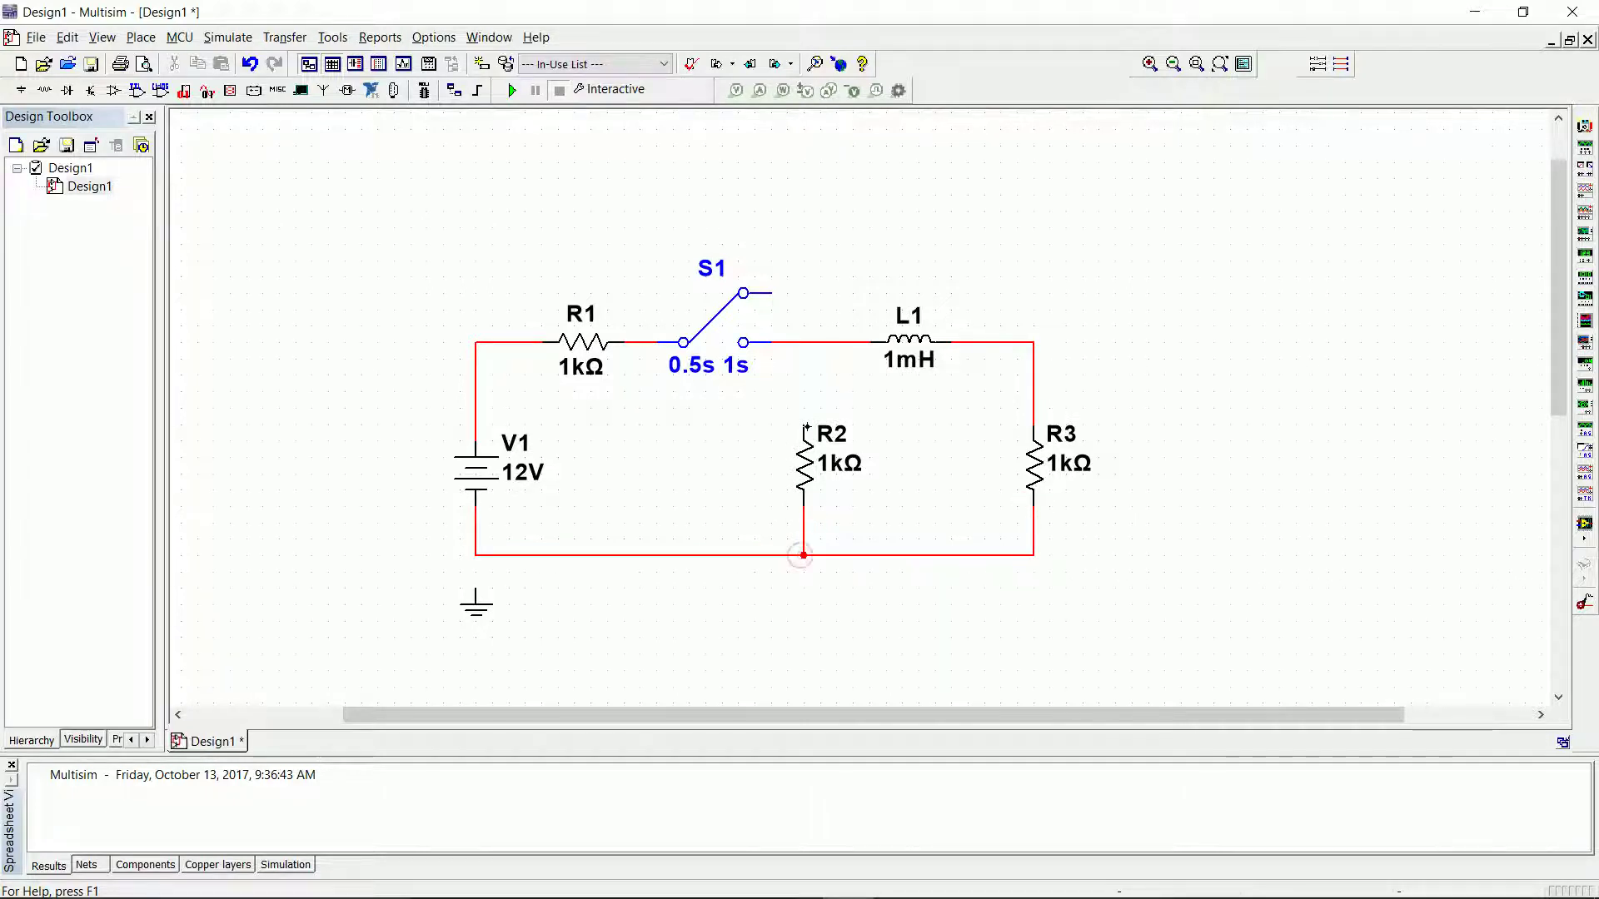
click(804, 342)
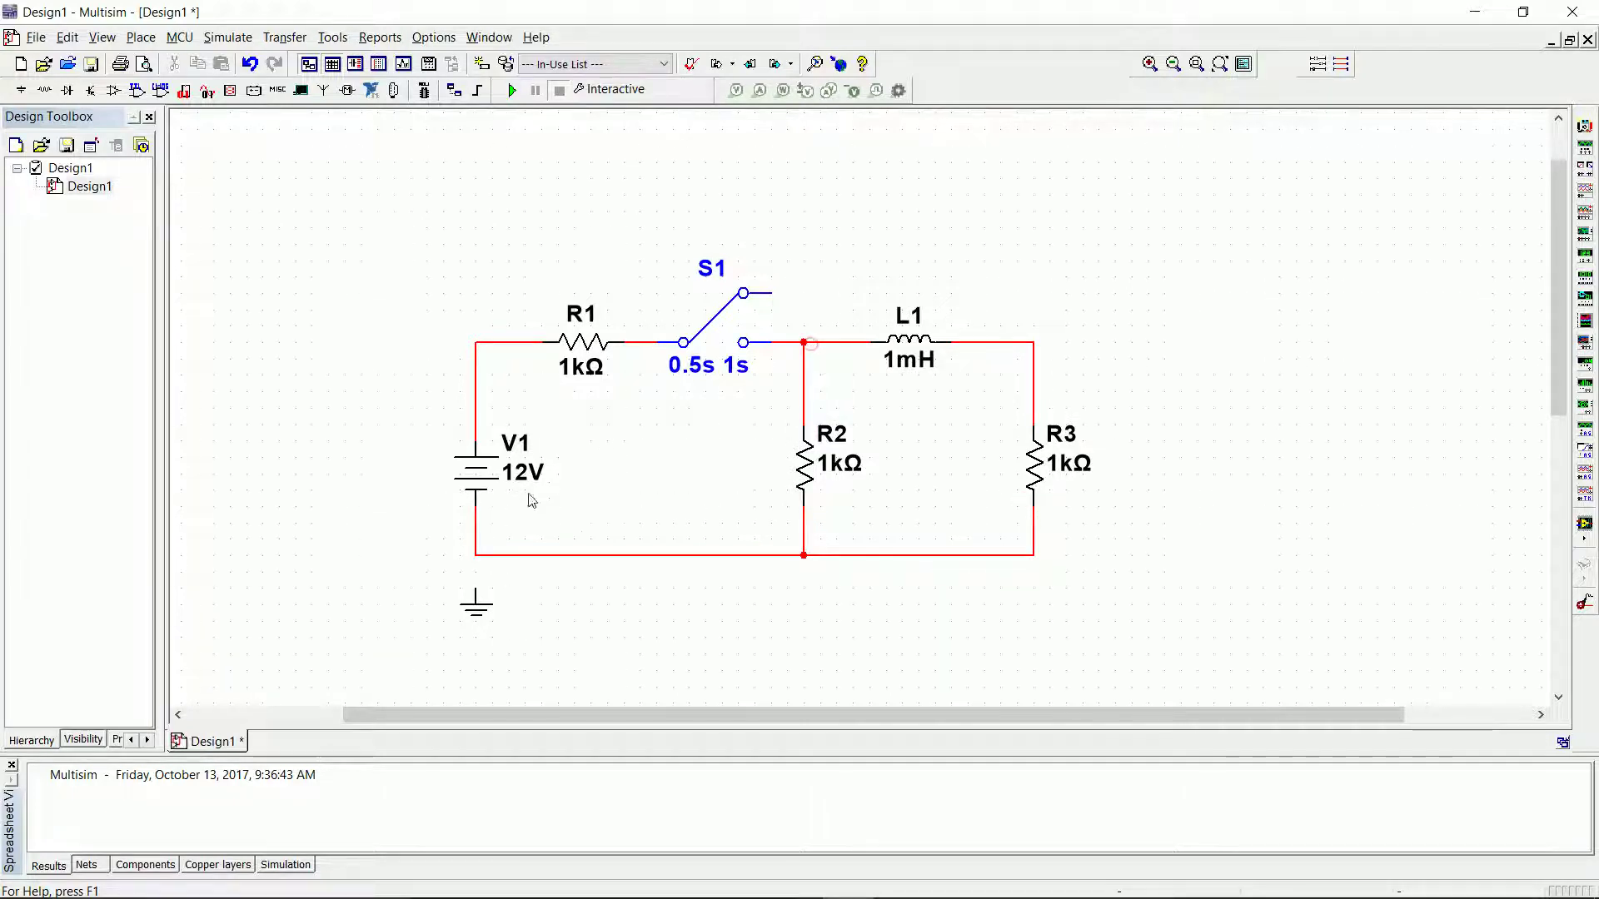
Ground the bottom wire below V1 and compare the circuit with Figure 7.91
click(475, 604)
click(477, 572)
click(475, 555)
key(alt+Tab)
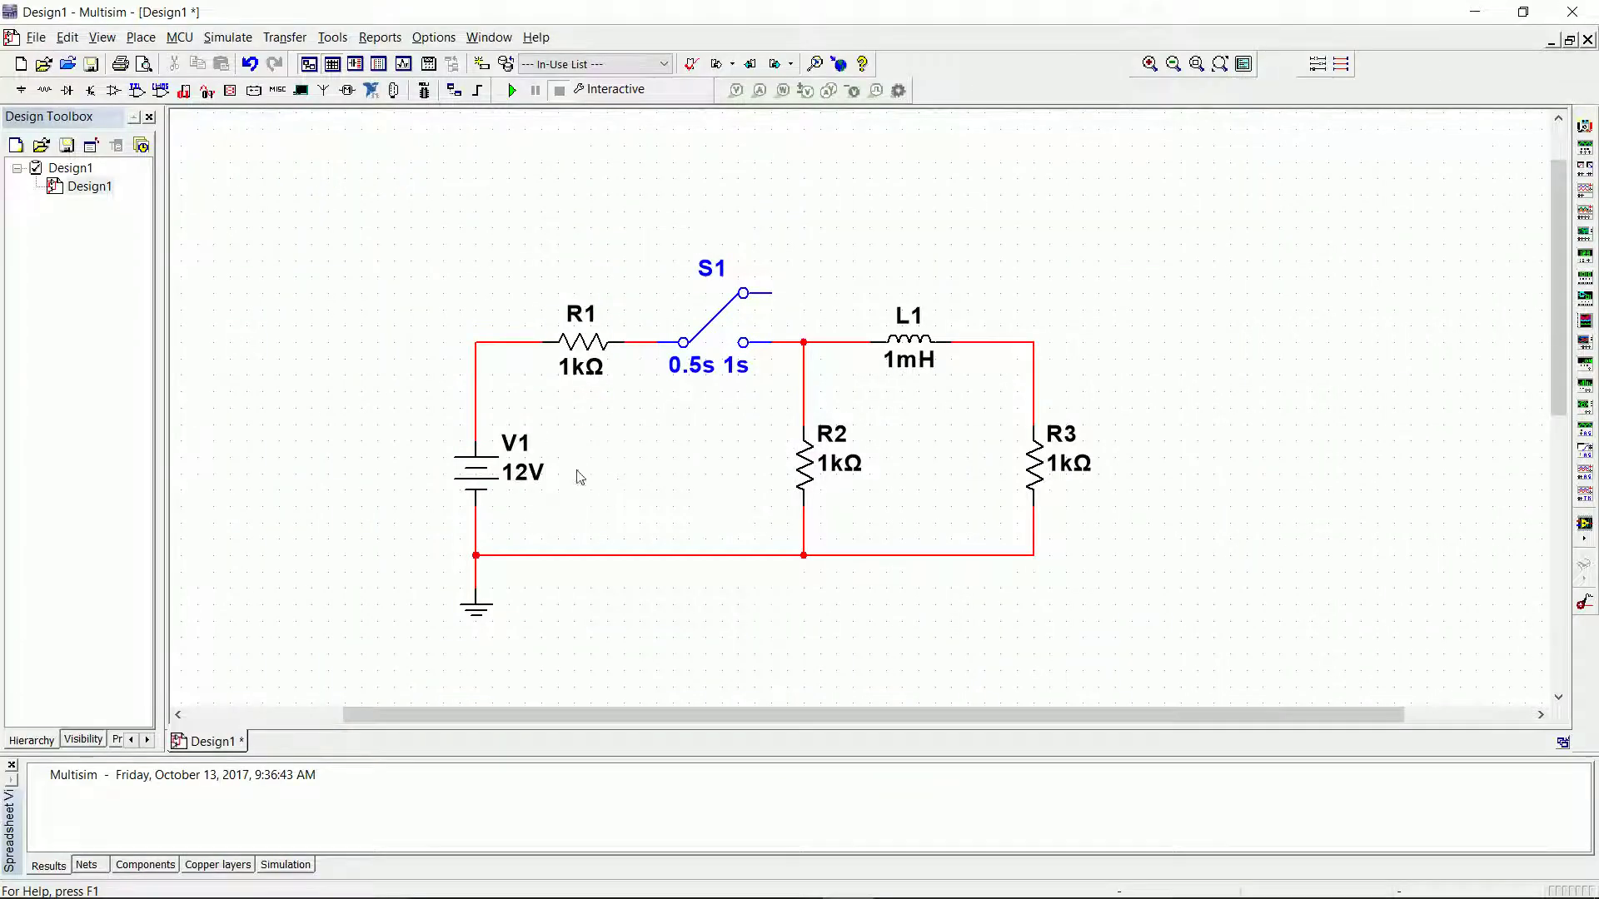
Set V1 to 24 V and R1 to 4 Ω
double_click(552, 460)
text(2)
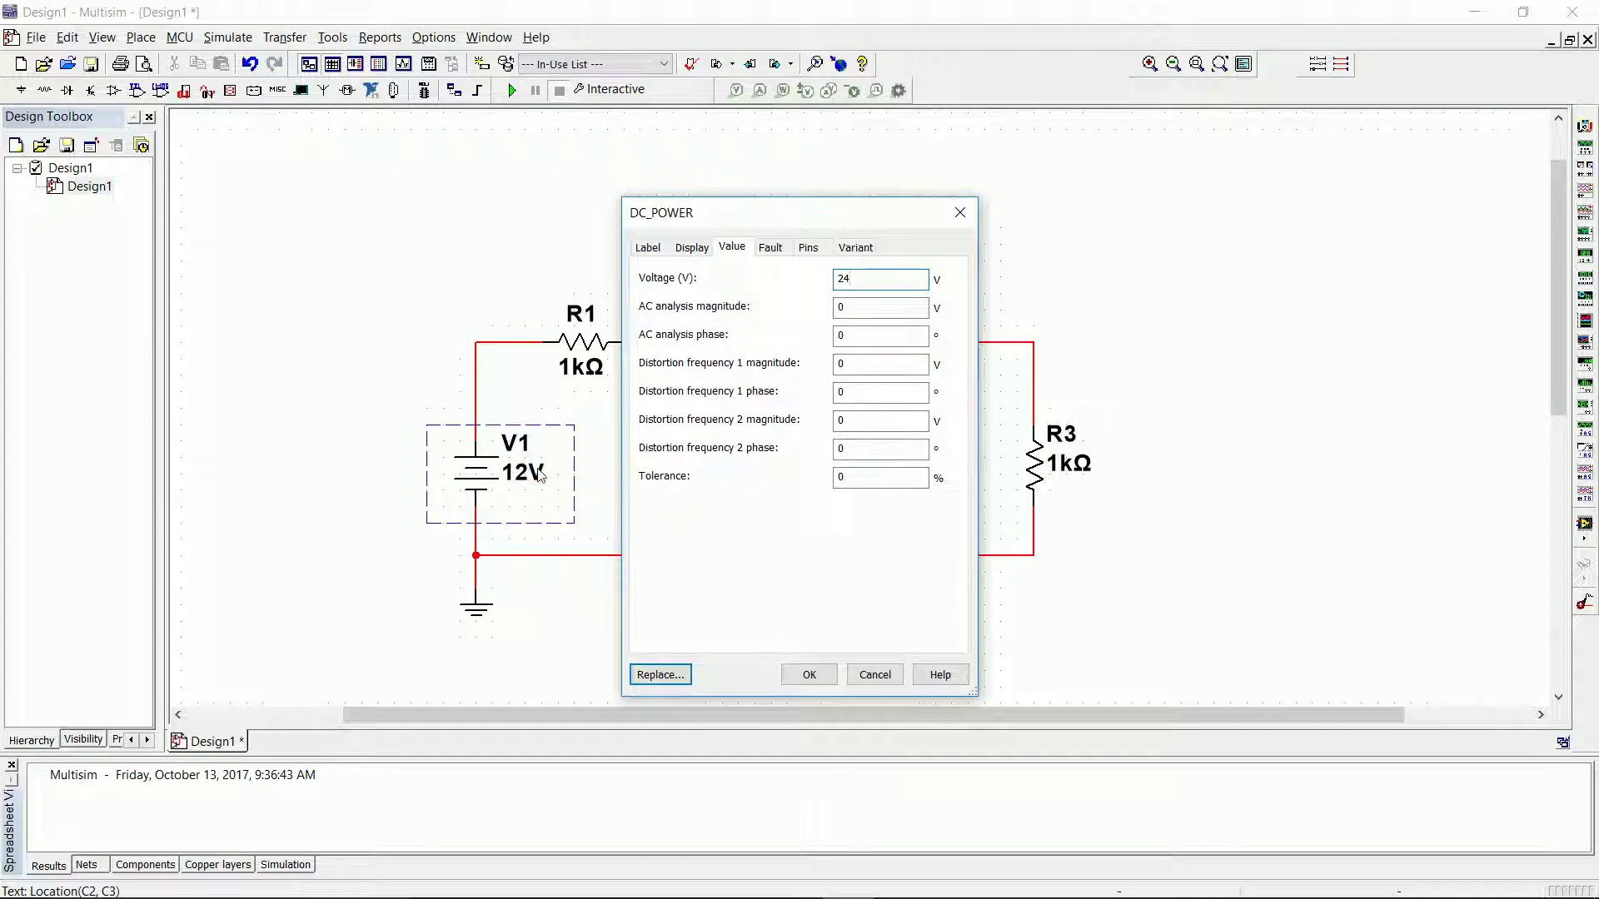
text(4)
key(Return)
click(569, 363)
double_click(569, 362)
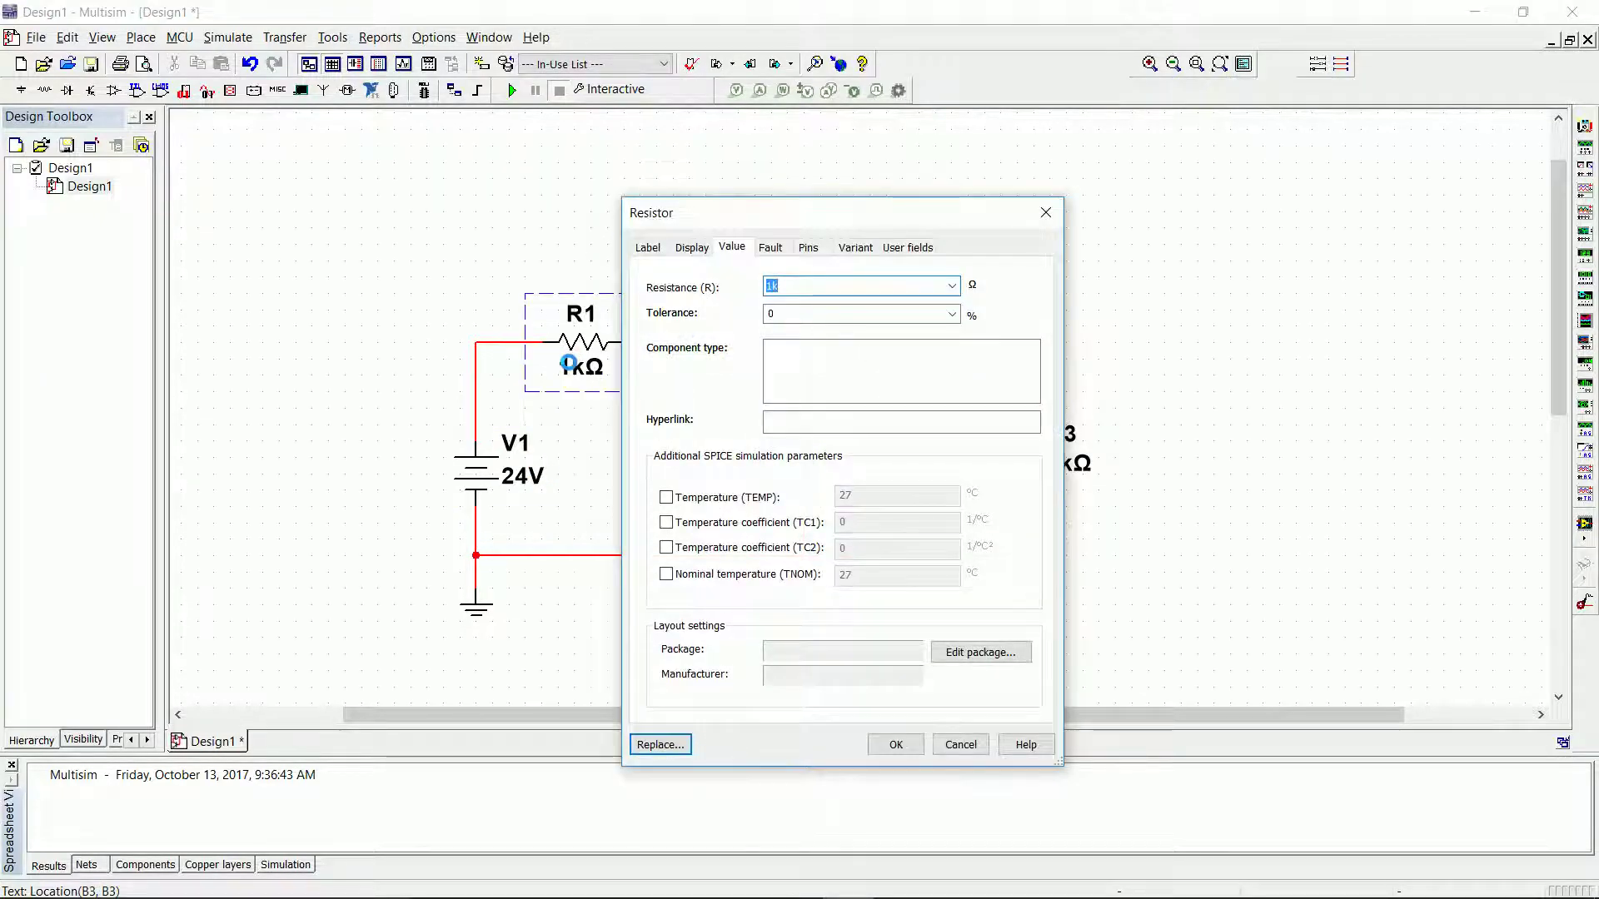
text(4)
key(Return)
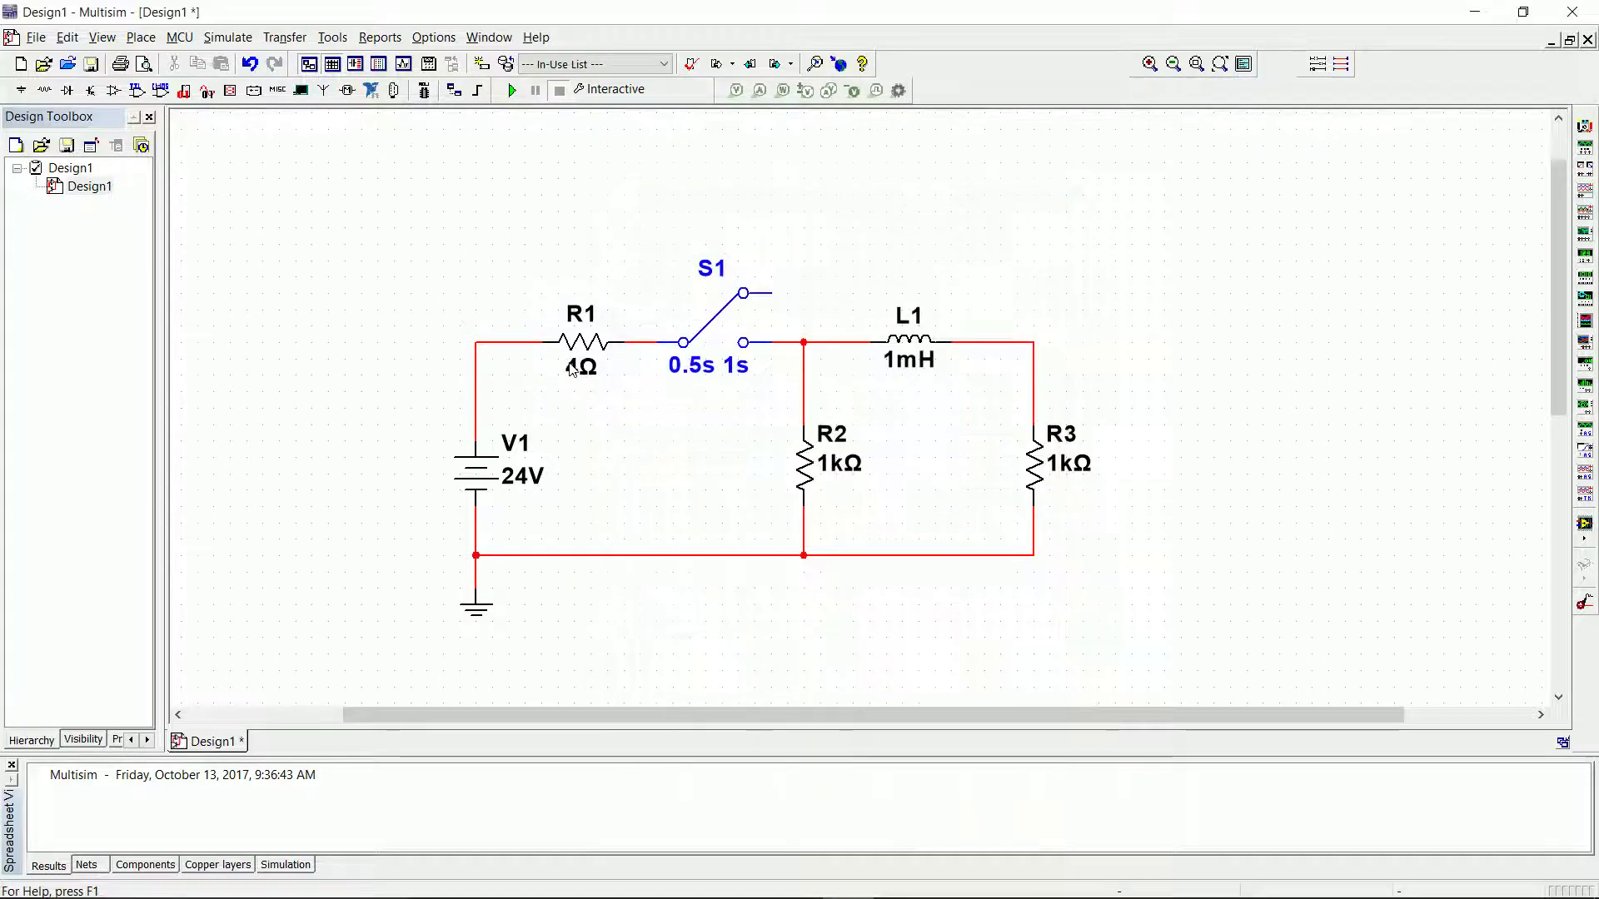
Set R2 to 4 Ω, R3 to 8 Ω and L1 to 4 H, then select switch S1
double_click(839, 463)
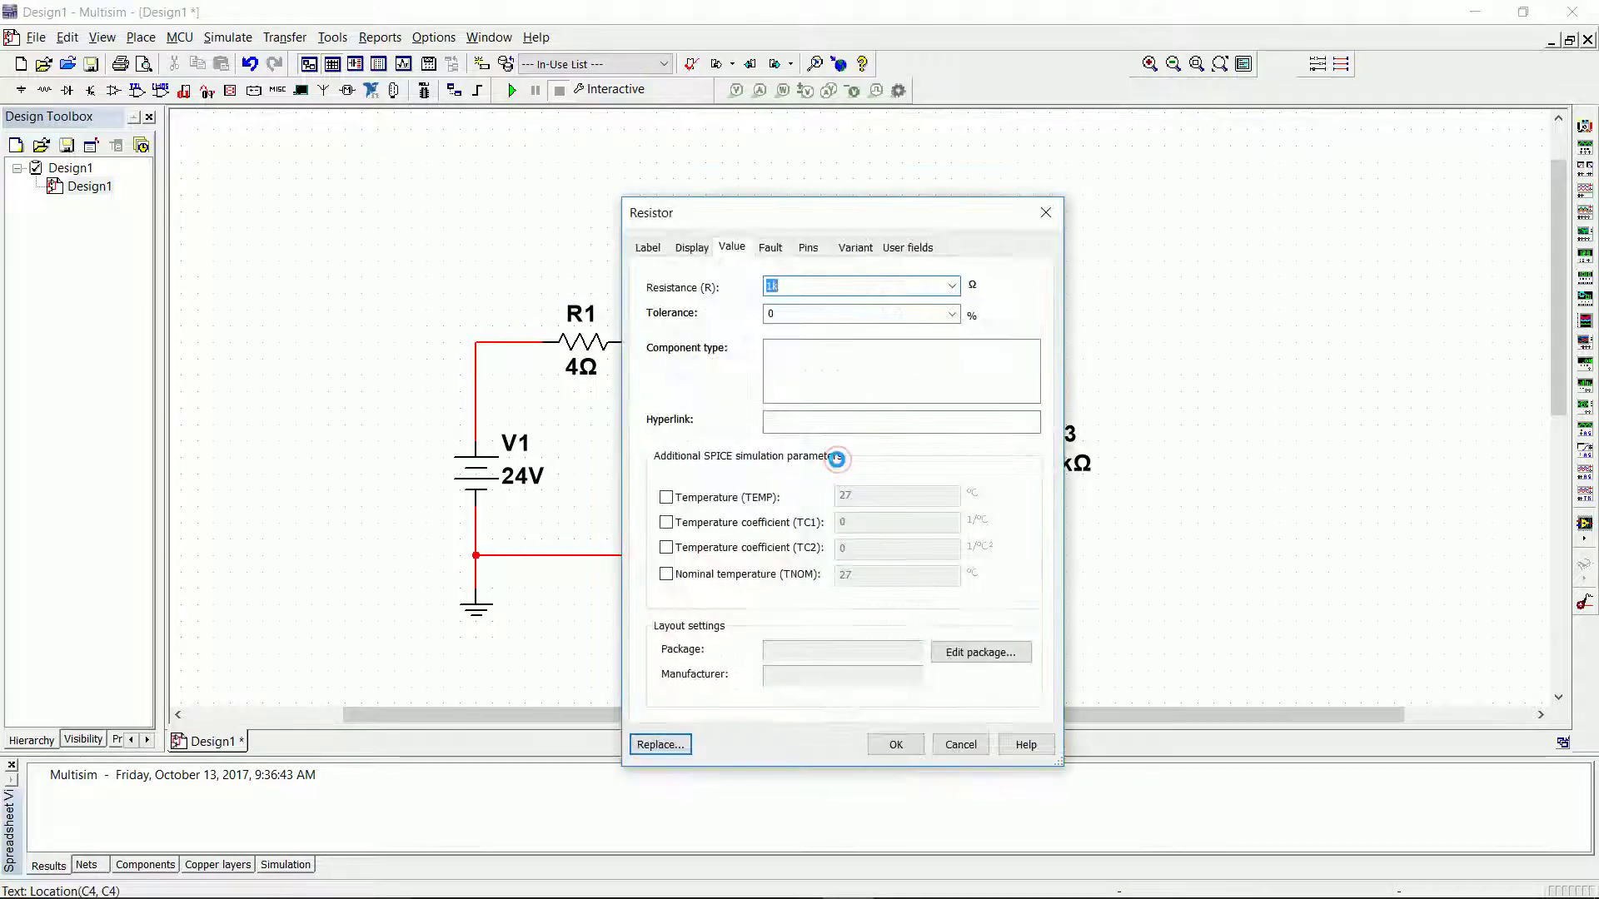
text(4)
key(Return)
double_click(1070, 453)
text(8)
key(Return)
double_click(924, 376)
text(4)
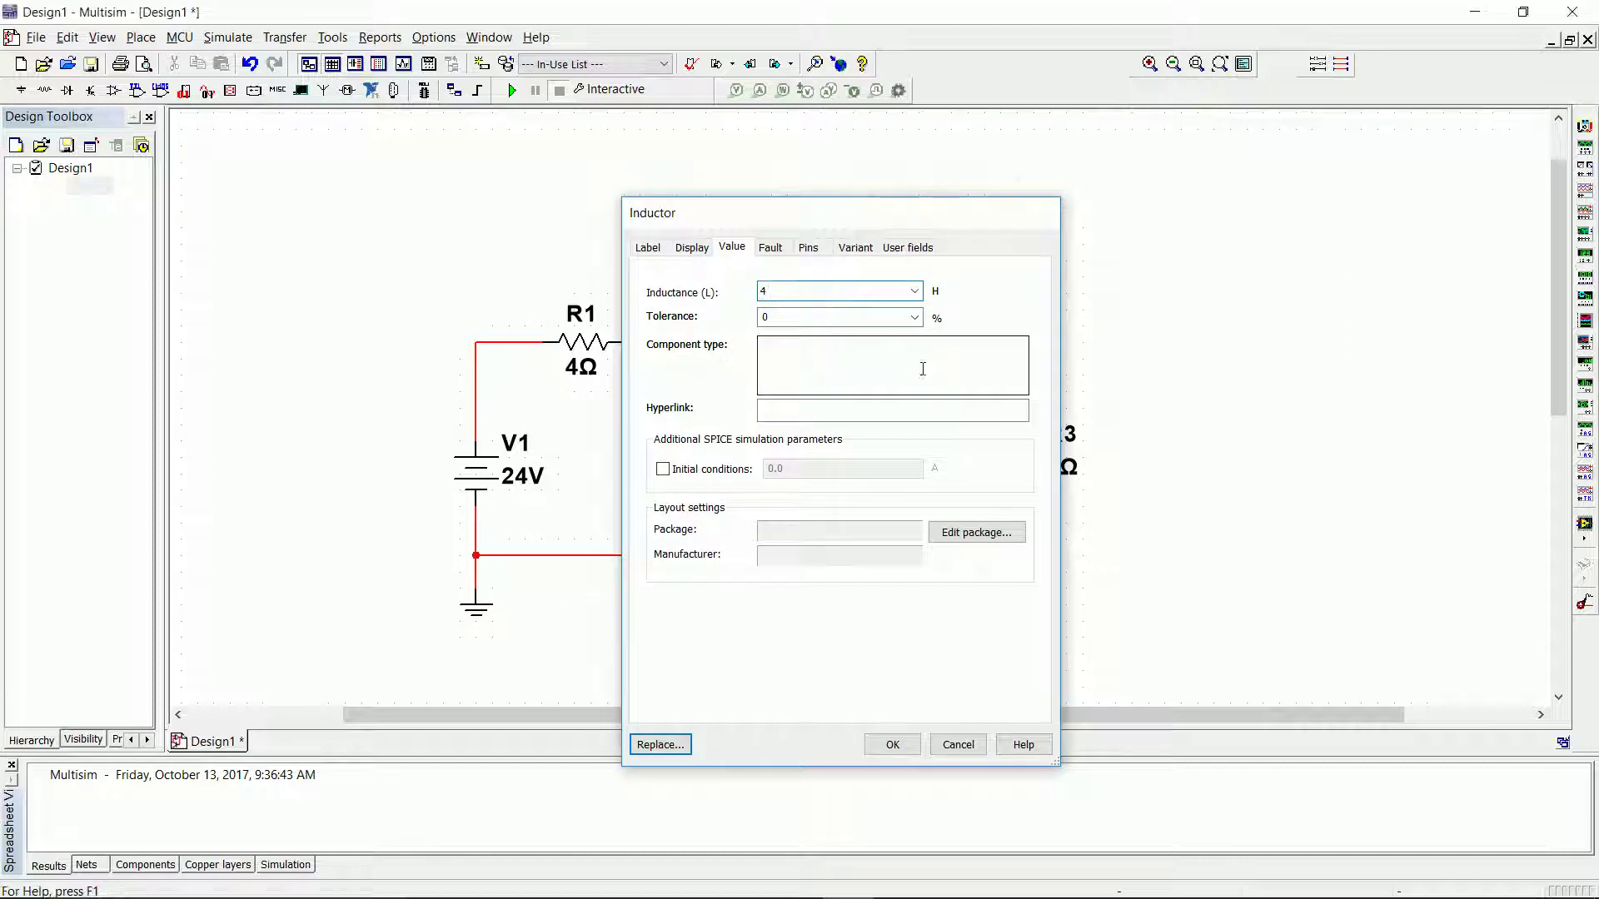
key(Return)
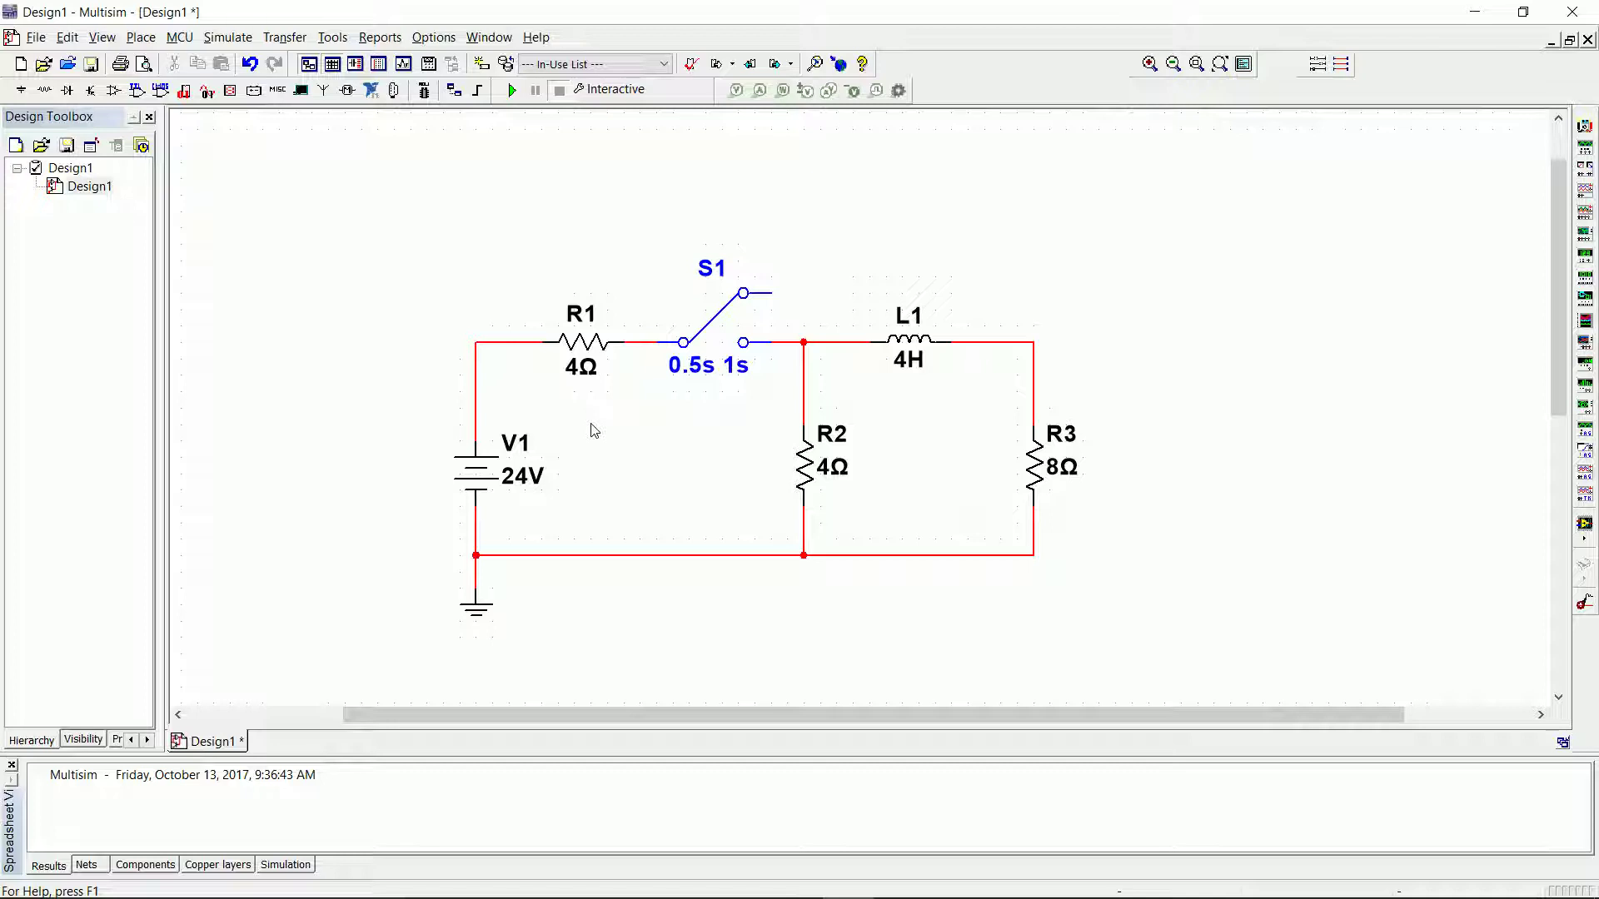
click(714, 338)
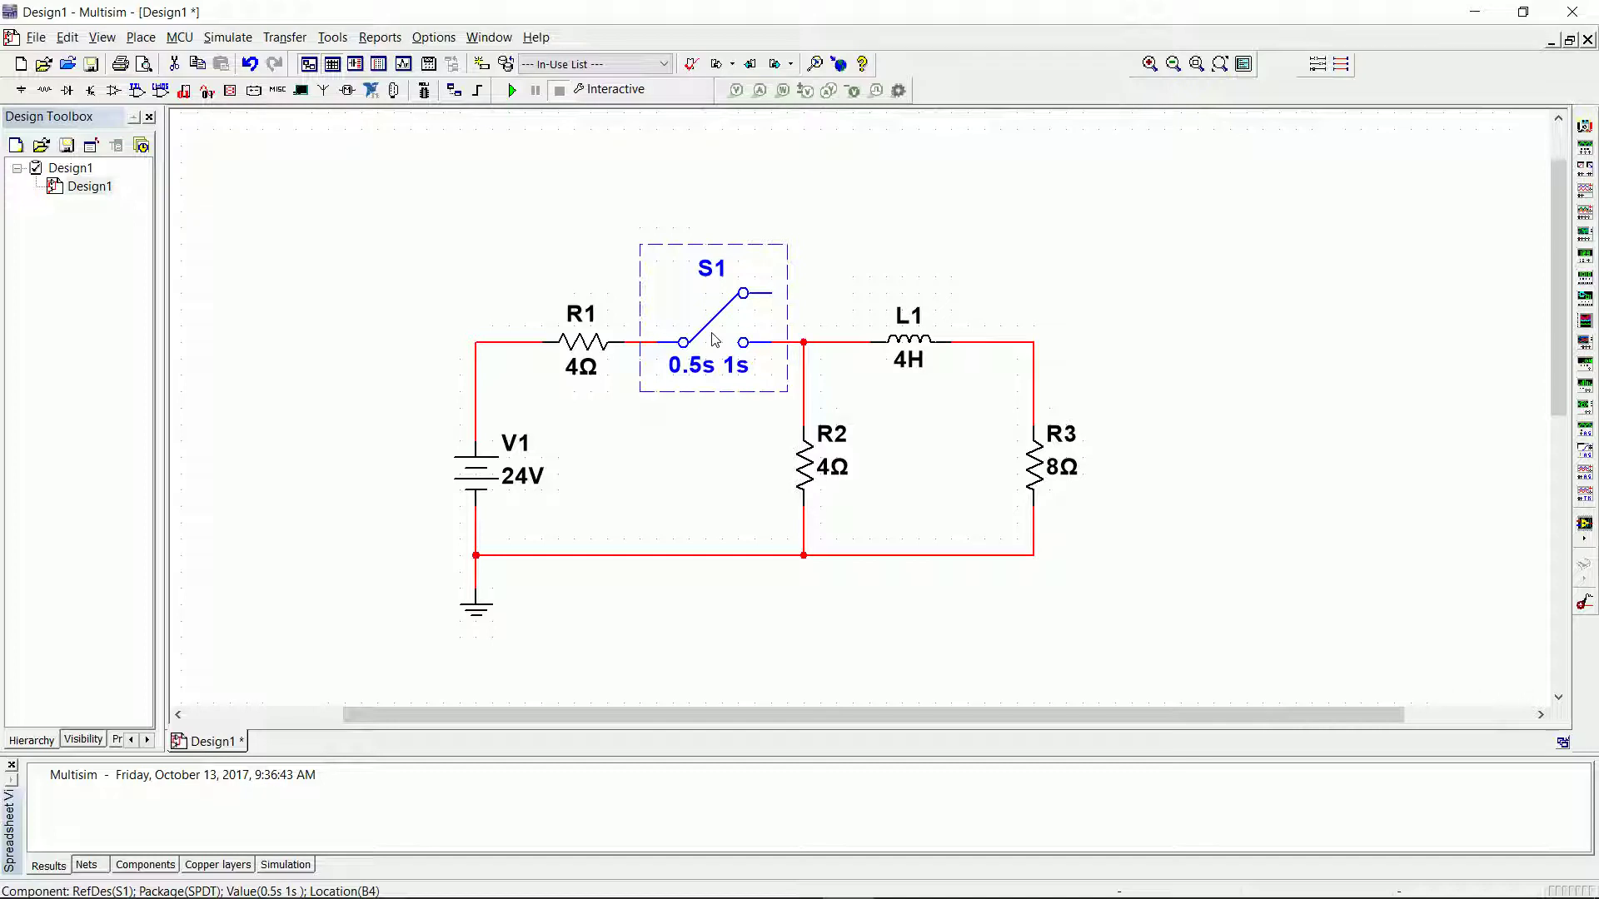
double_click(714, 337)
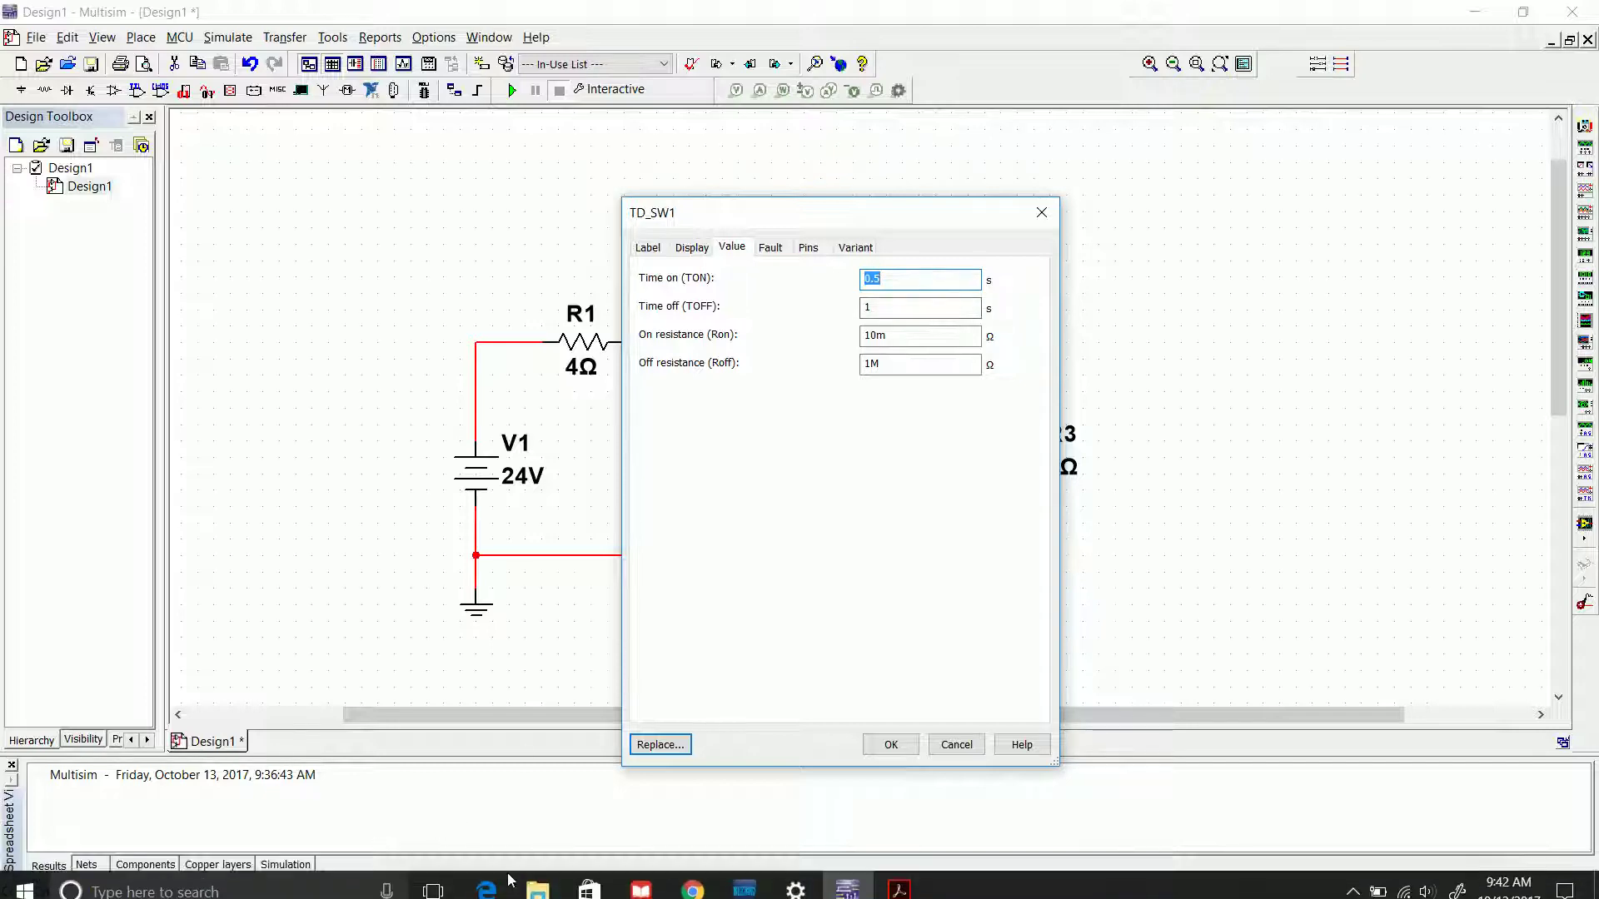
Open Assignment 1 - Solutions.pdf at Solution 7.11's 1.2e^-3t A result, then return to Multisim
click(539, 895)
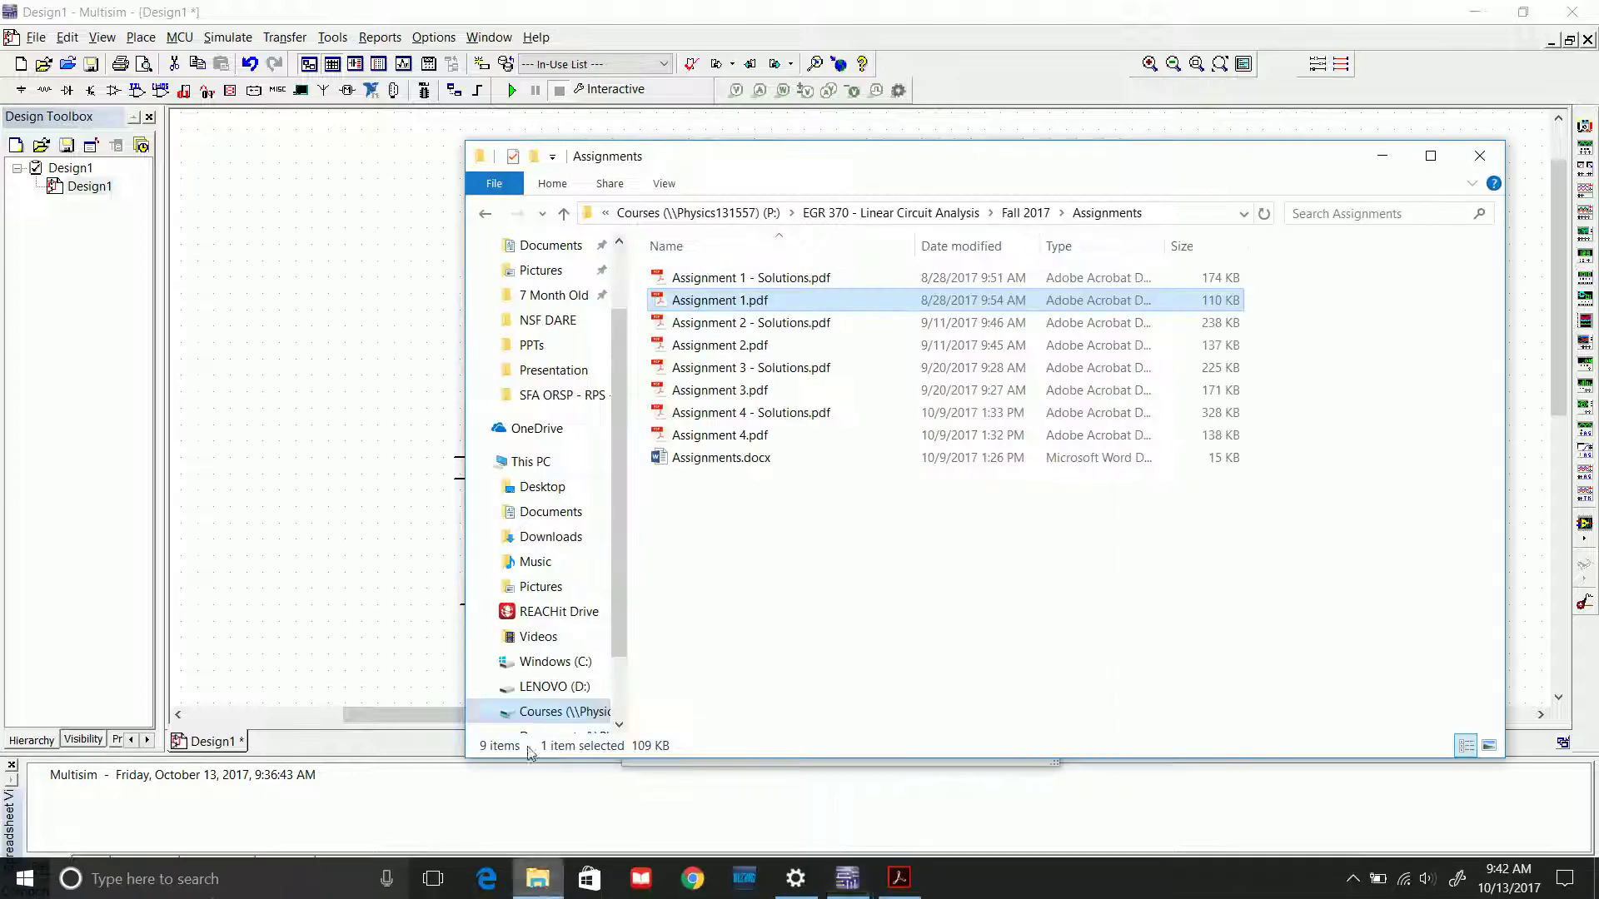
click(712, 280)
double_click(712, 280)
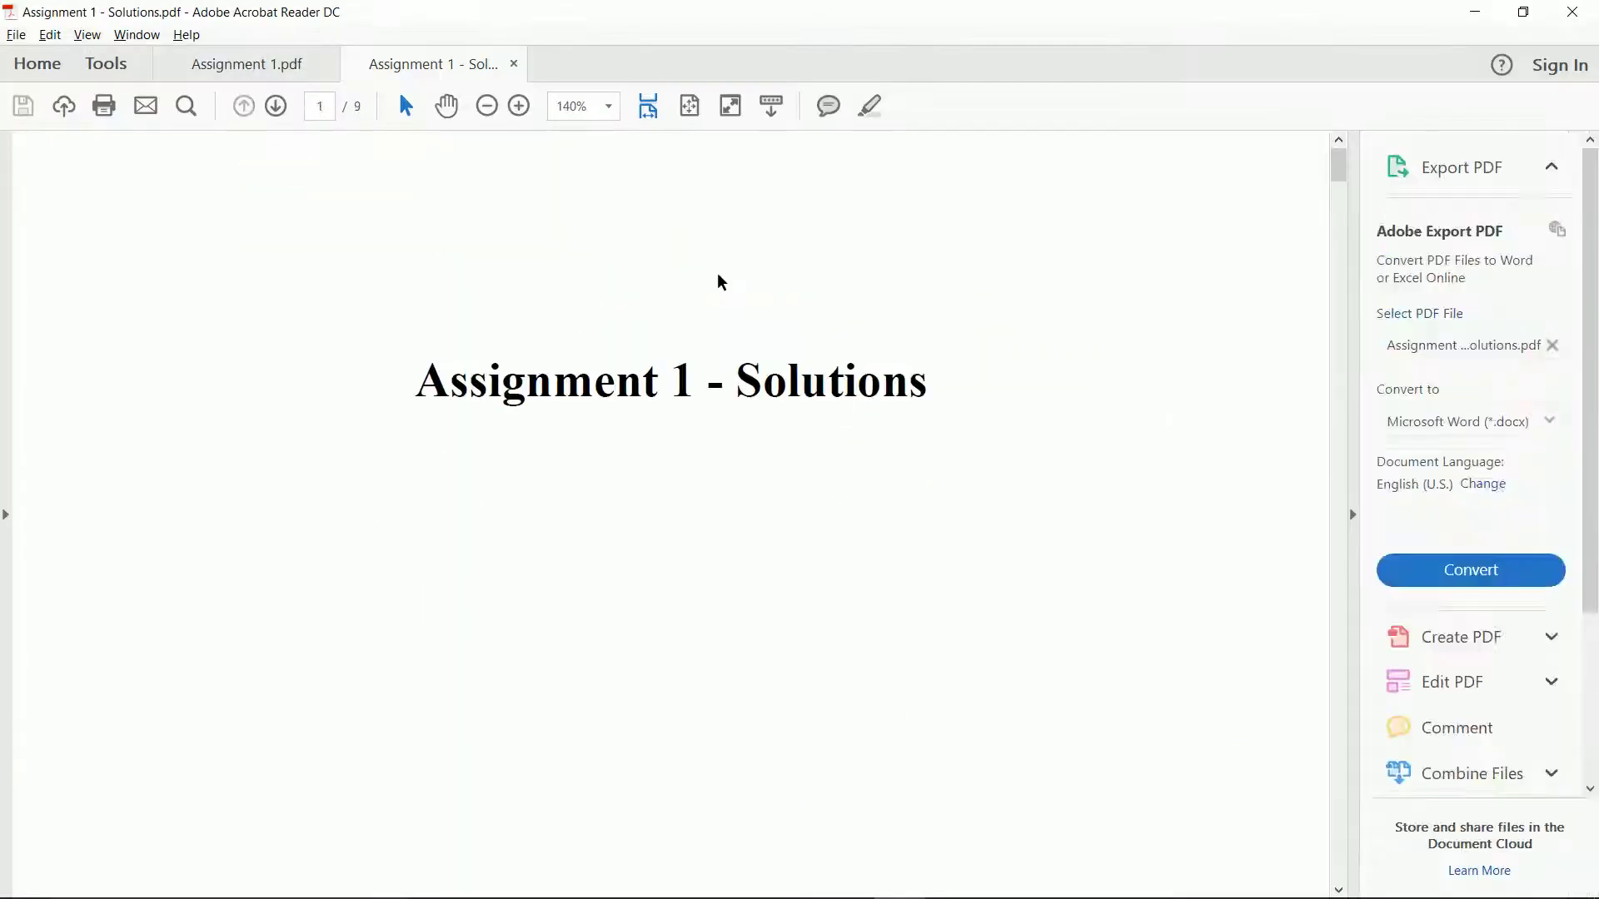
click(1352, 320)
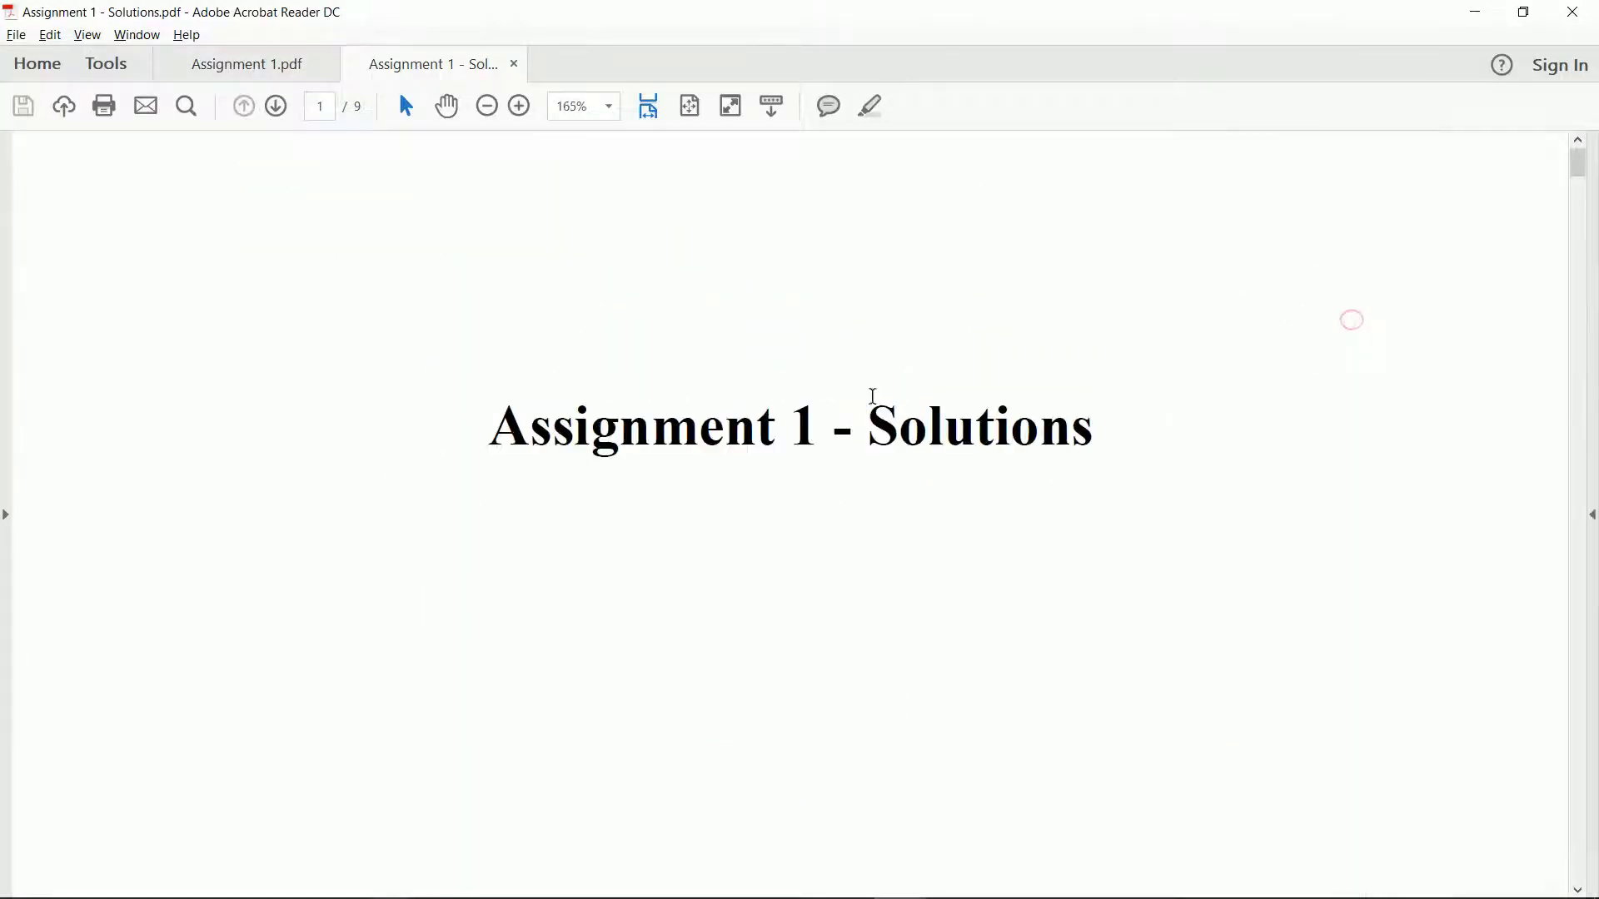
scroll(841, 483, down, 10)
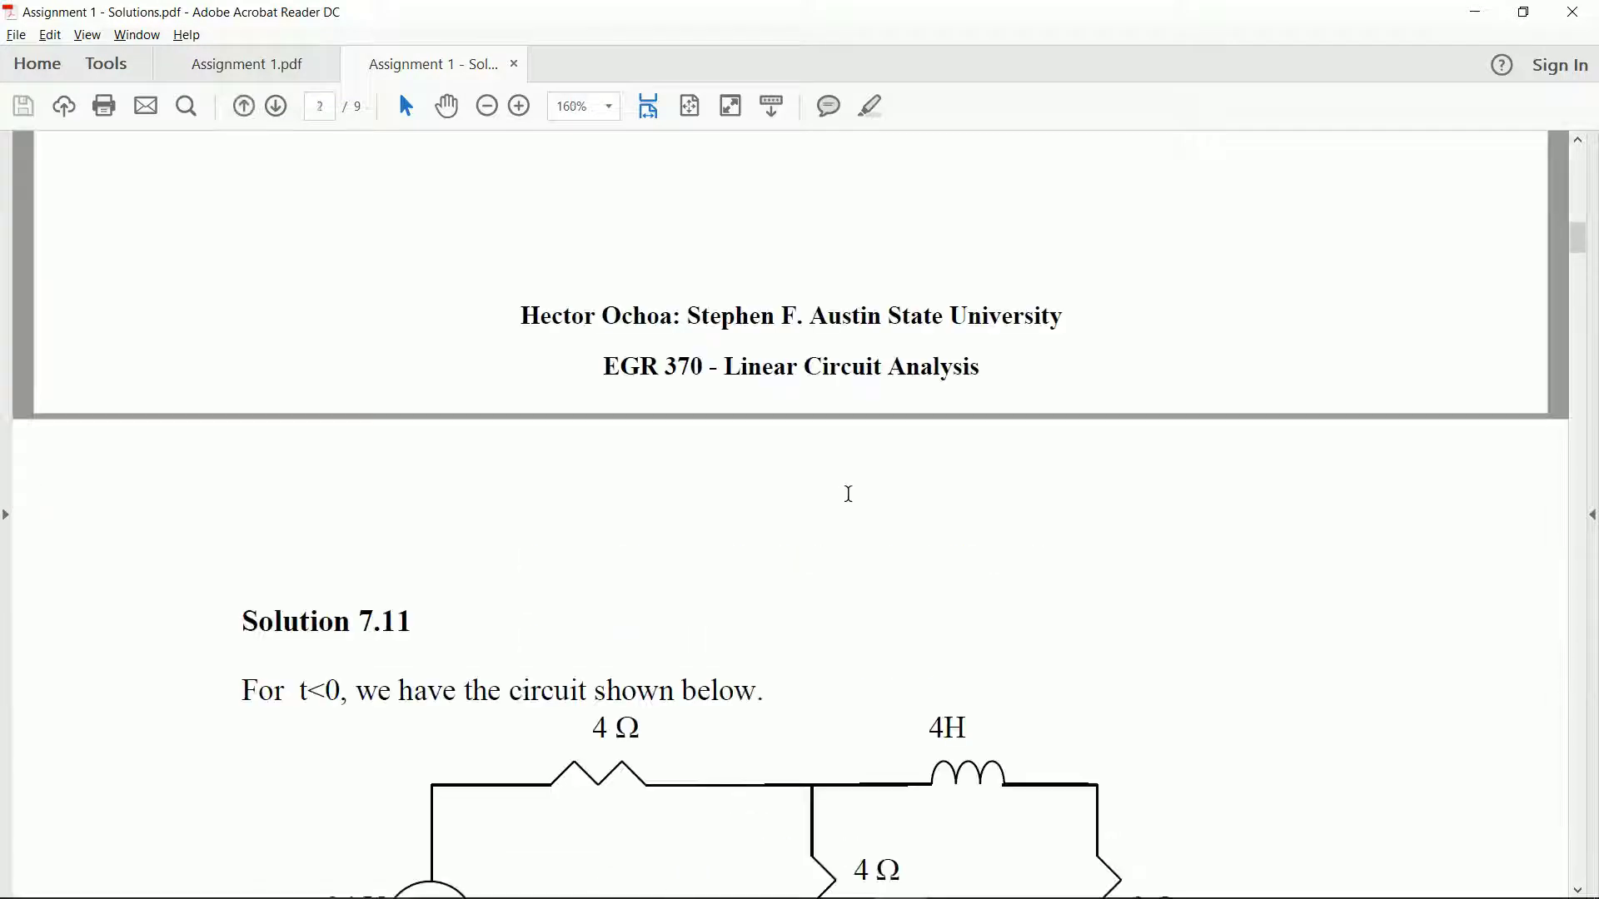
scroll(849, 494, down, 13)
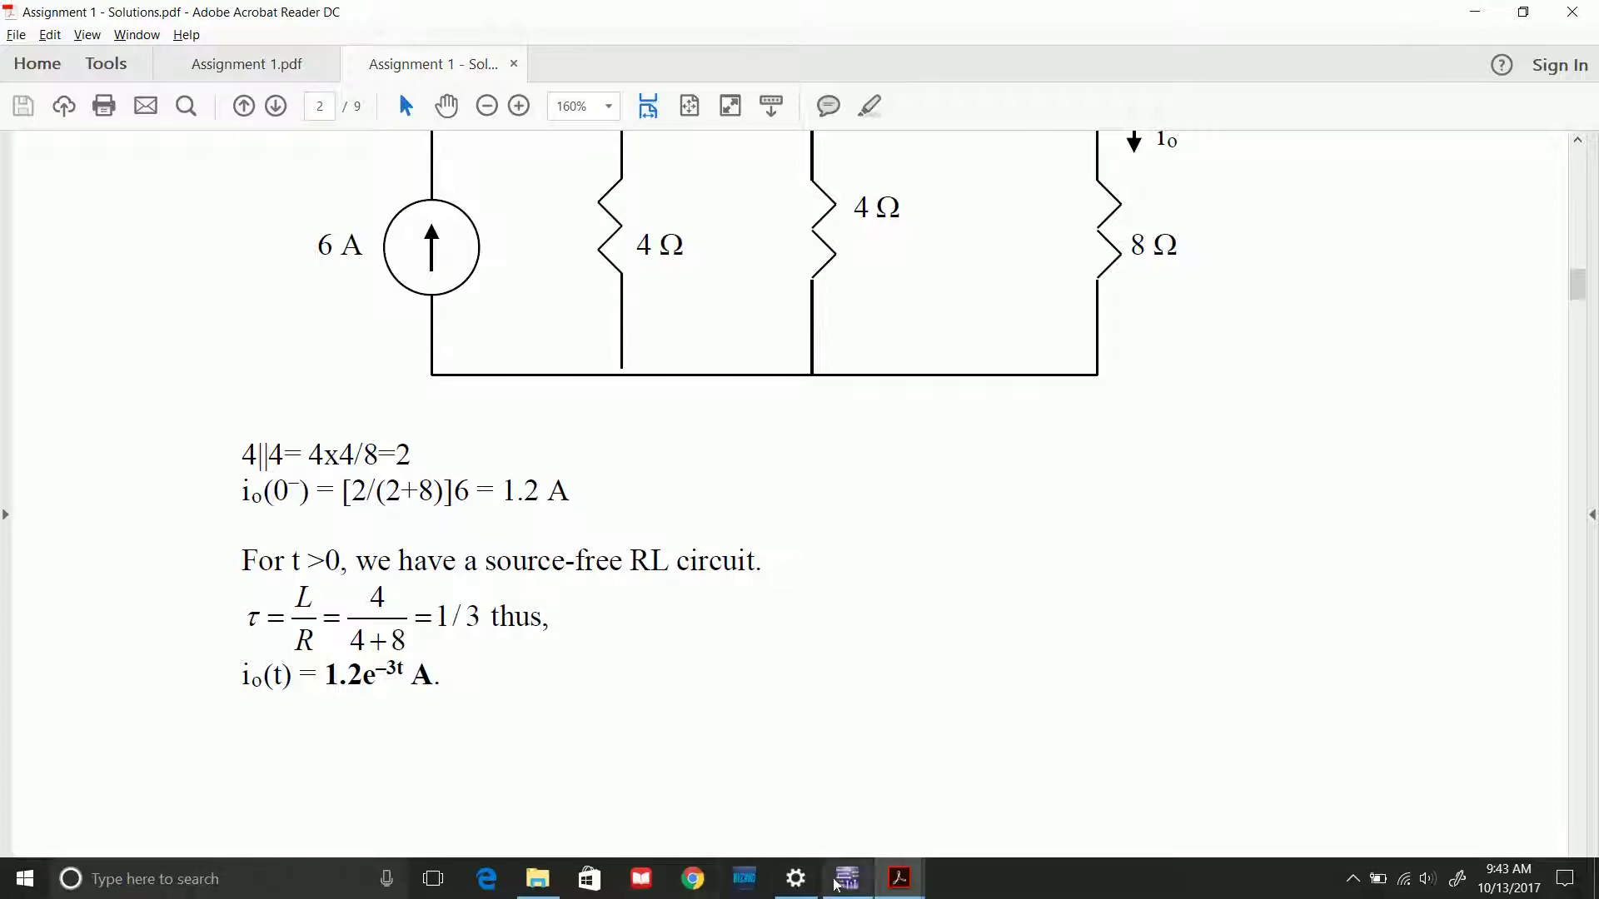
click(745, 881)
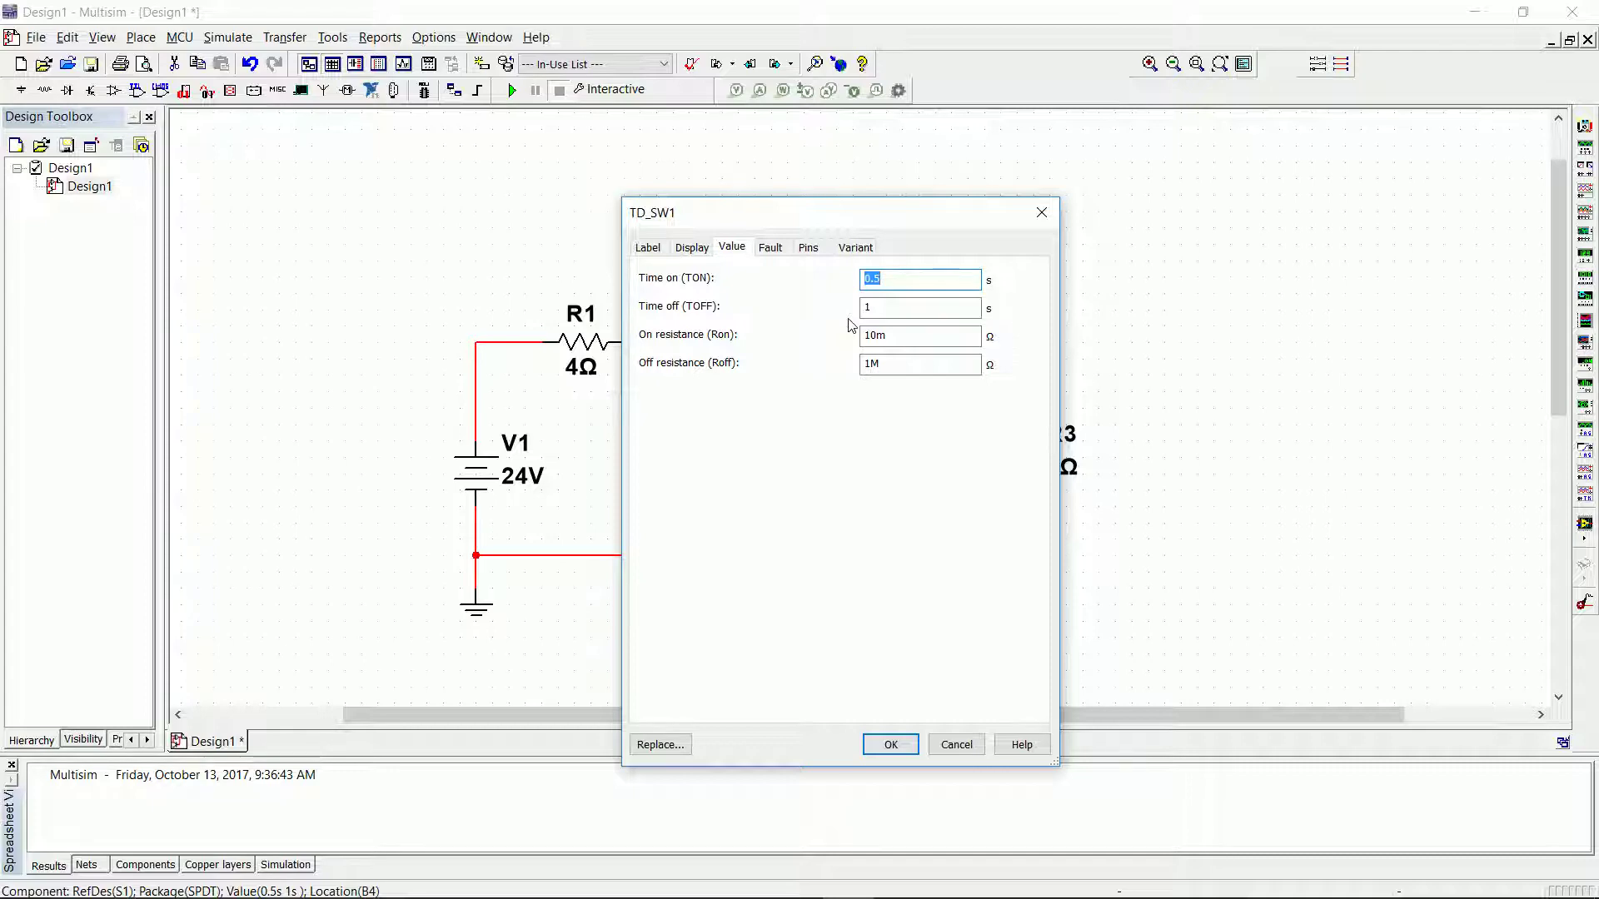
Set S1's Time on to 2 s and Time off to 3 s, then reopen its settings to verify
text(2)
double_click(883, 305)
text(3)
click(912, 746)
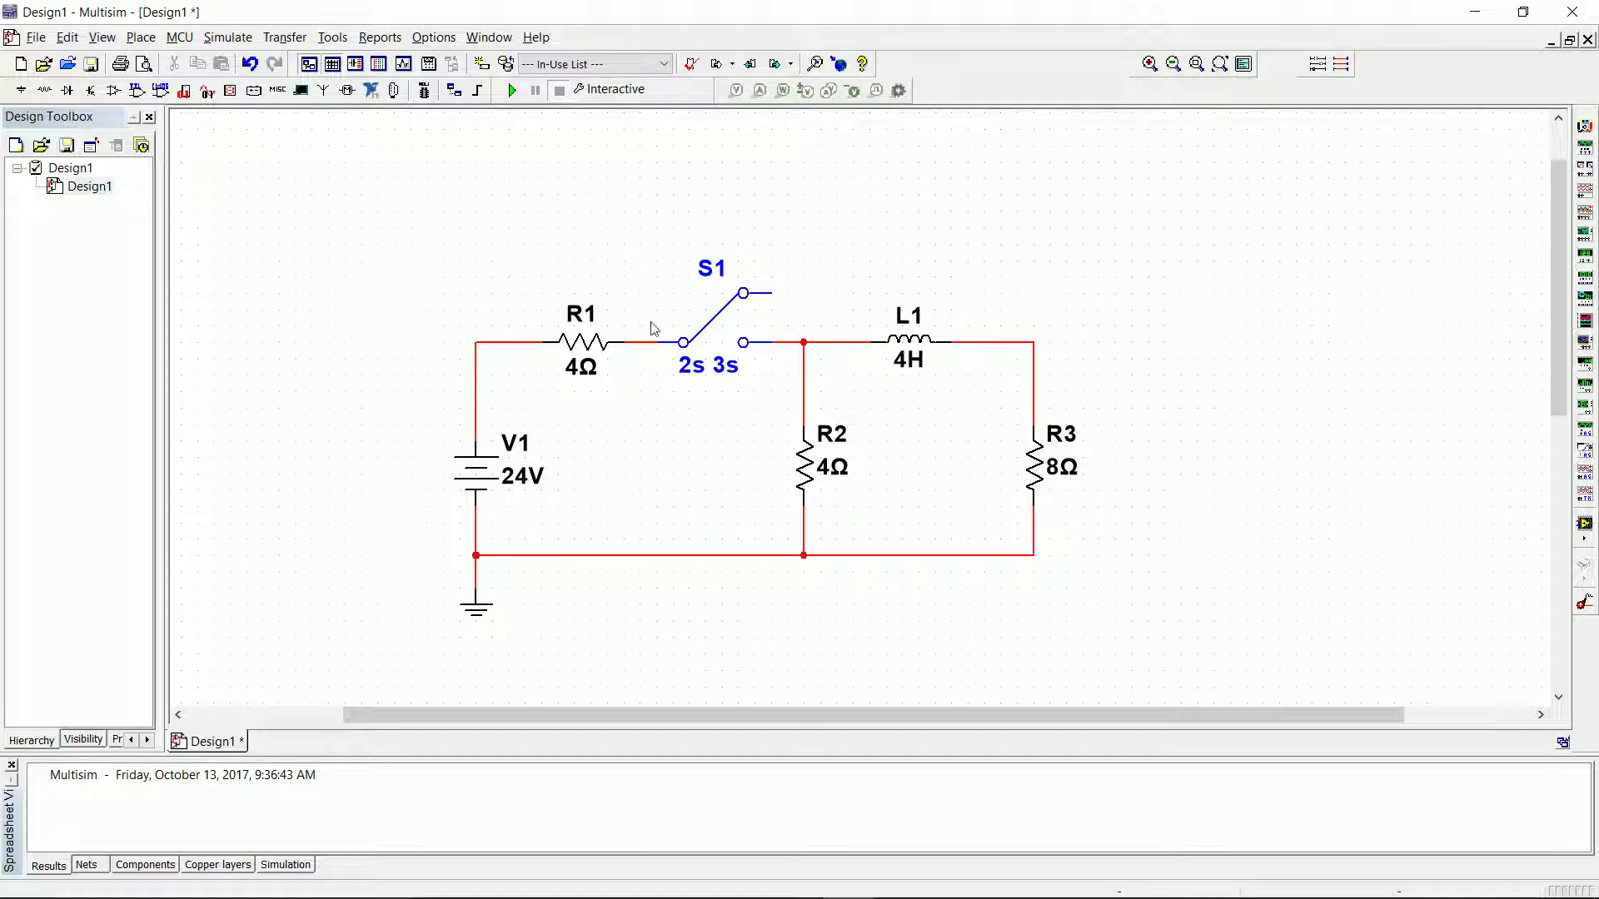
double_click(716, 329)
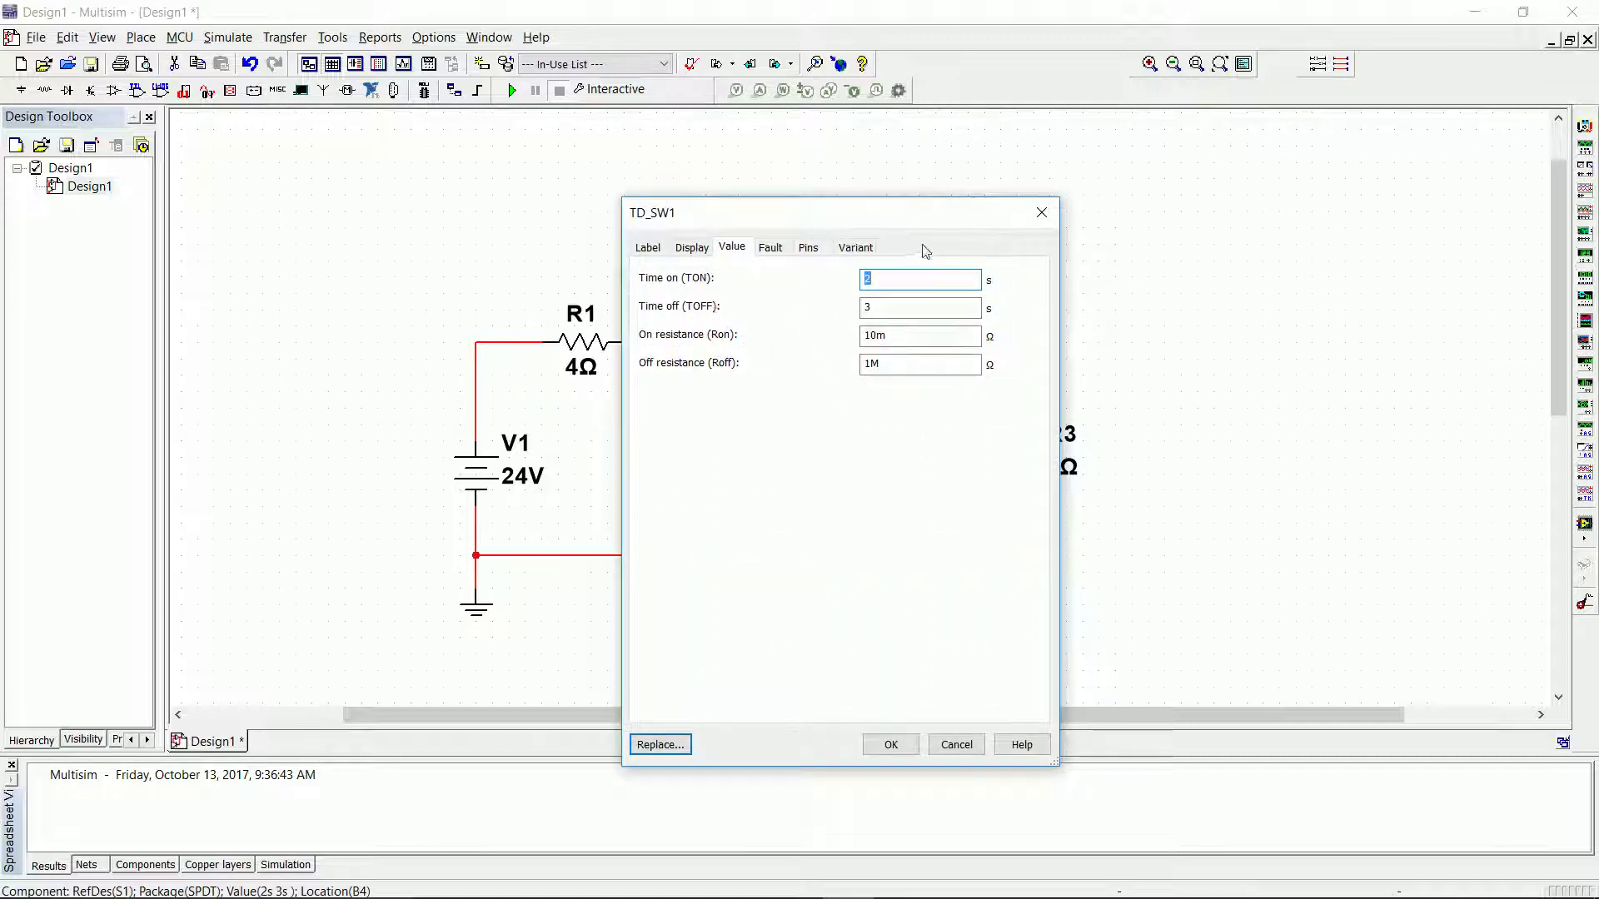
Choose a Transient analysis under Simulate > Analyses and simulation
click(1041, 213)
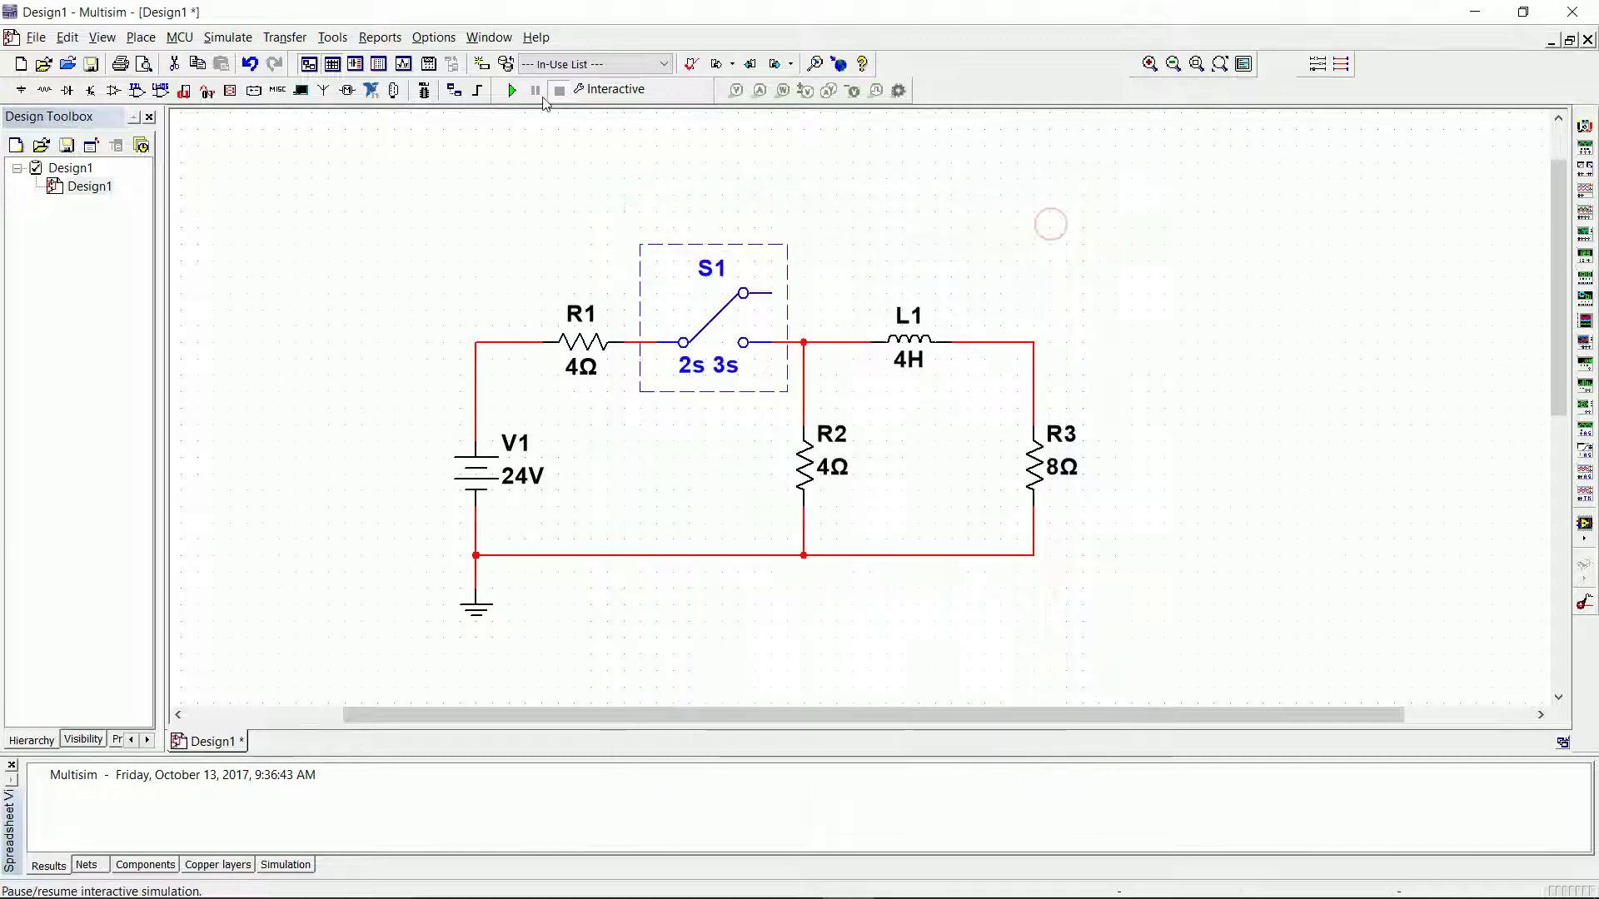
click(607, 91)
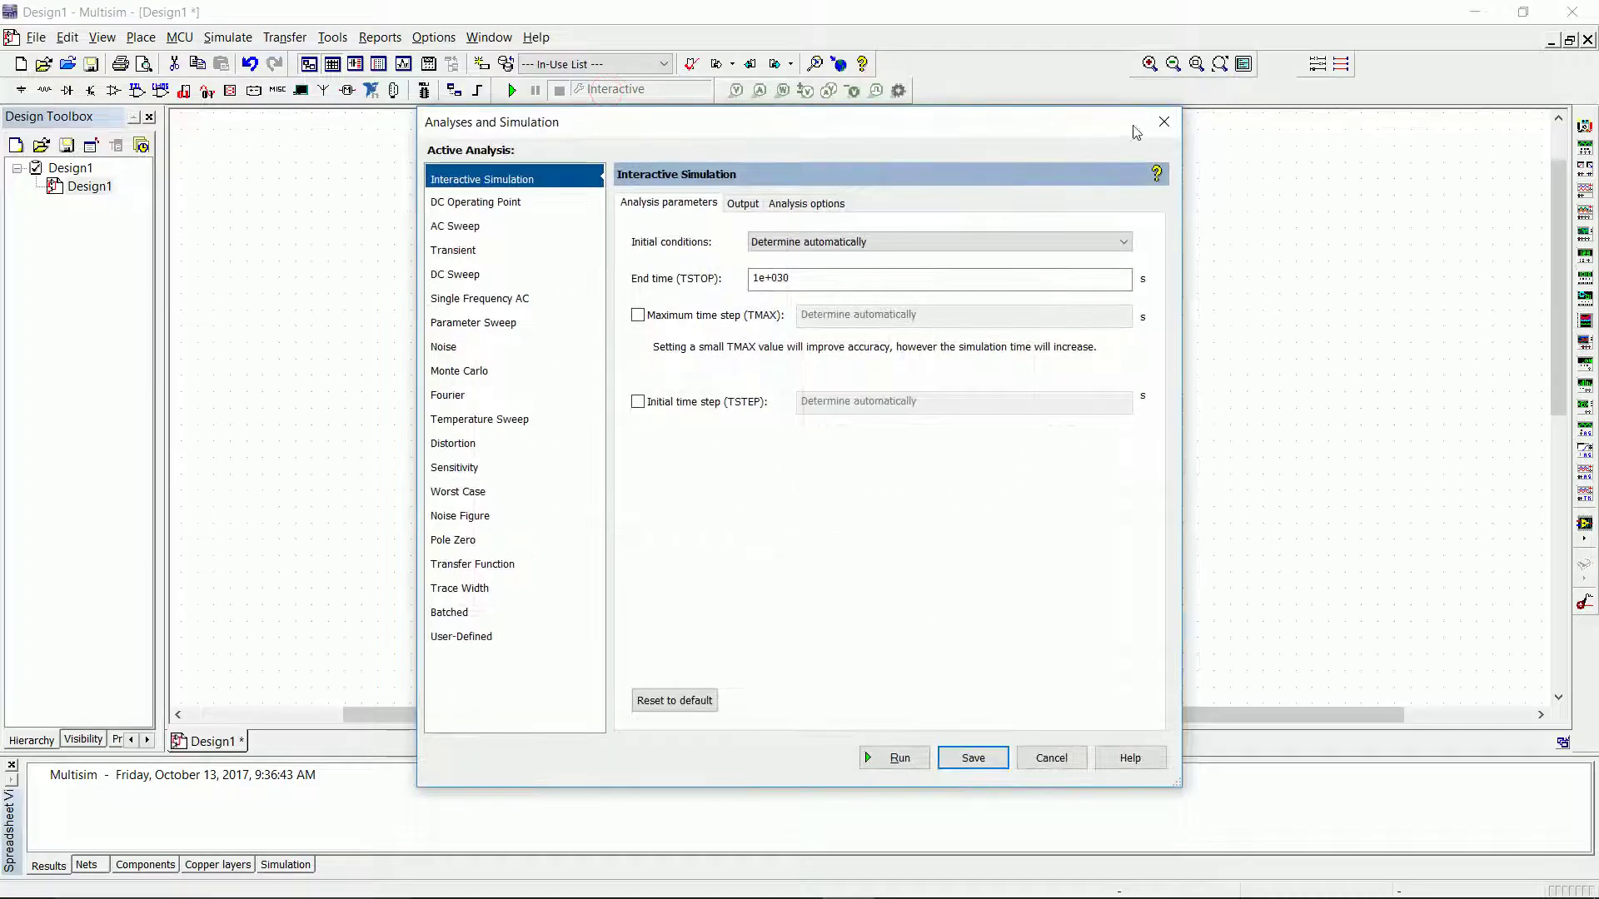
click(1166, 130)
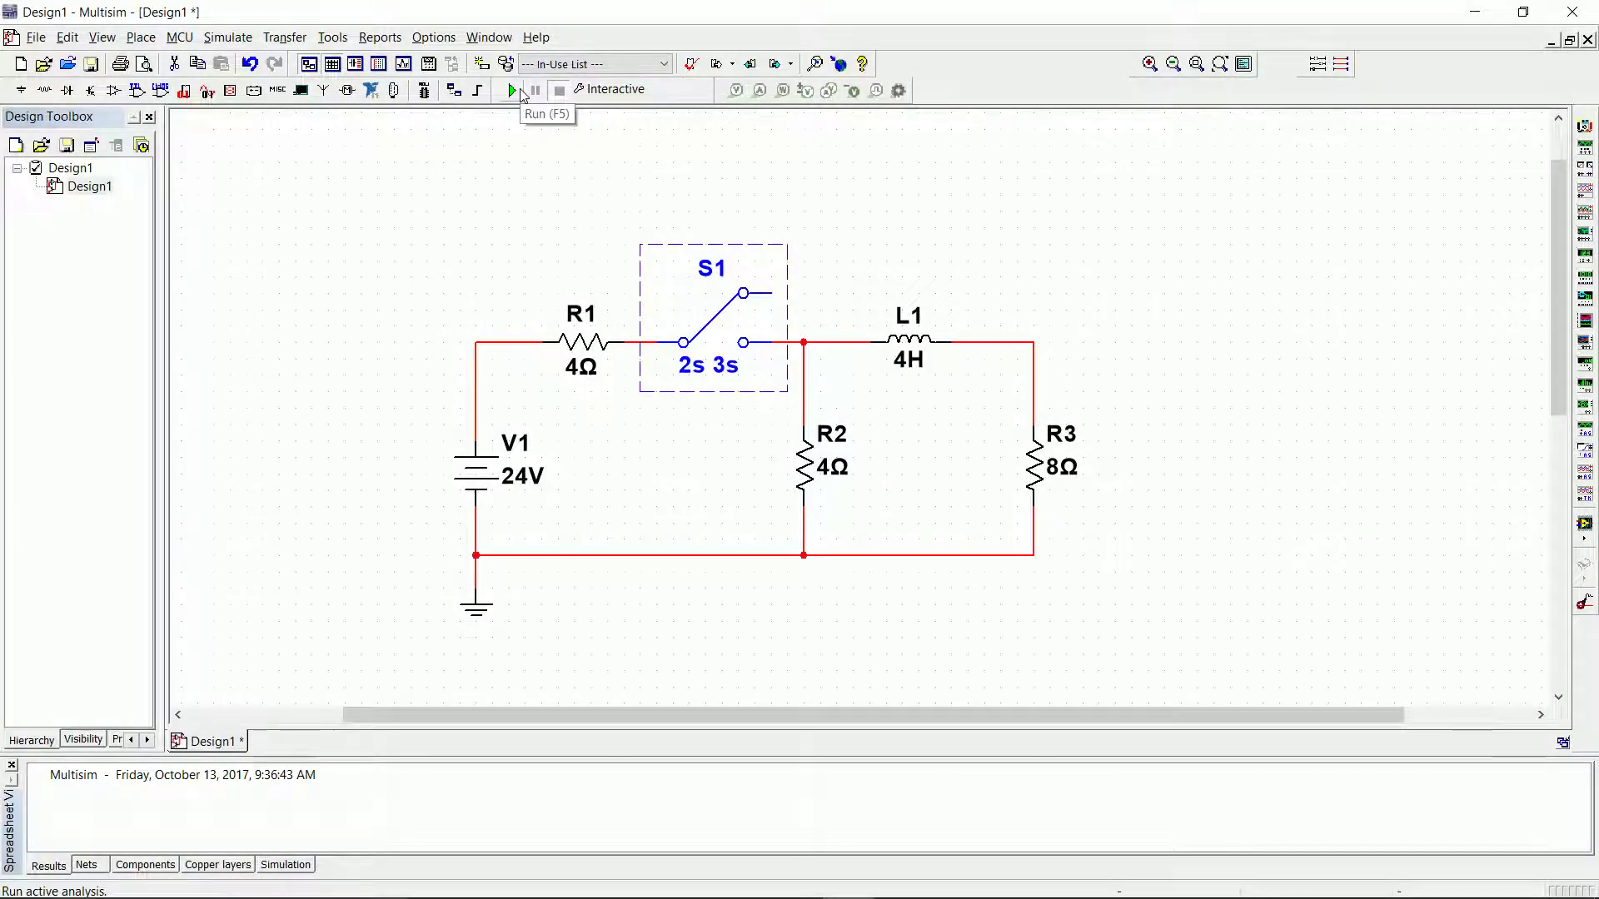
click(243, 42)
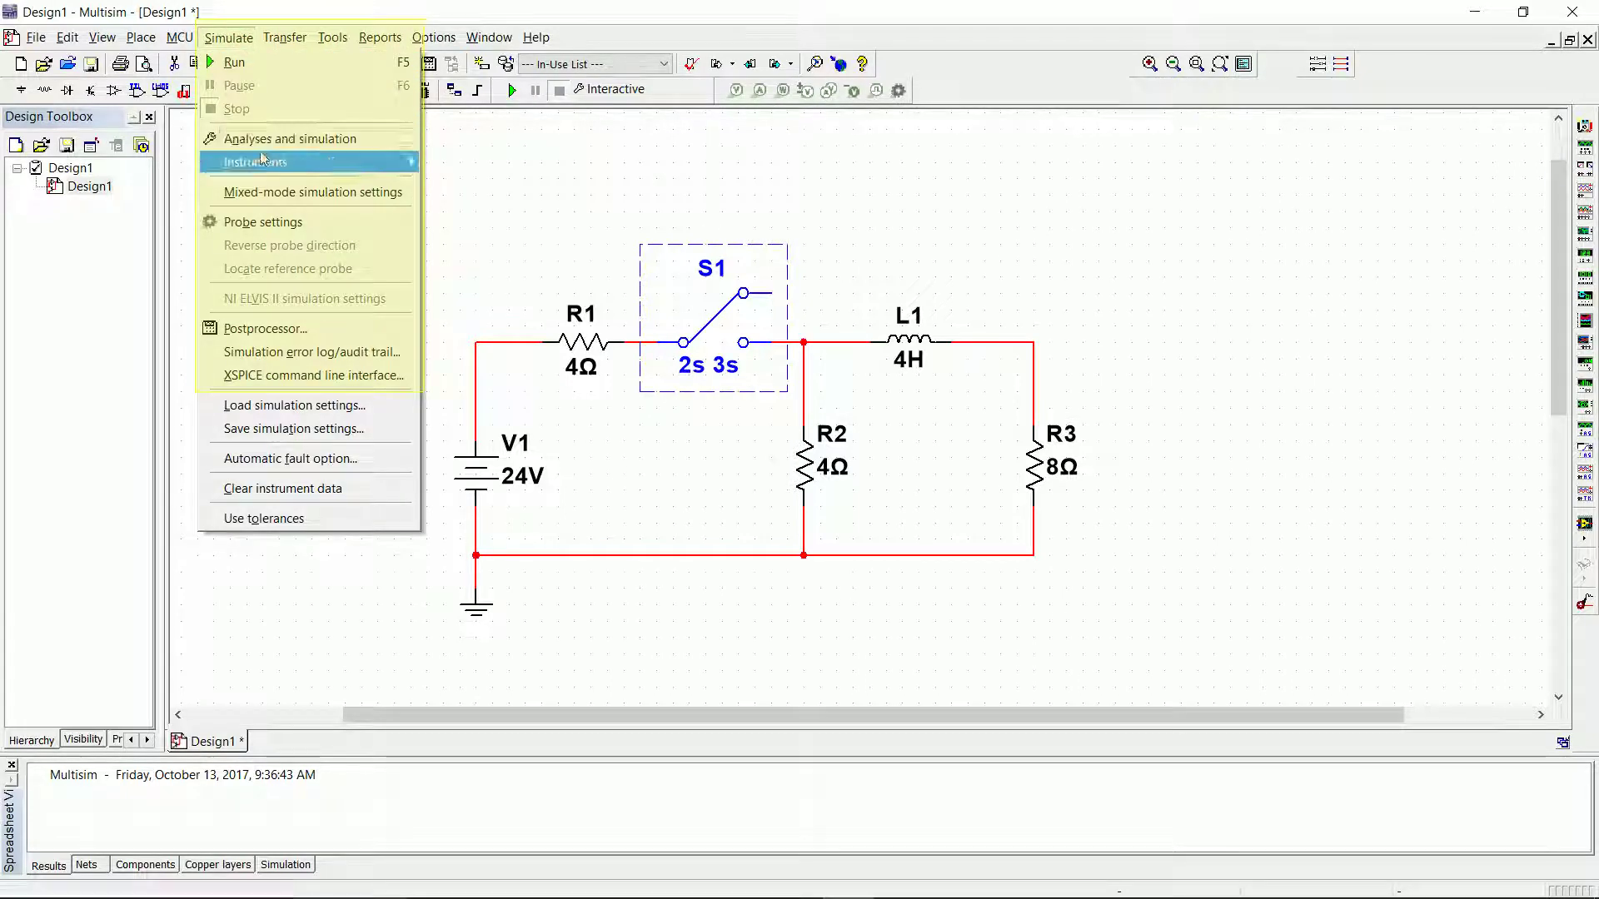
click(283, 139)
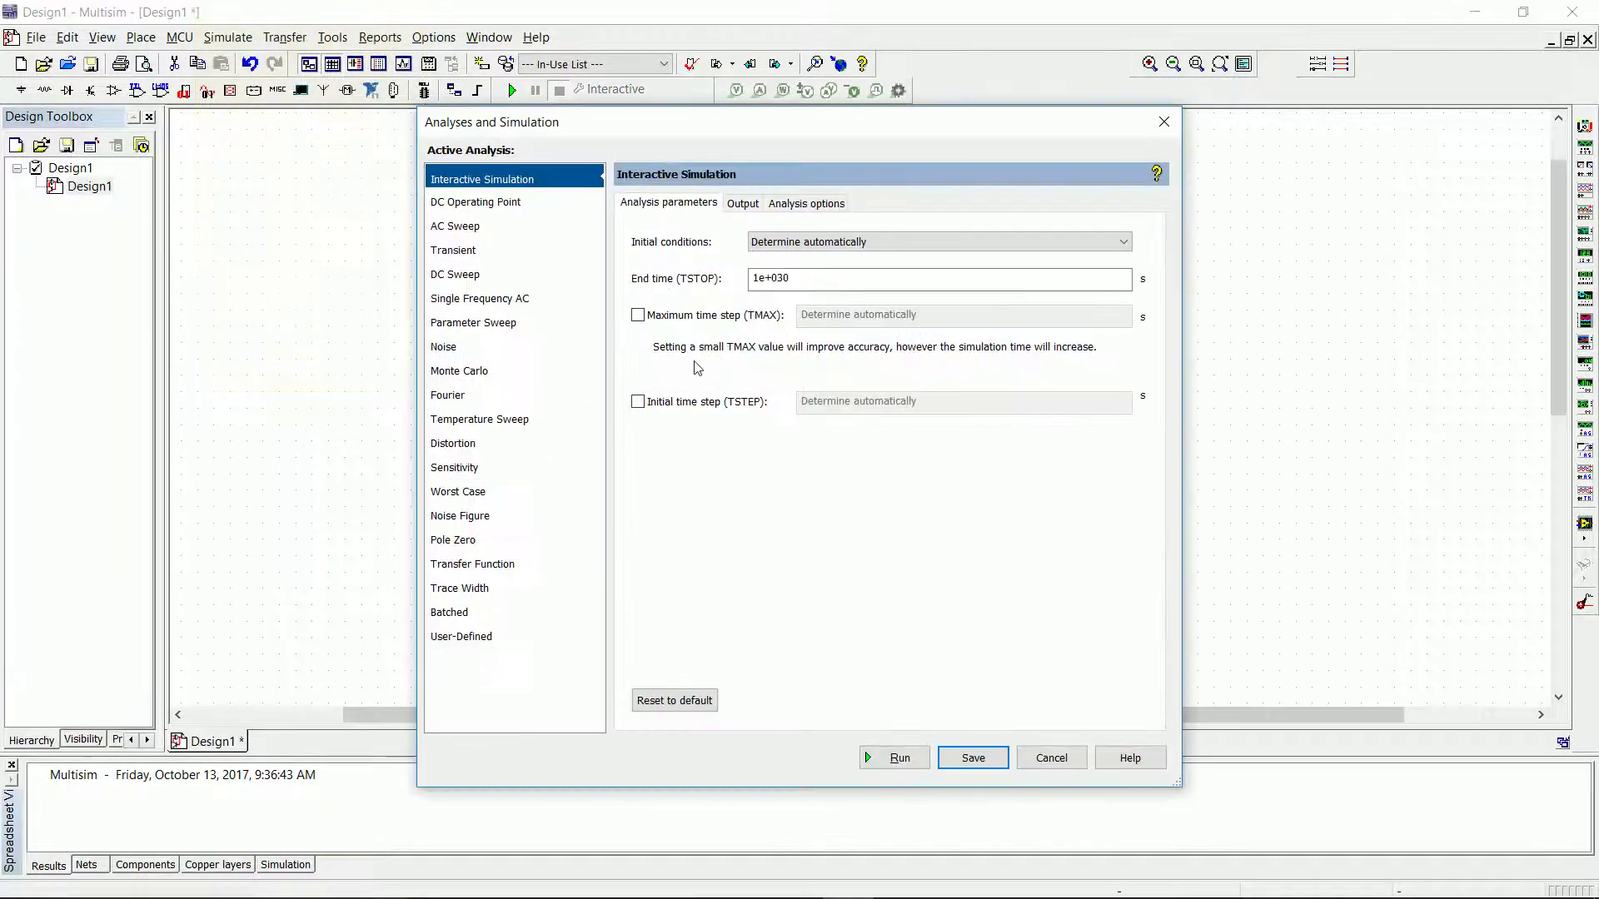
click(471, 252)
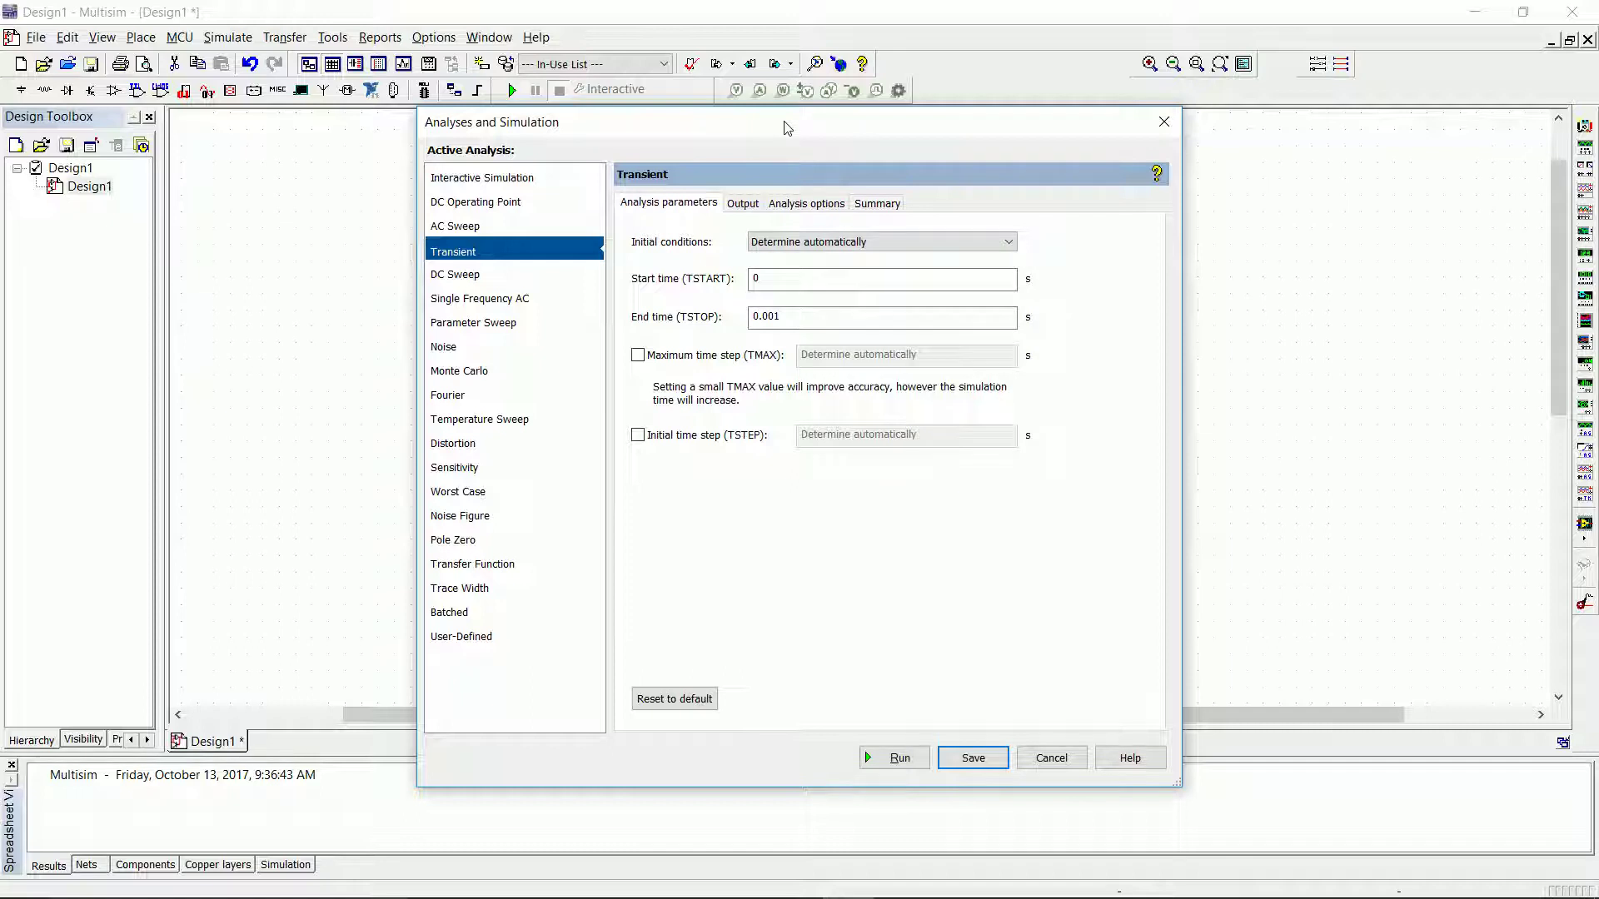
Set the end time to 6 s, add output I(L1), and run the simulation
double_click(787, 318)
text(6)
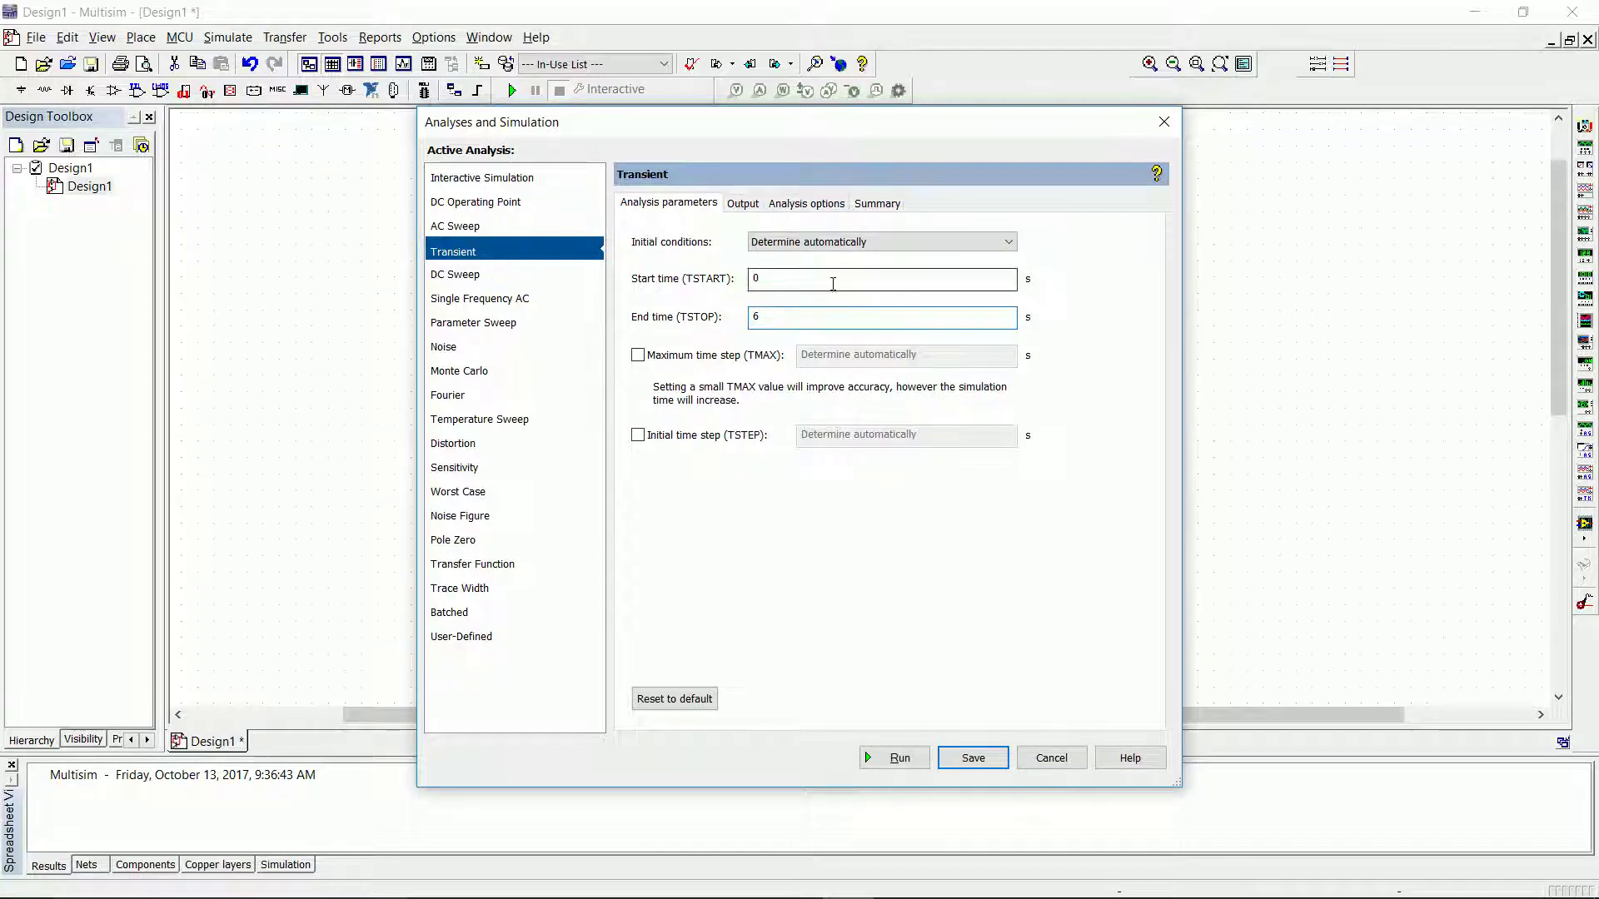
click(751, 204)
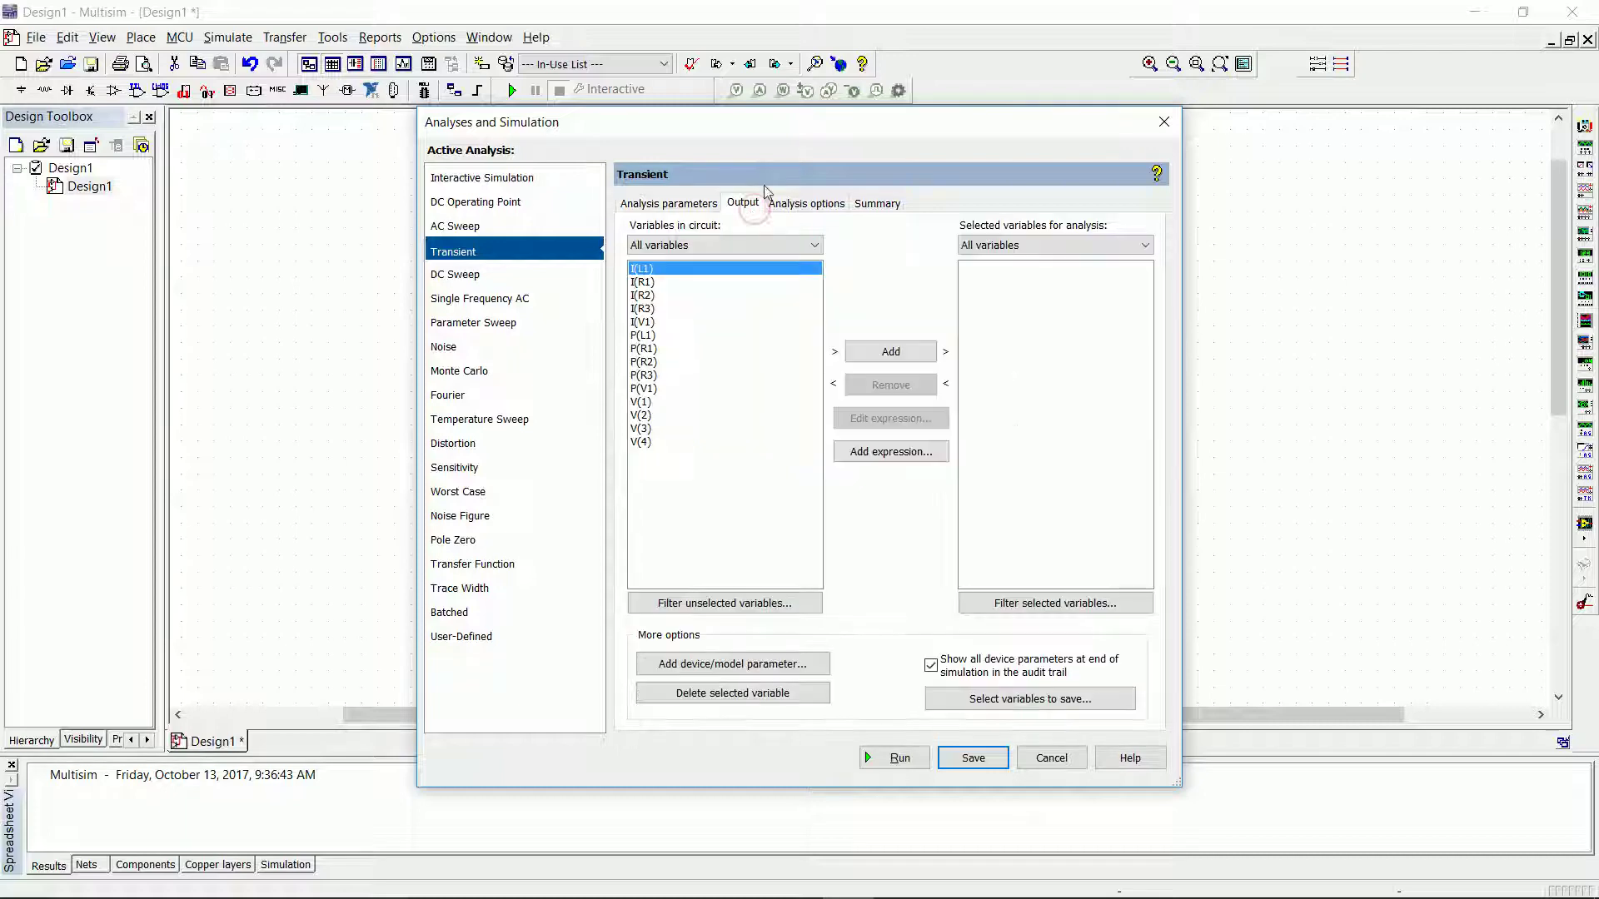
drag(791, 127, 567, 75)
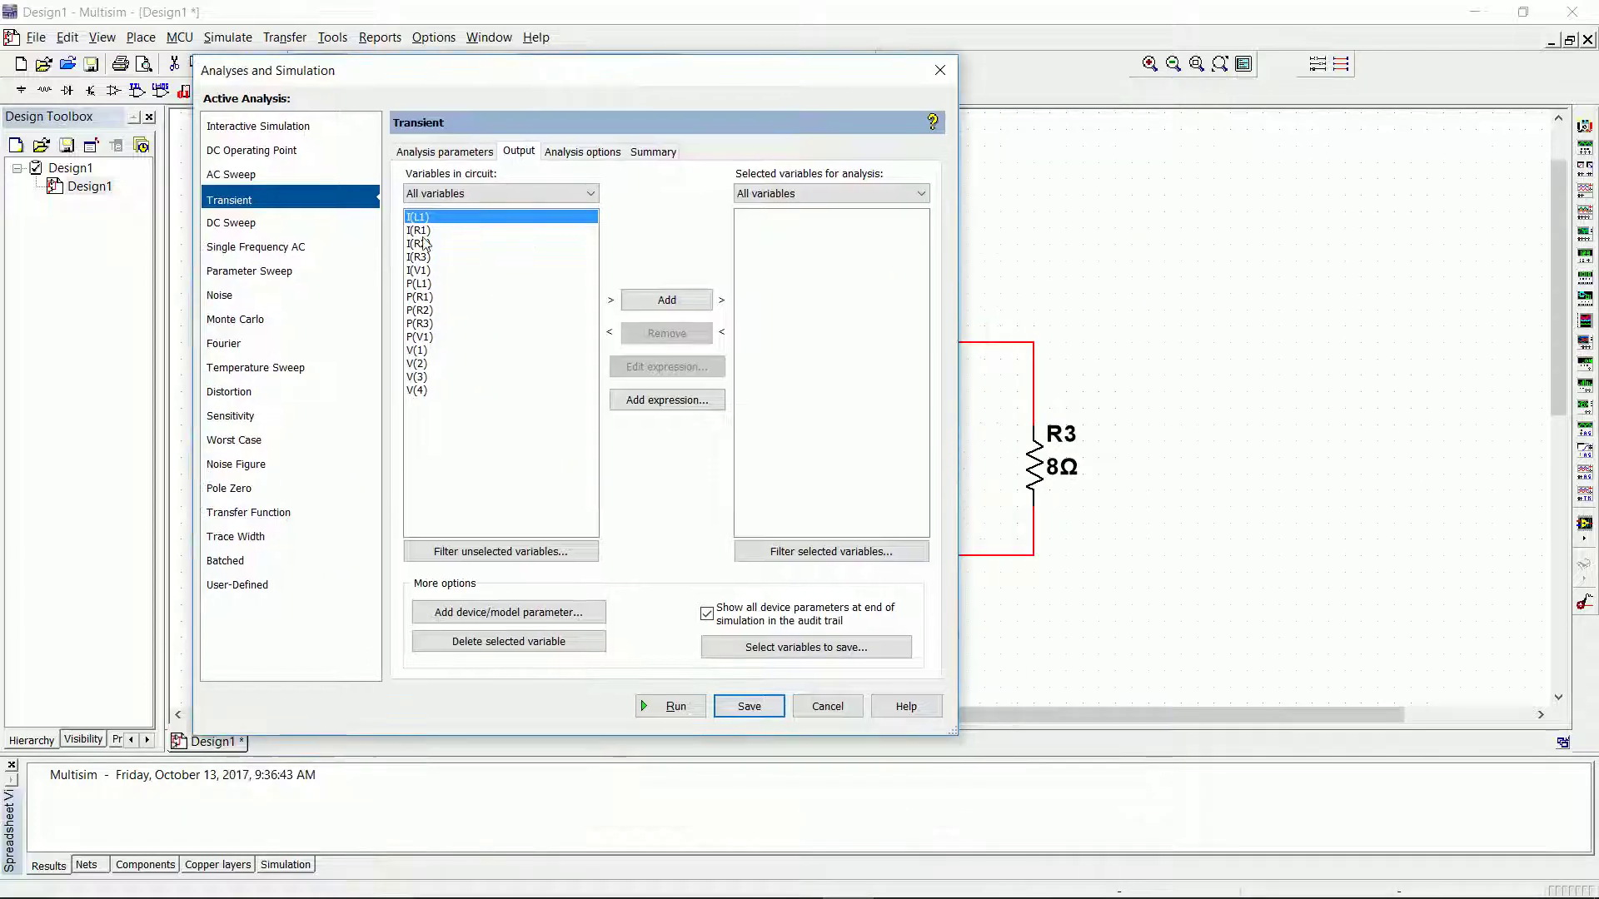
click(650, 301)
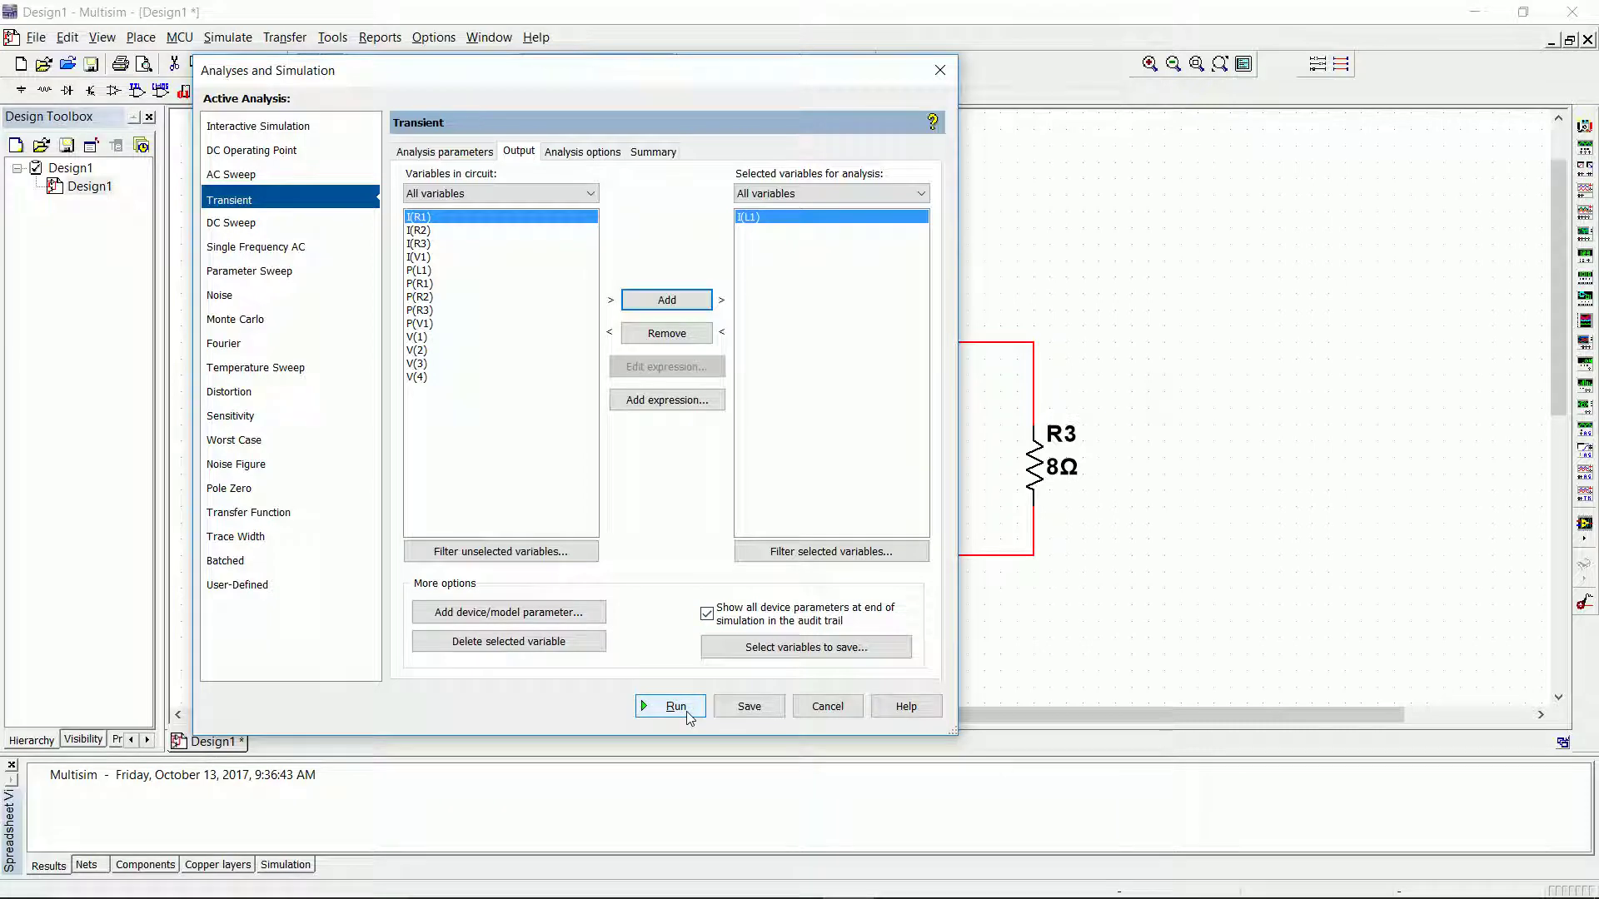
click(688, 715)
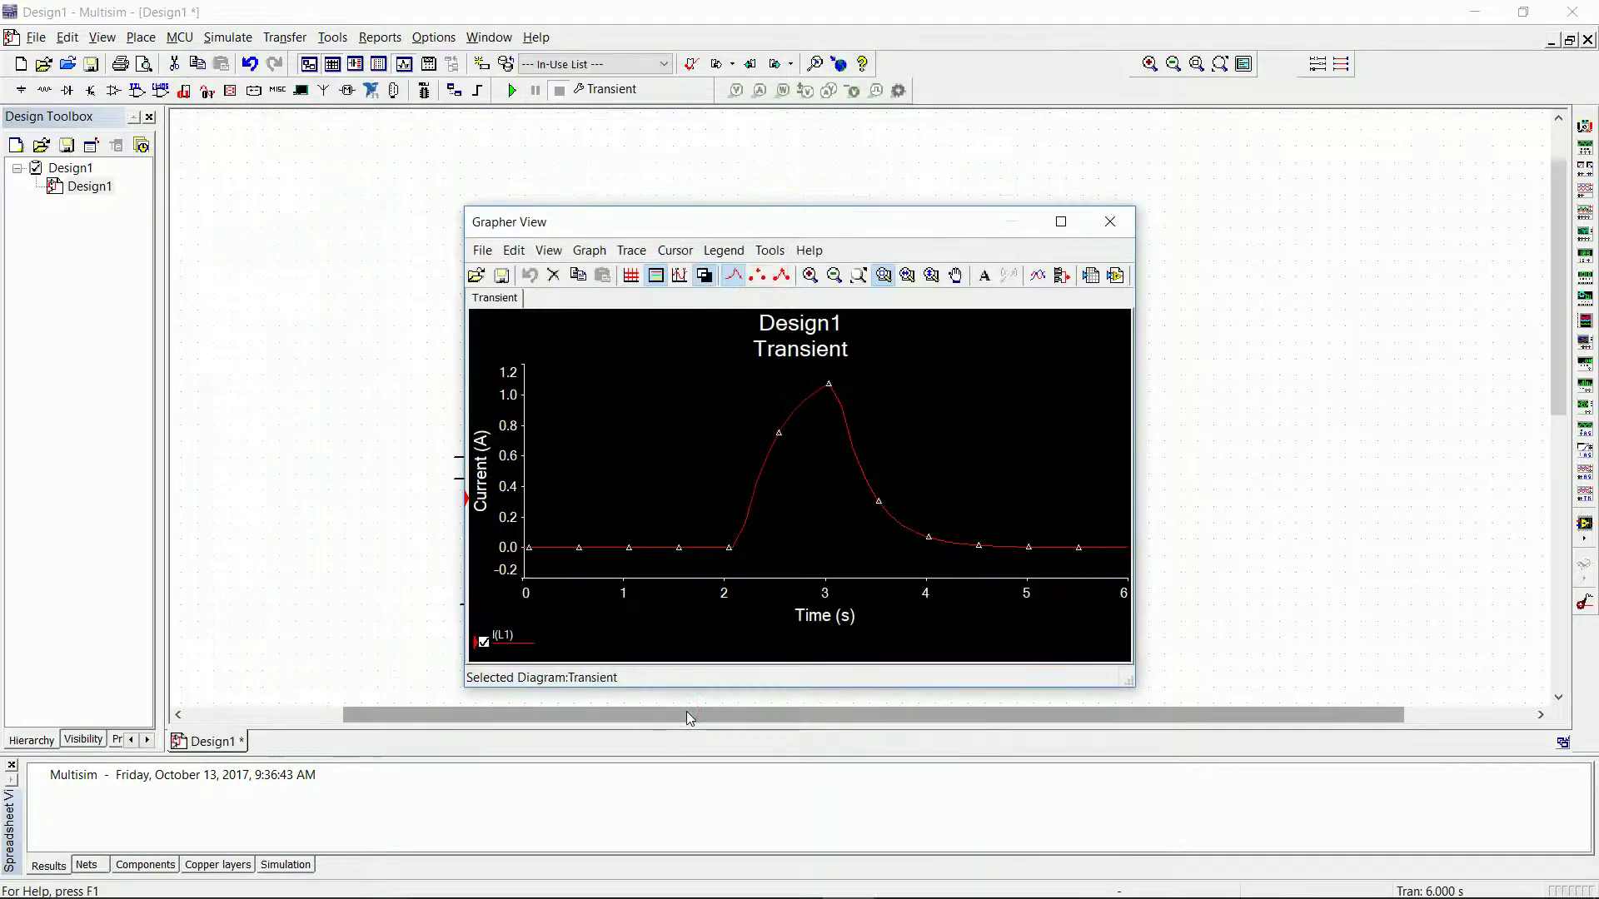
Maximize the I(L1) plot, then close Grapher View to return to the schematic
click(1061, 222)
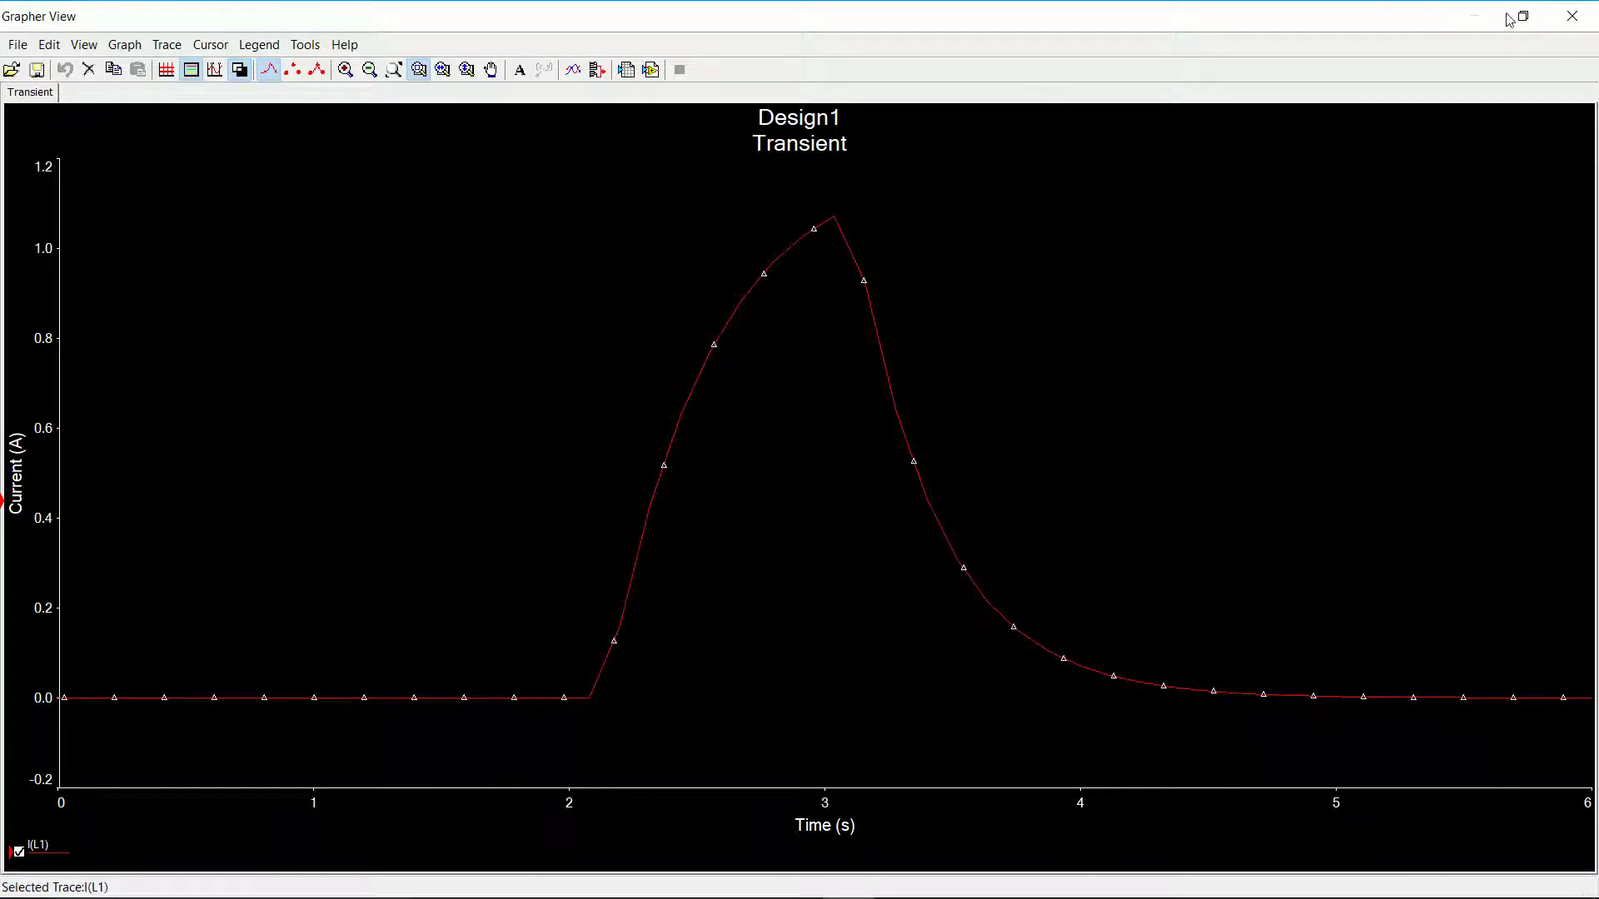
click(1570, 17)
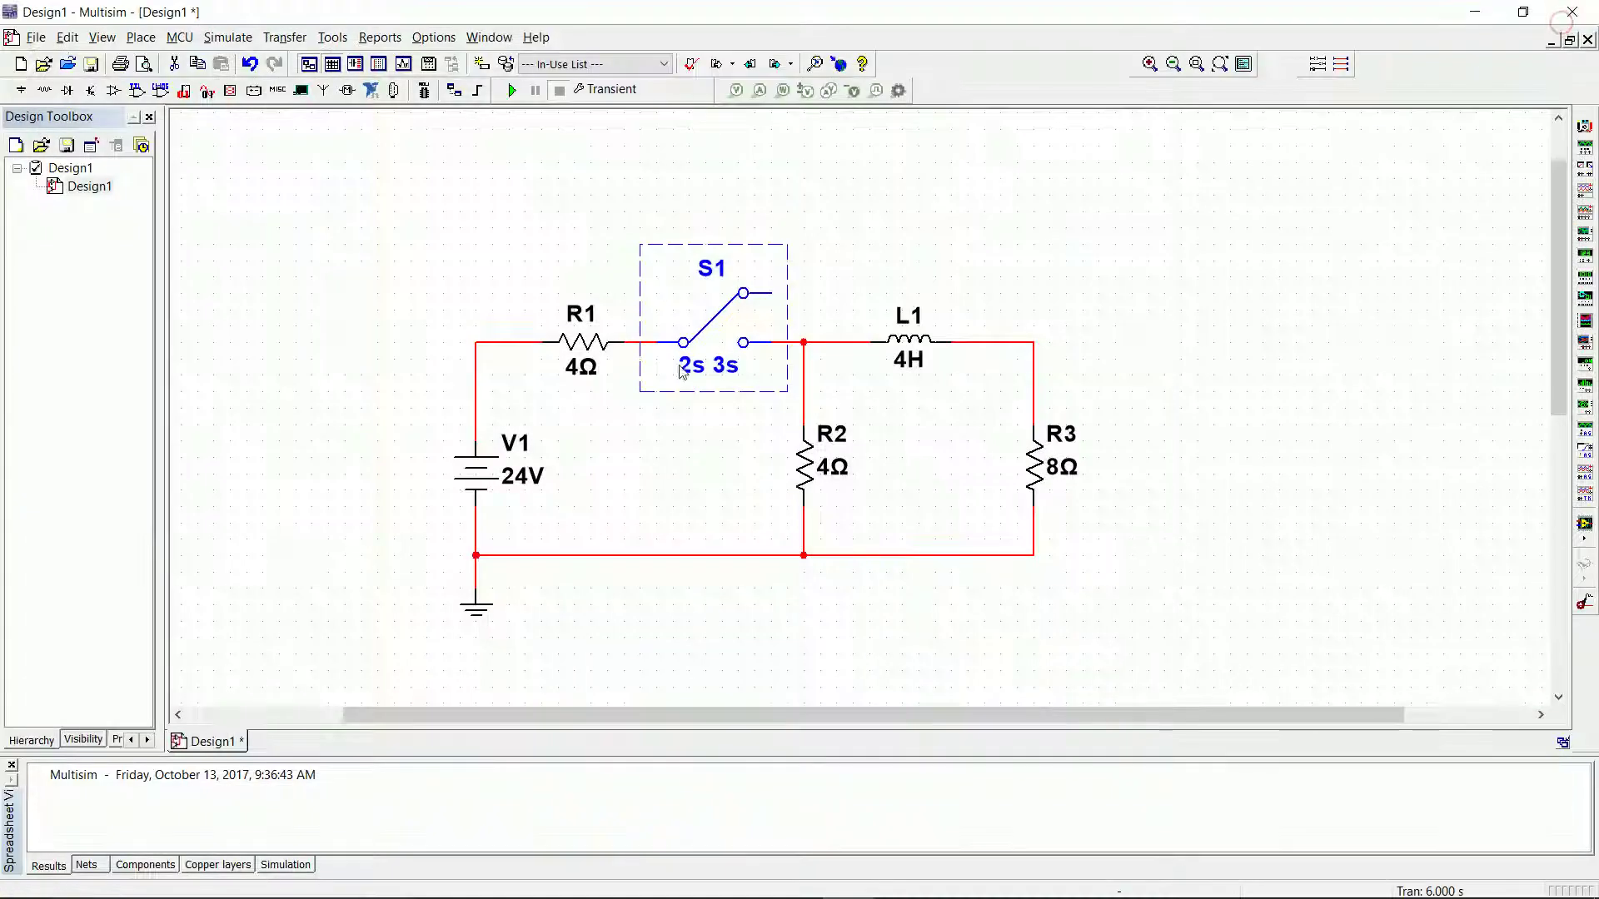
Change S1's Time on to 0 s and rerun the simulation to plot I(L1)
double_click(725, 353)
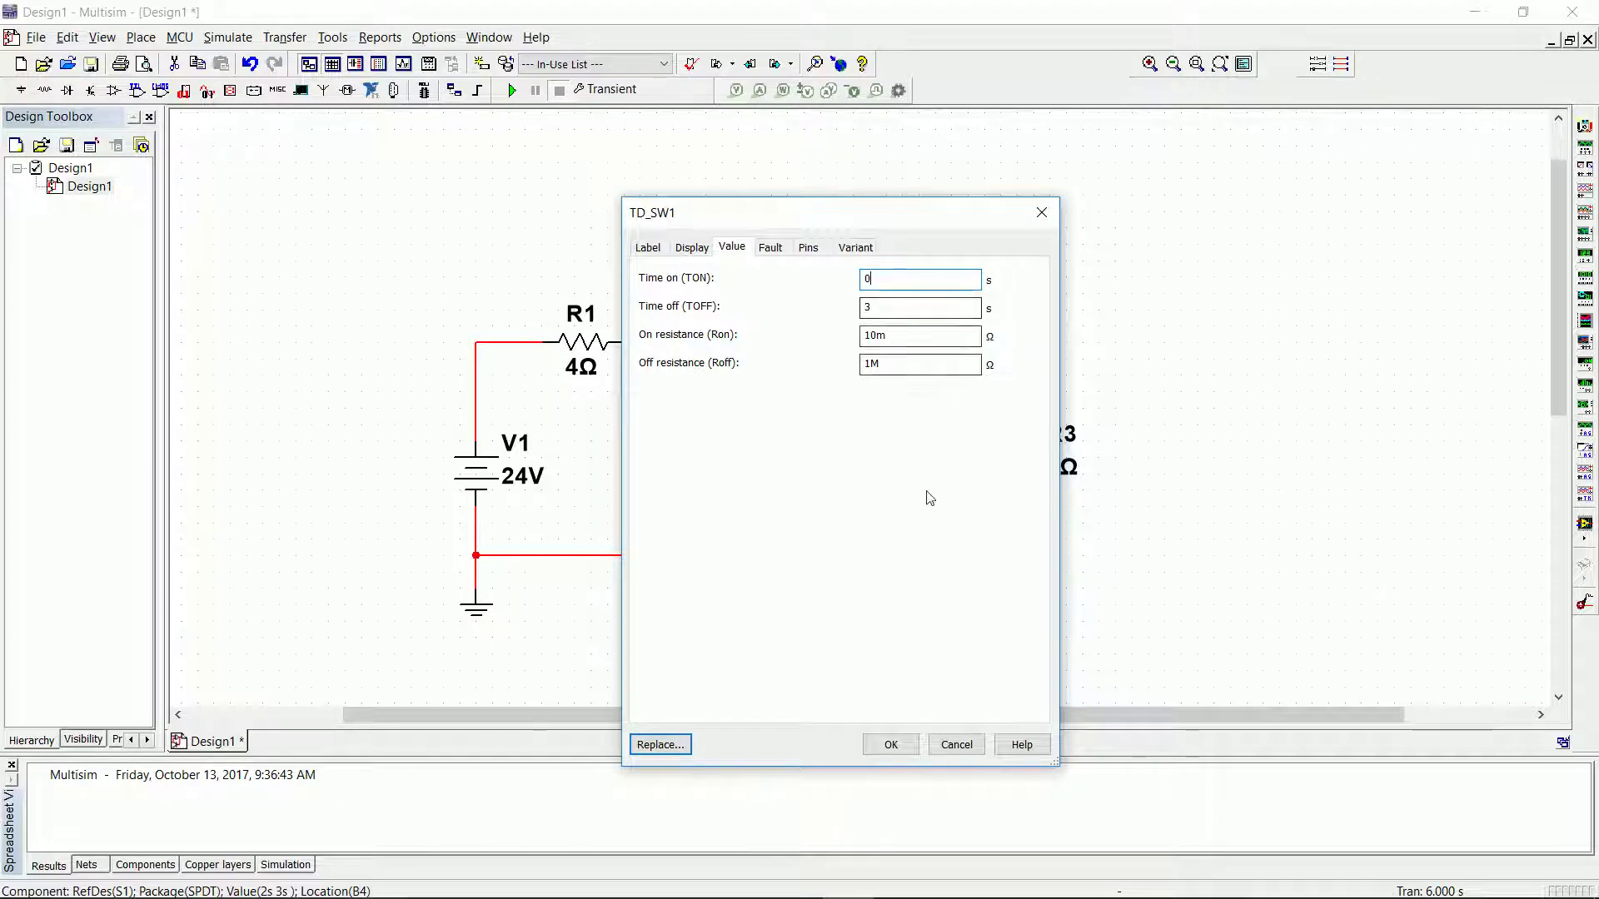
click(906, 744)
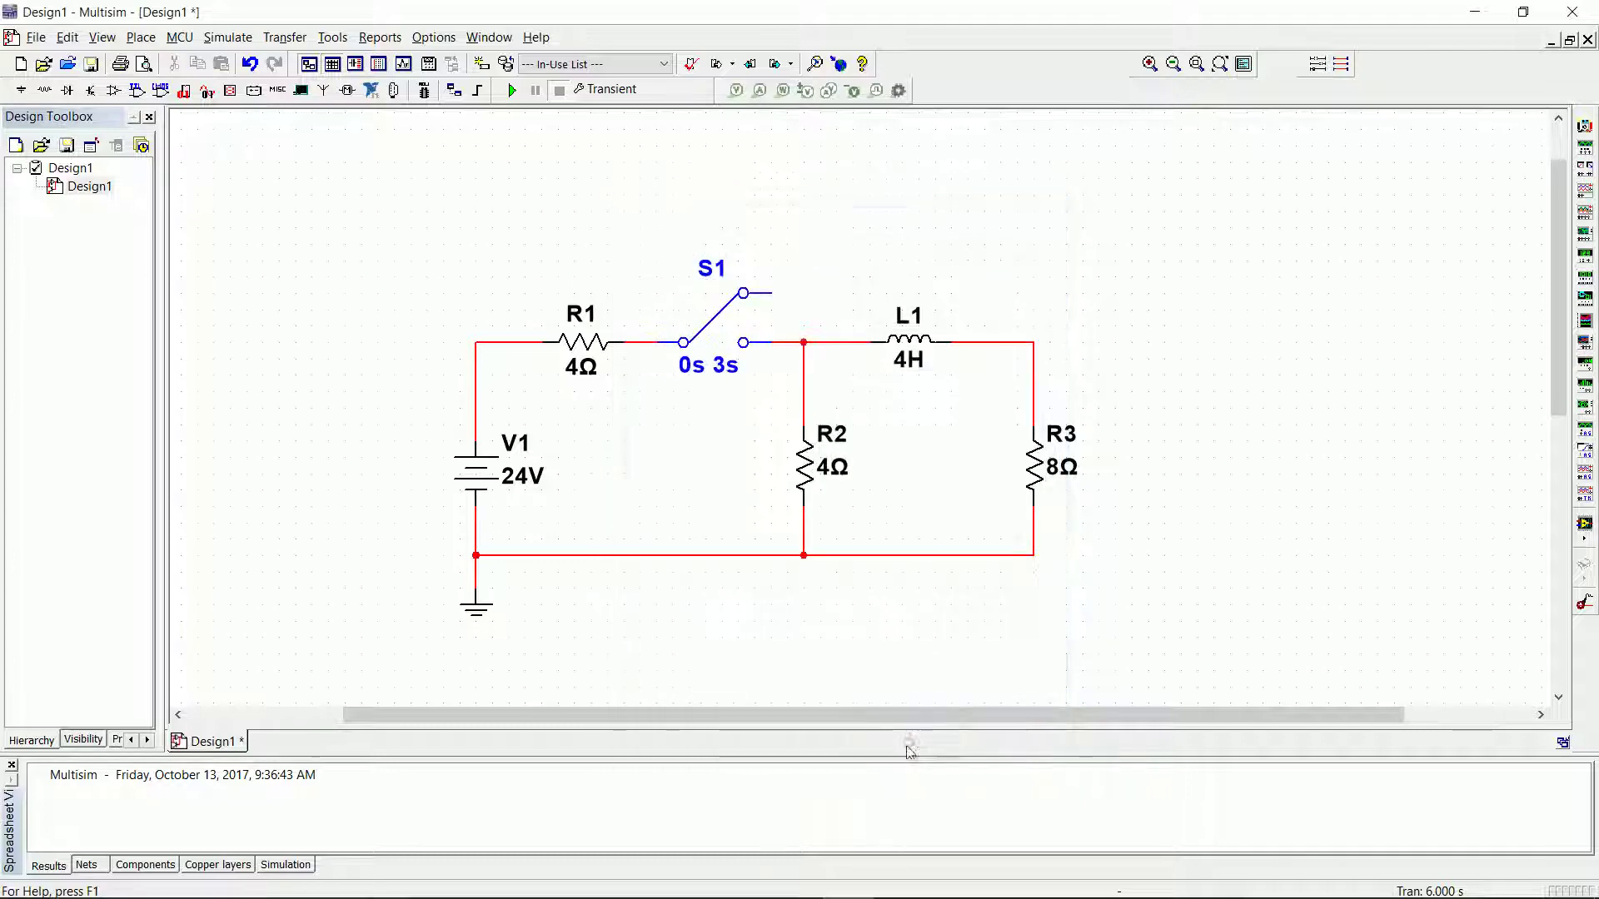
click(513, 90)
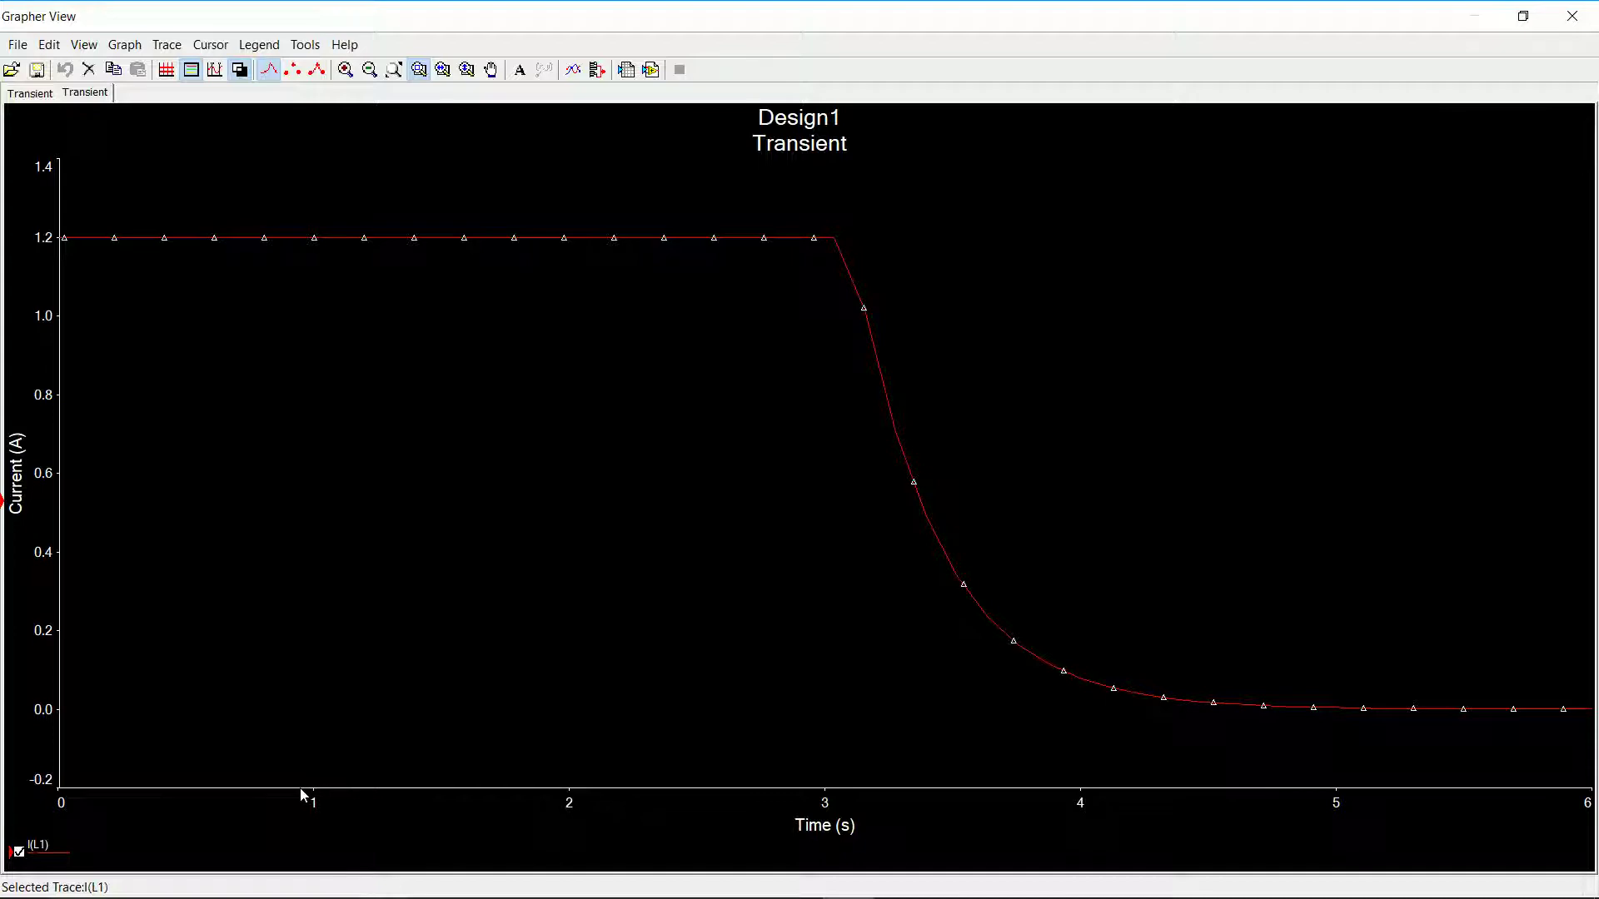
Set switch S1's turn-off time to 1 s
click(1572, 16)
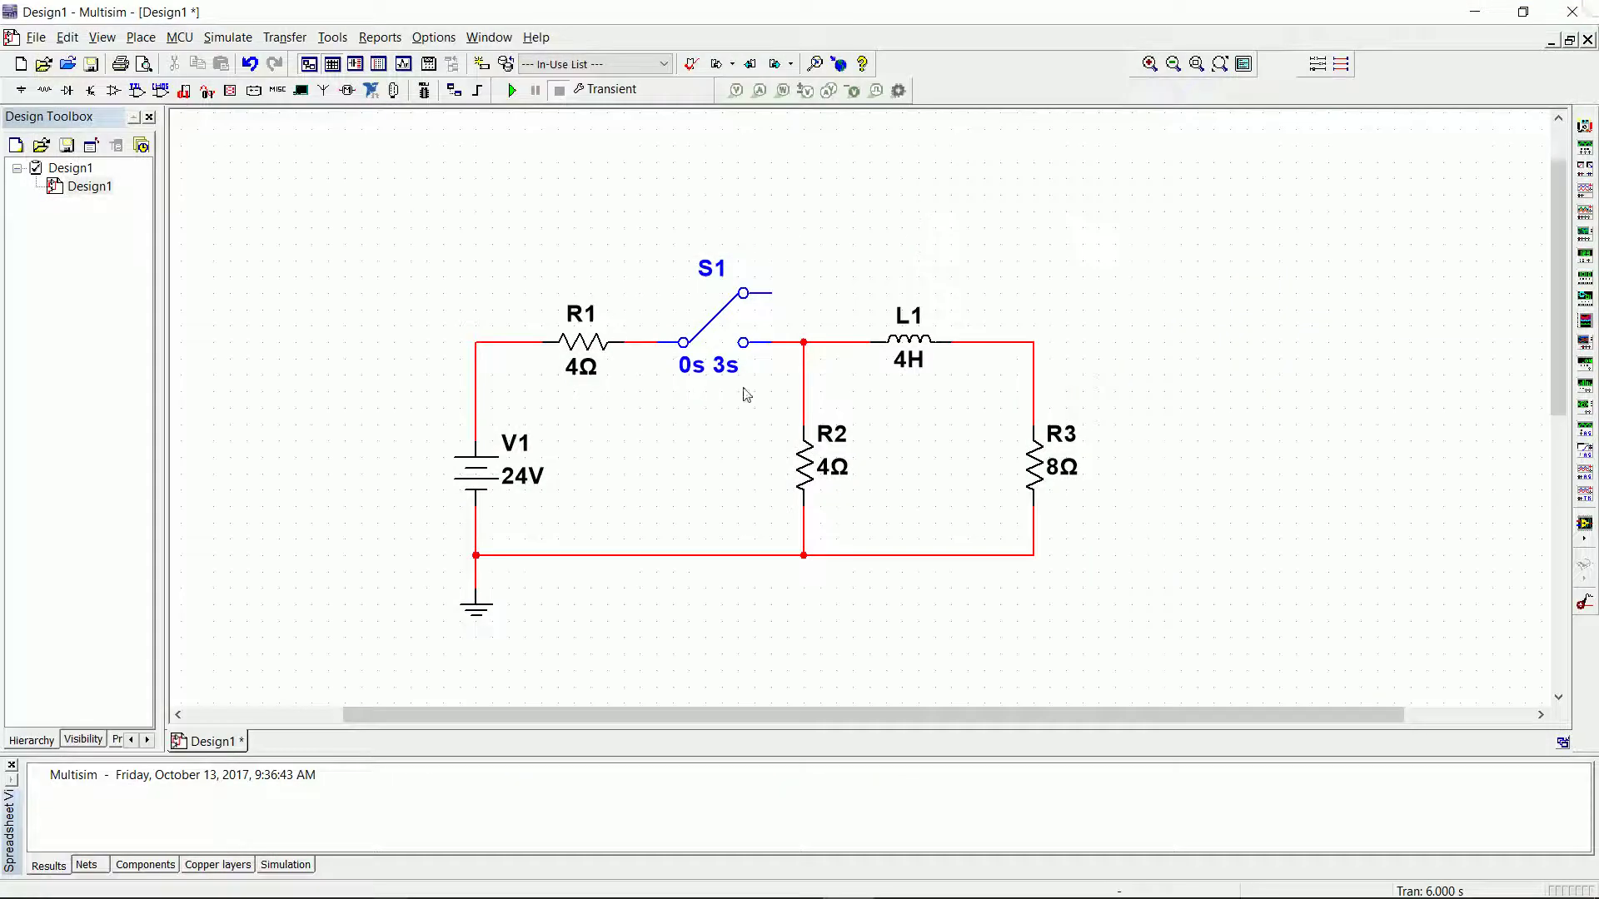
click(737, 360)
double_click(738, 360)
double_click(917, 307)
text(1)
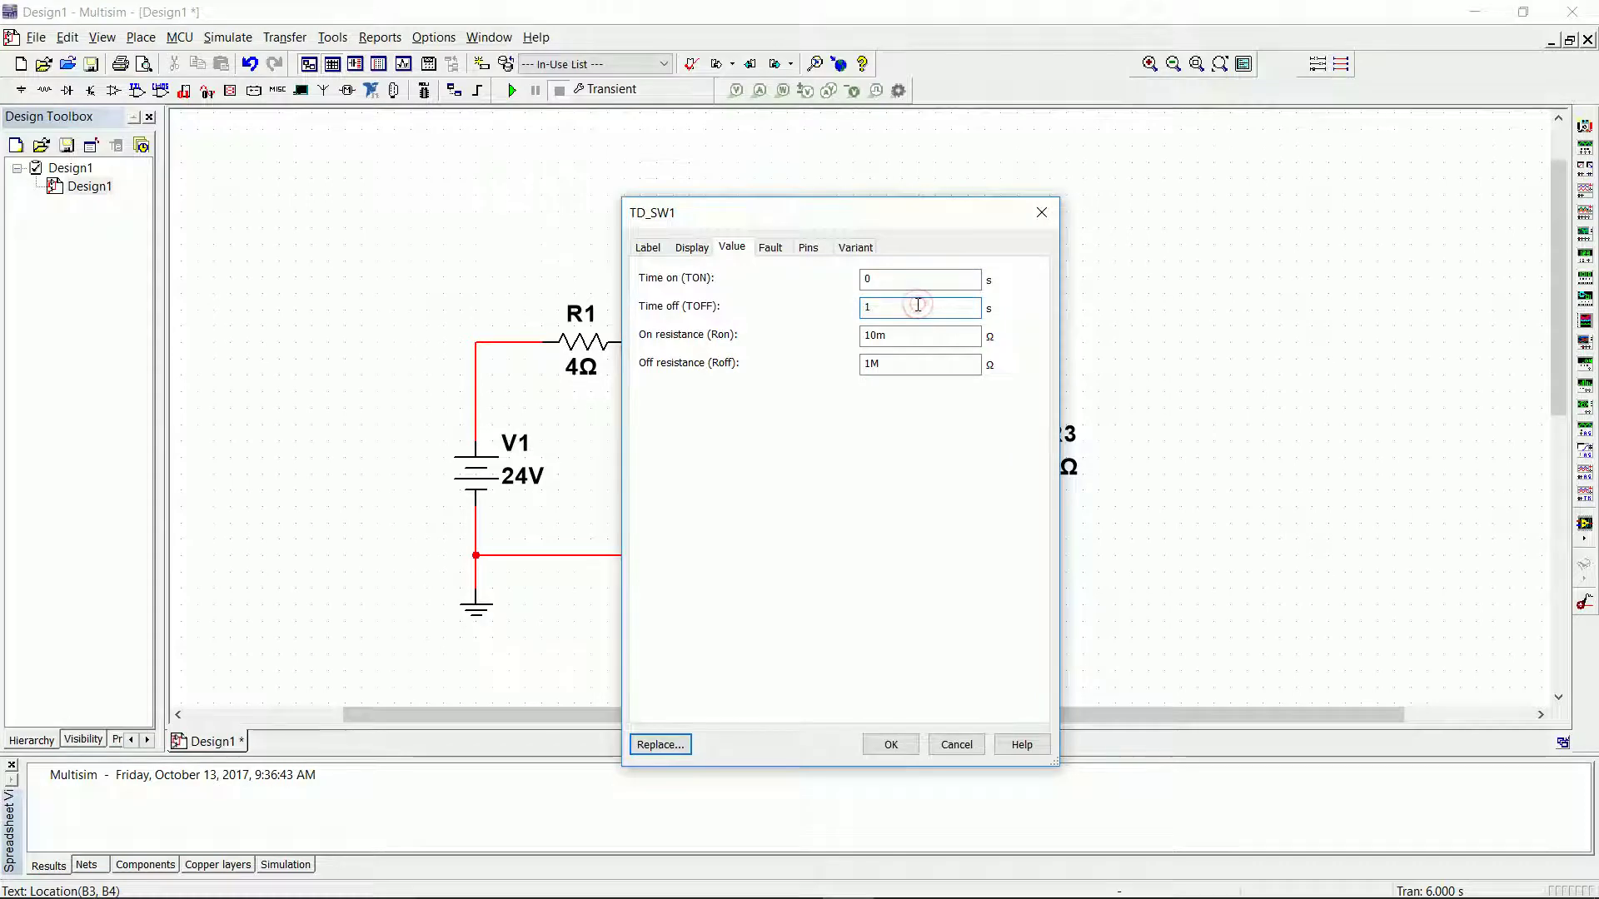
click(888, 745)
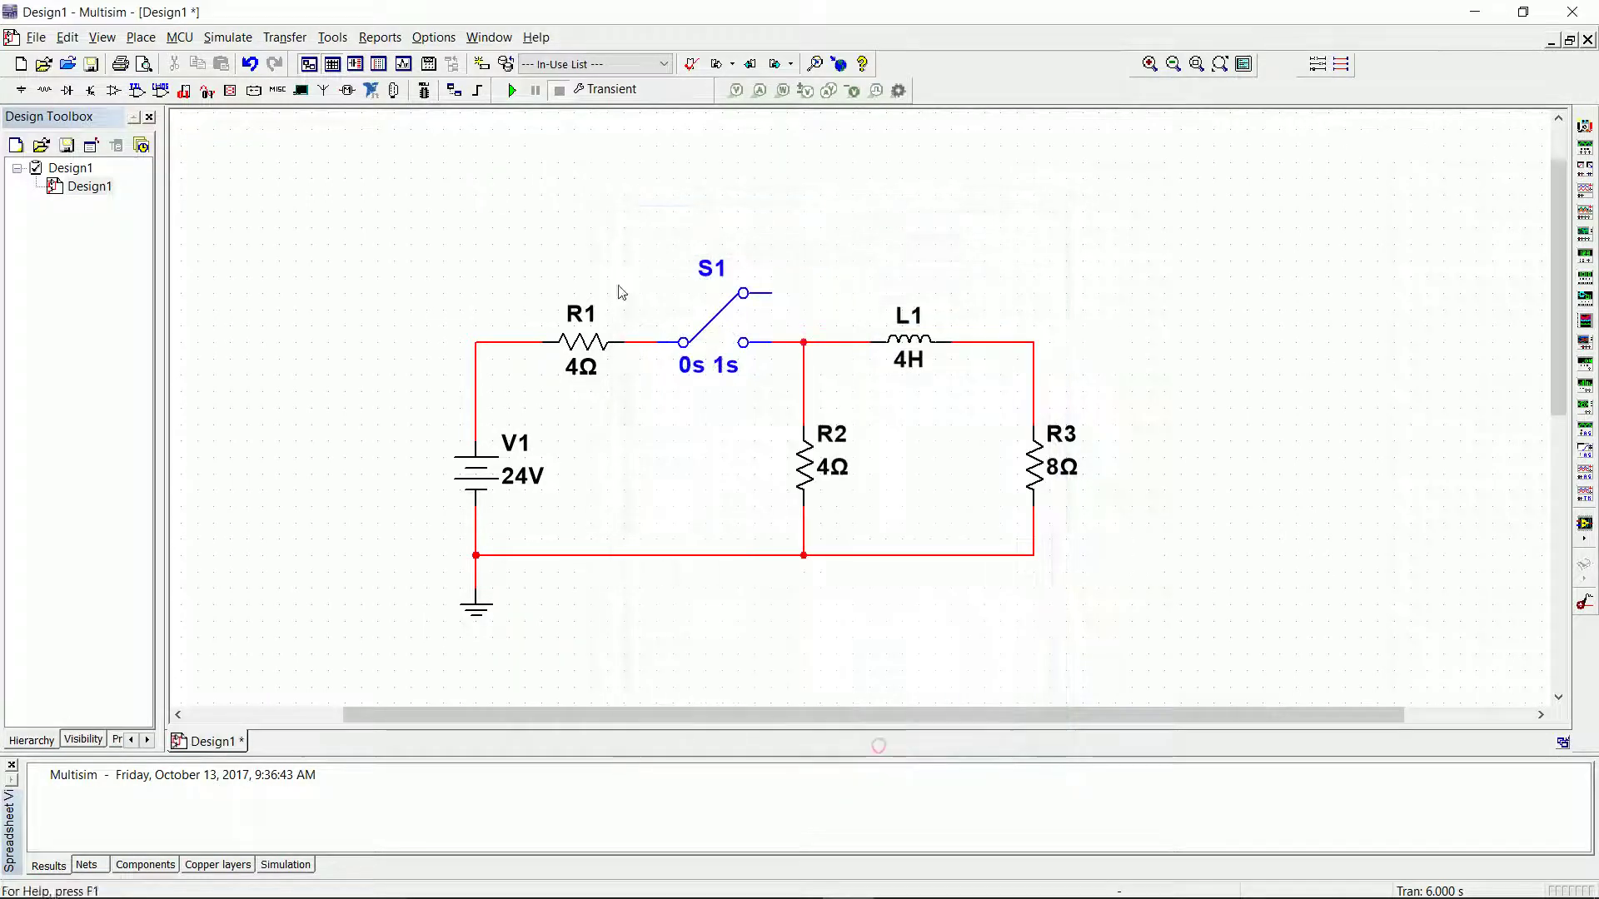
Run the transient analysis with a 4 s end time and review the plot
click(624, 90)
double_click(776, 320)
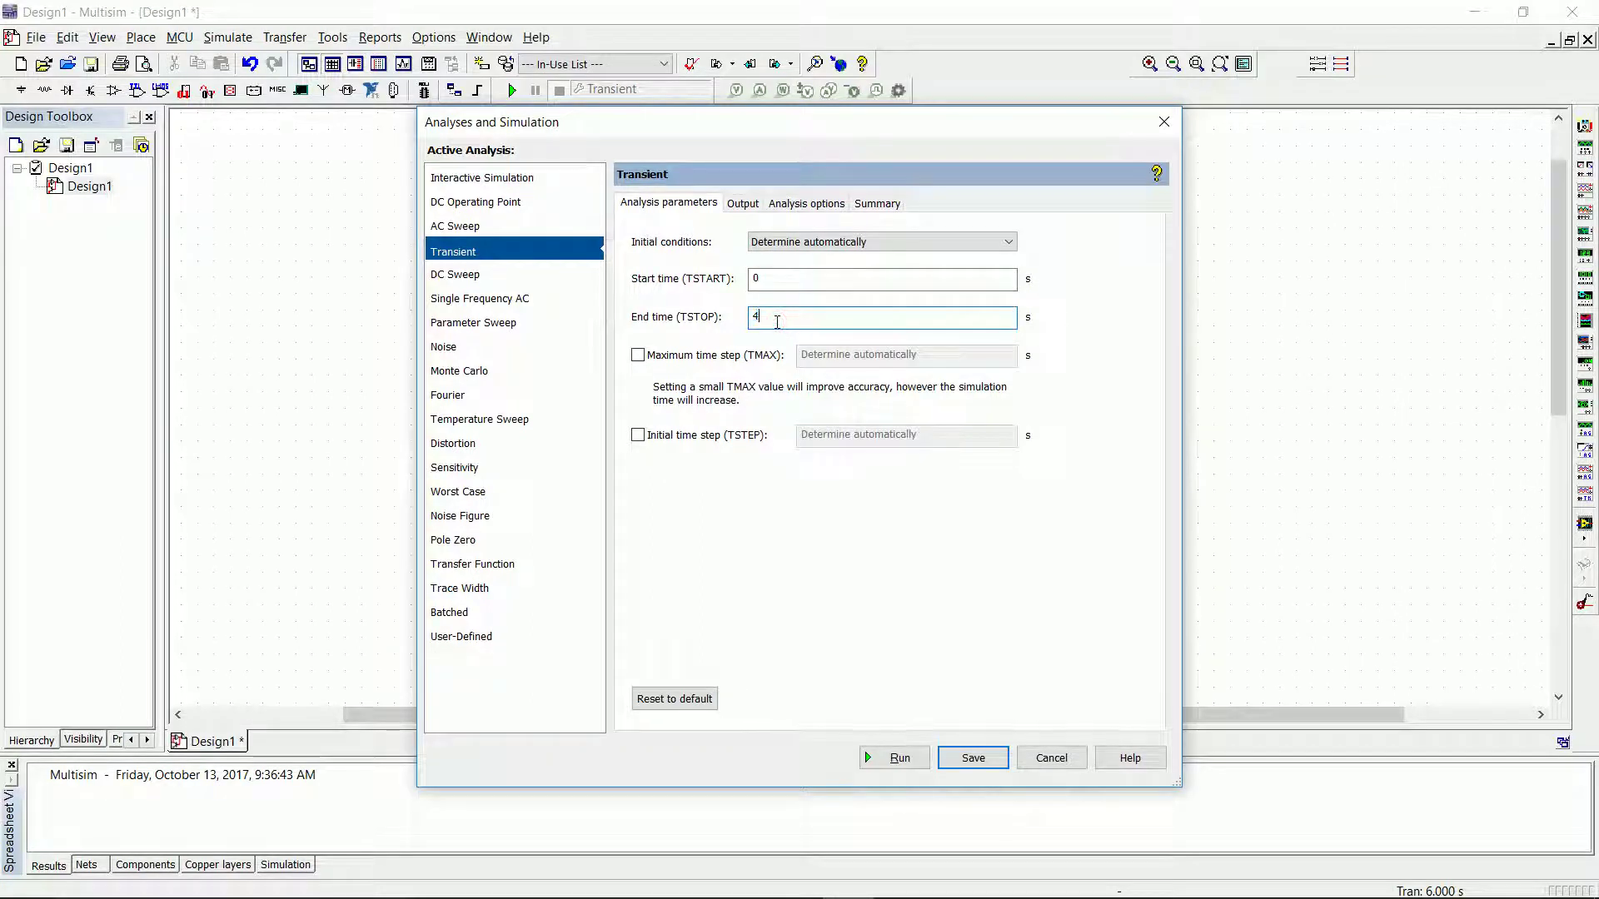
click(898, 758)
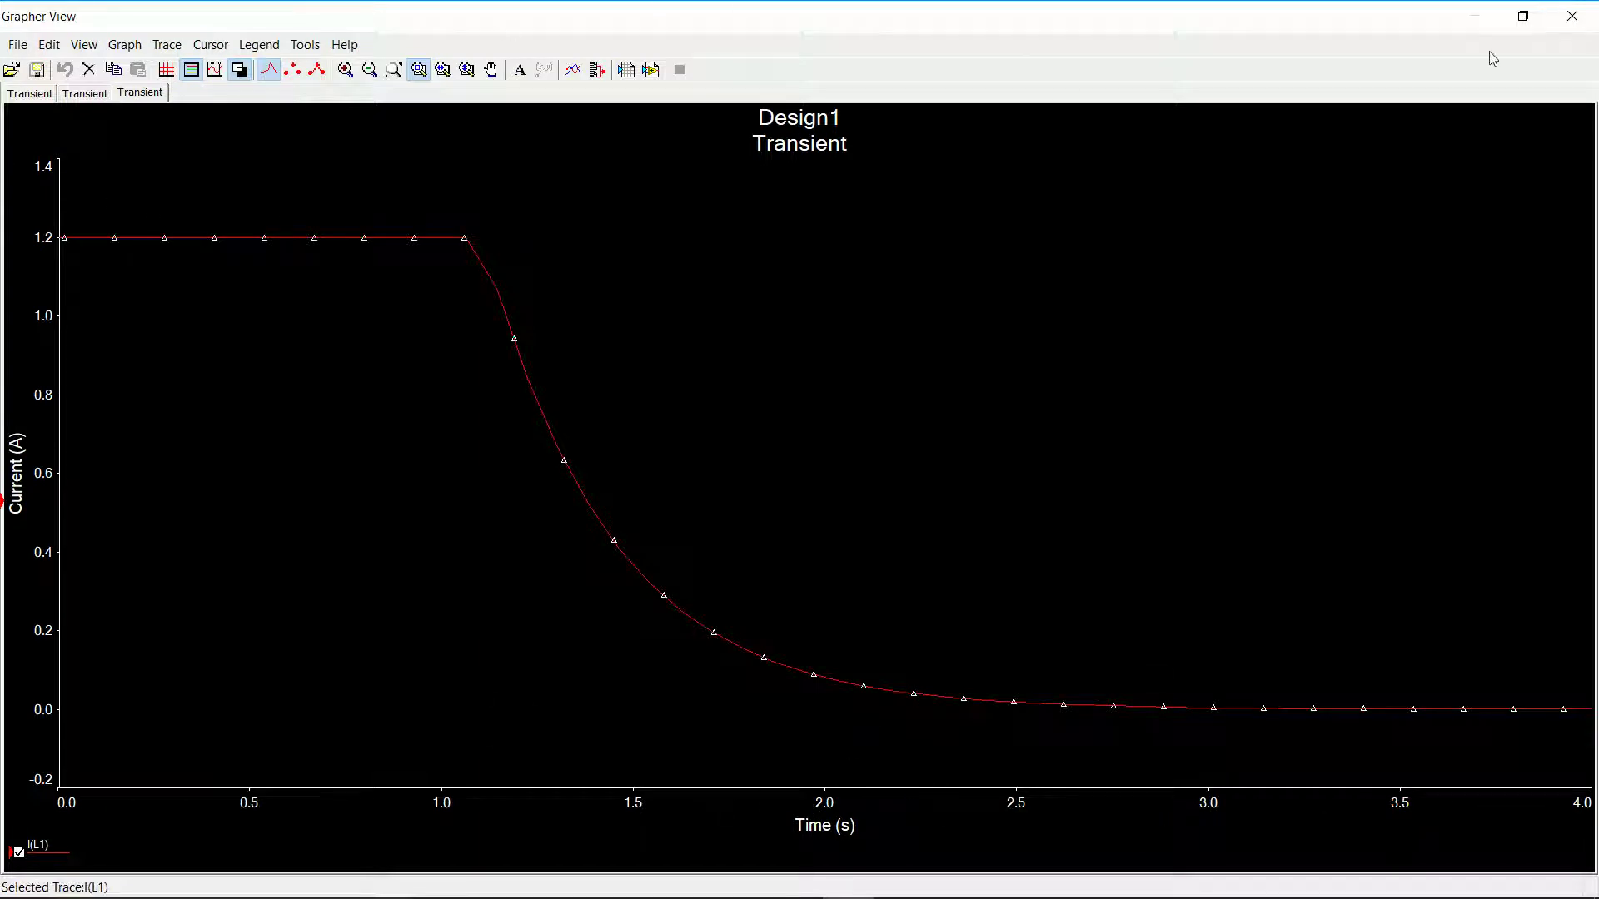
click(1572, 16)
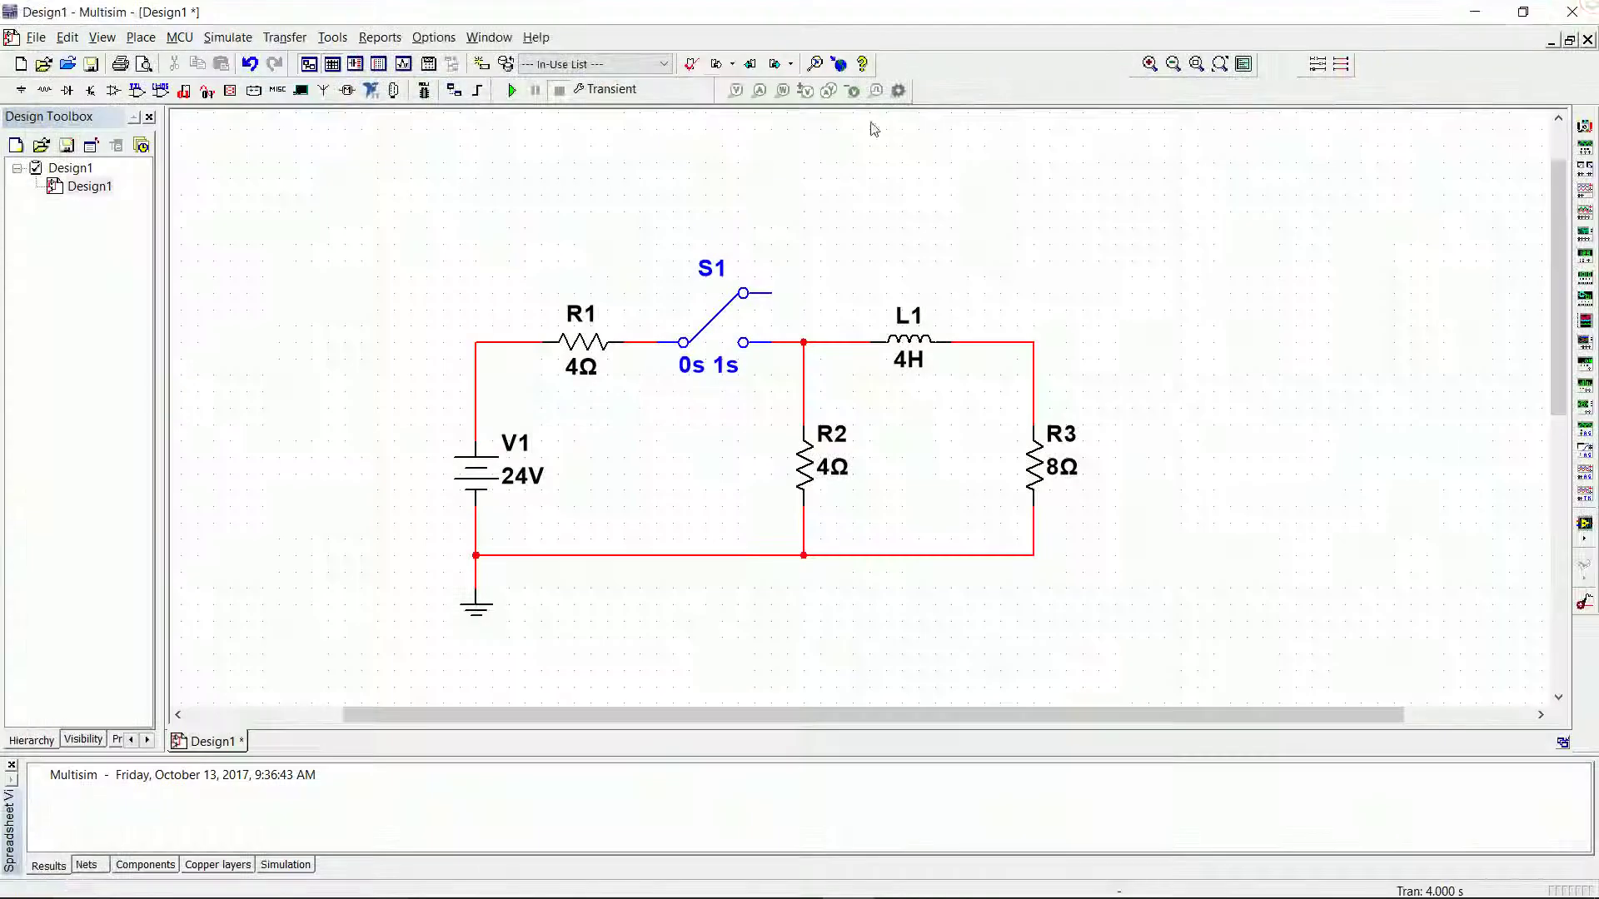
Change the transient end time to 3 s and rerun the simulation
click(651, 92)
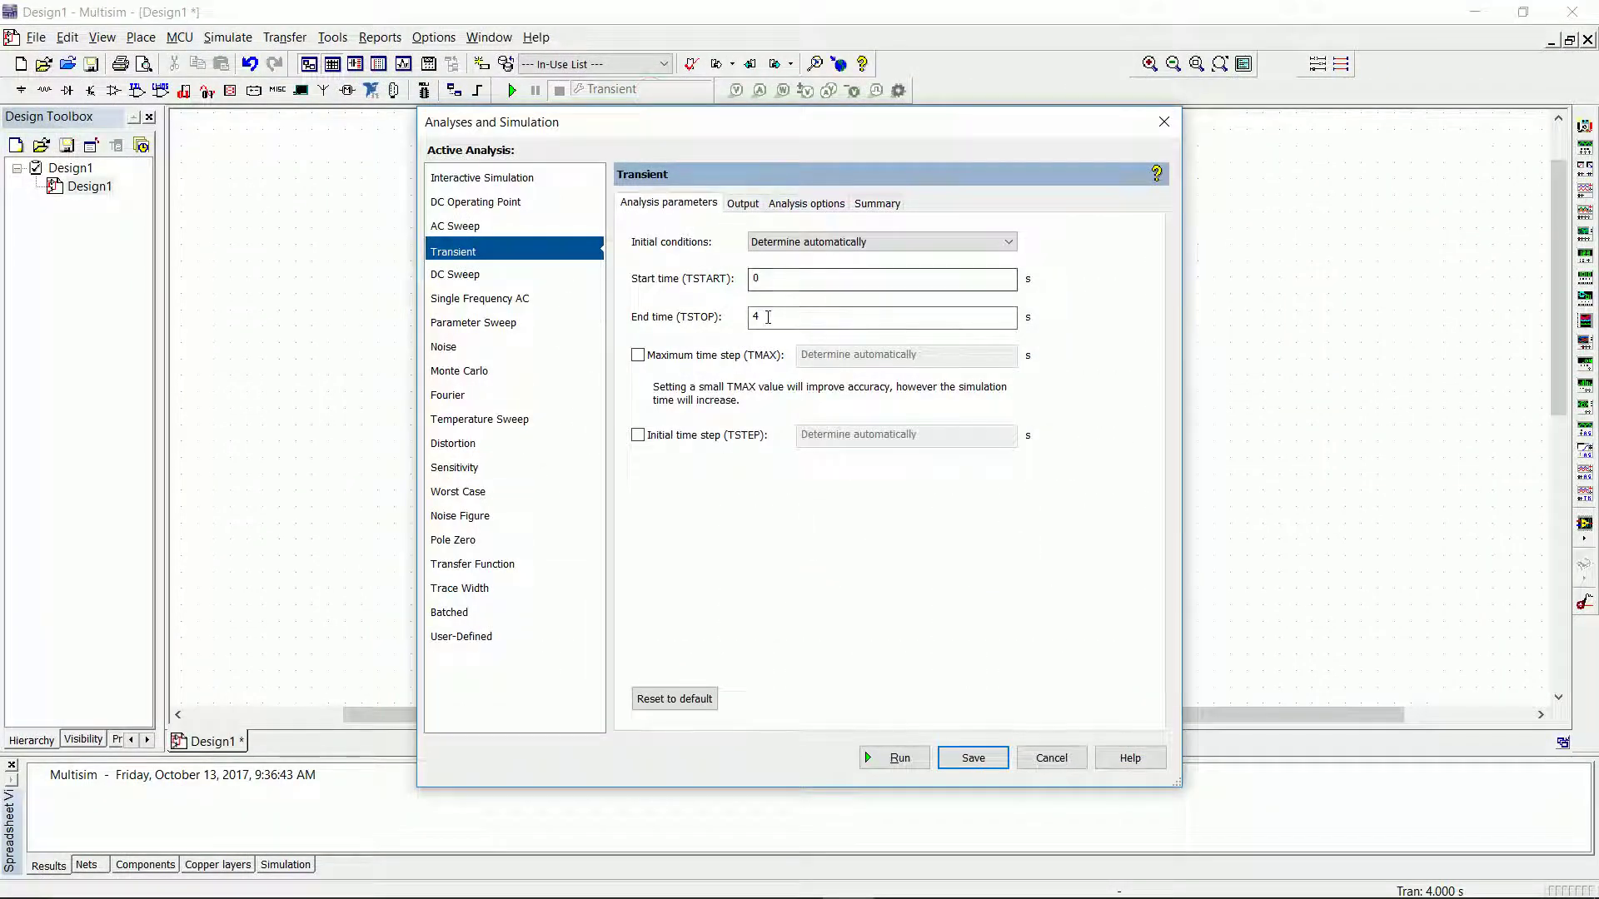
double_click(765, 318)
text(3)
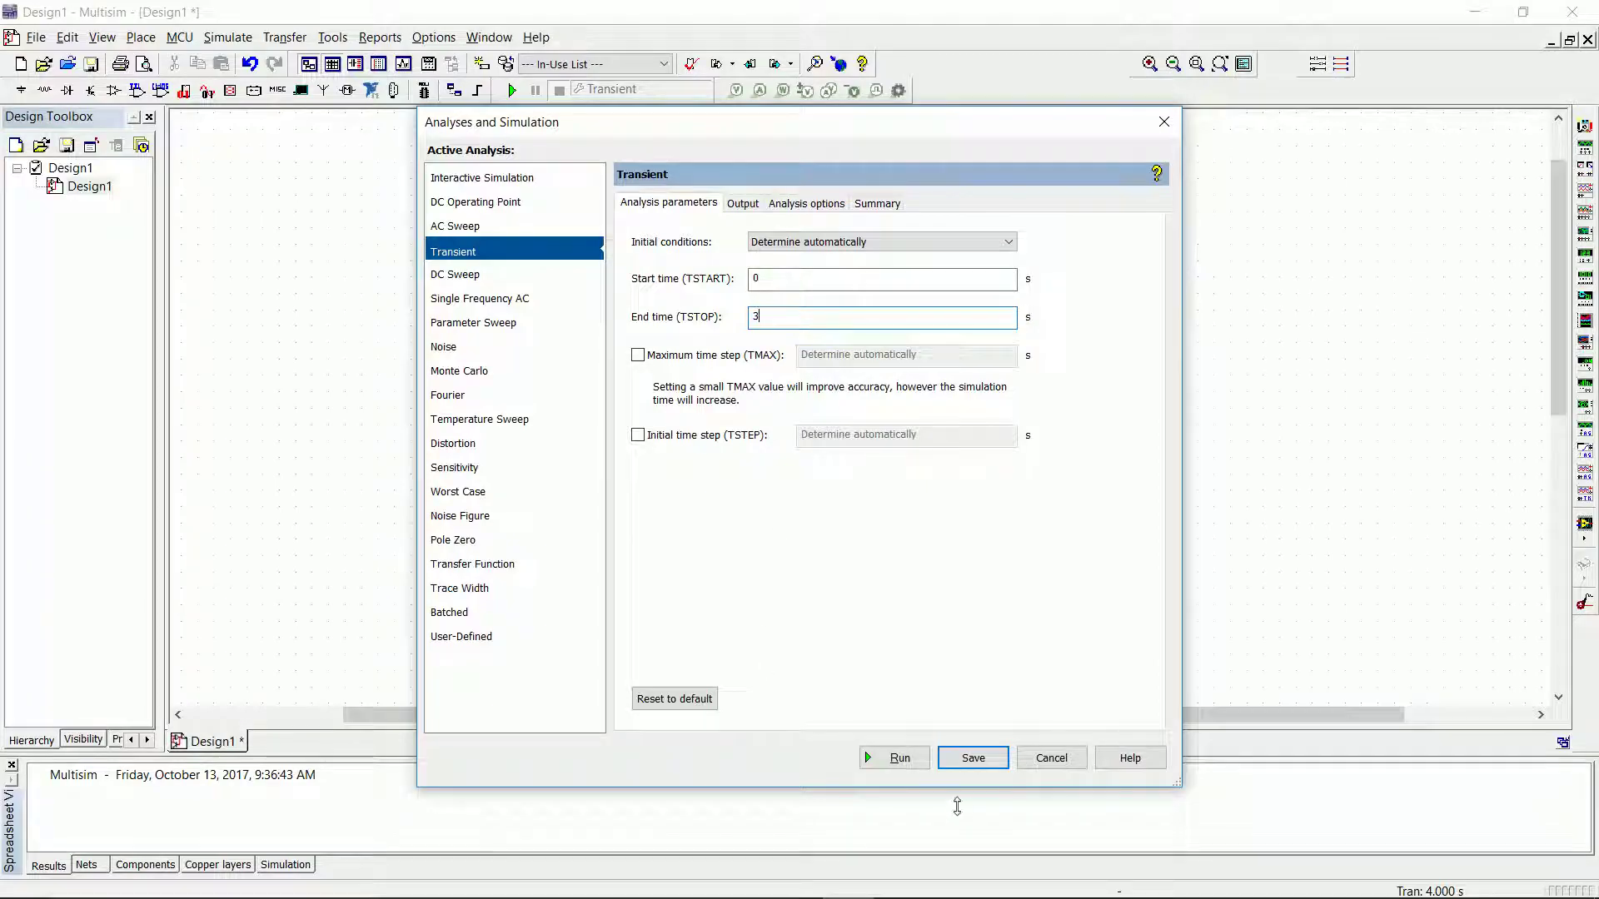
click(900, 758)
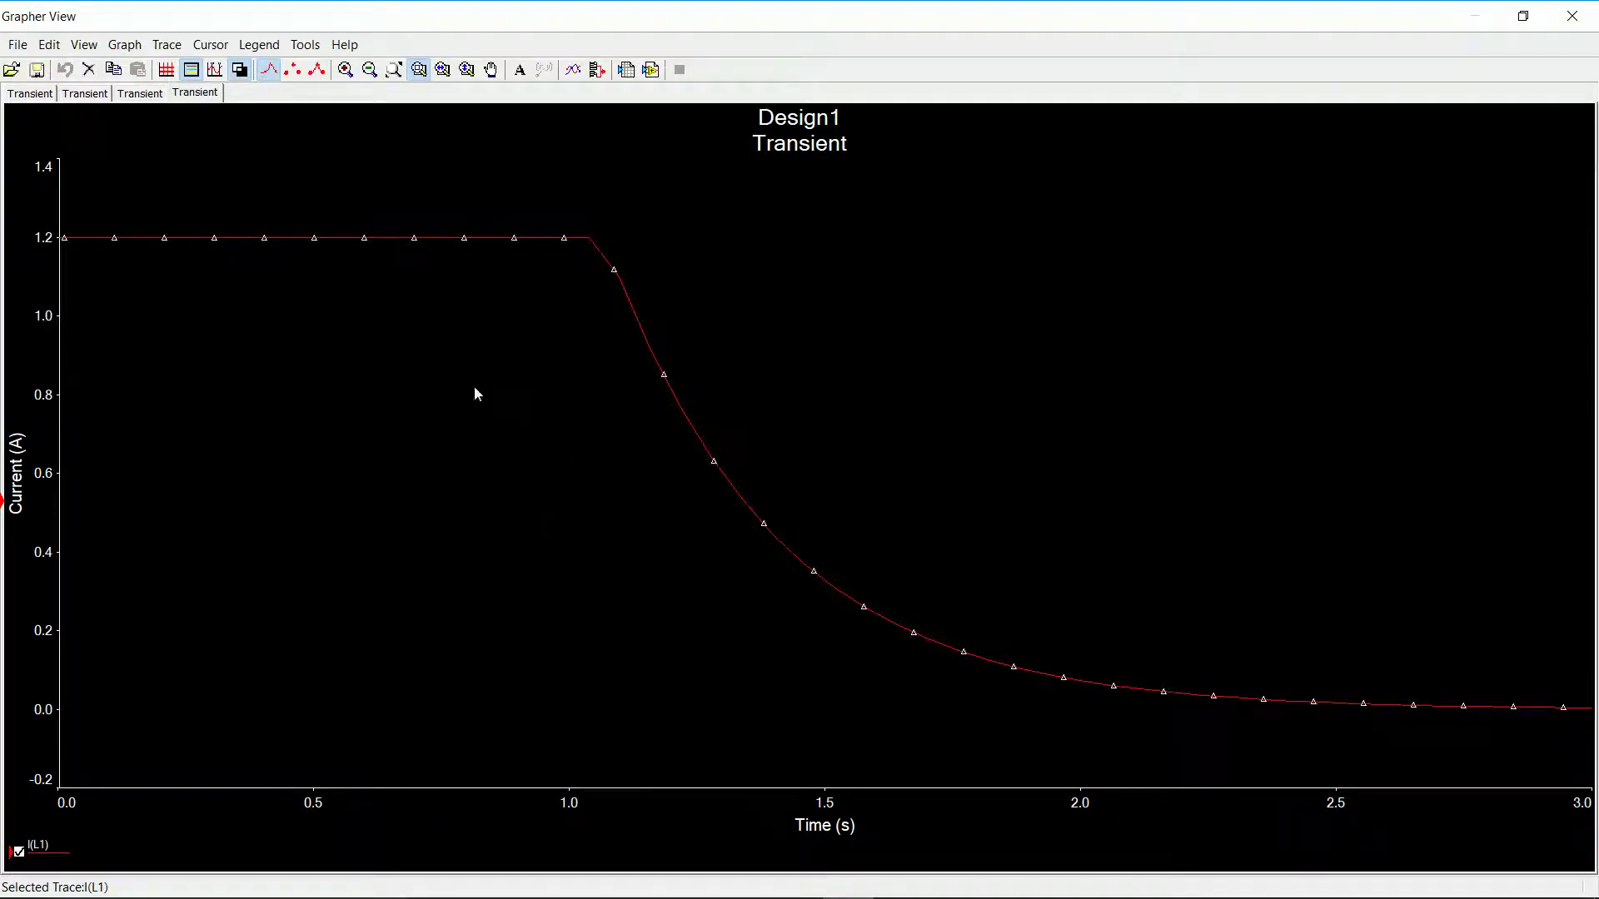
Turn on grid lines and measurement cursors, moving the cursor readout clear of the curve
click(166, 69)
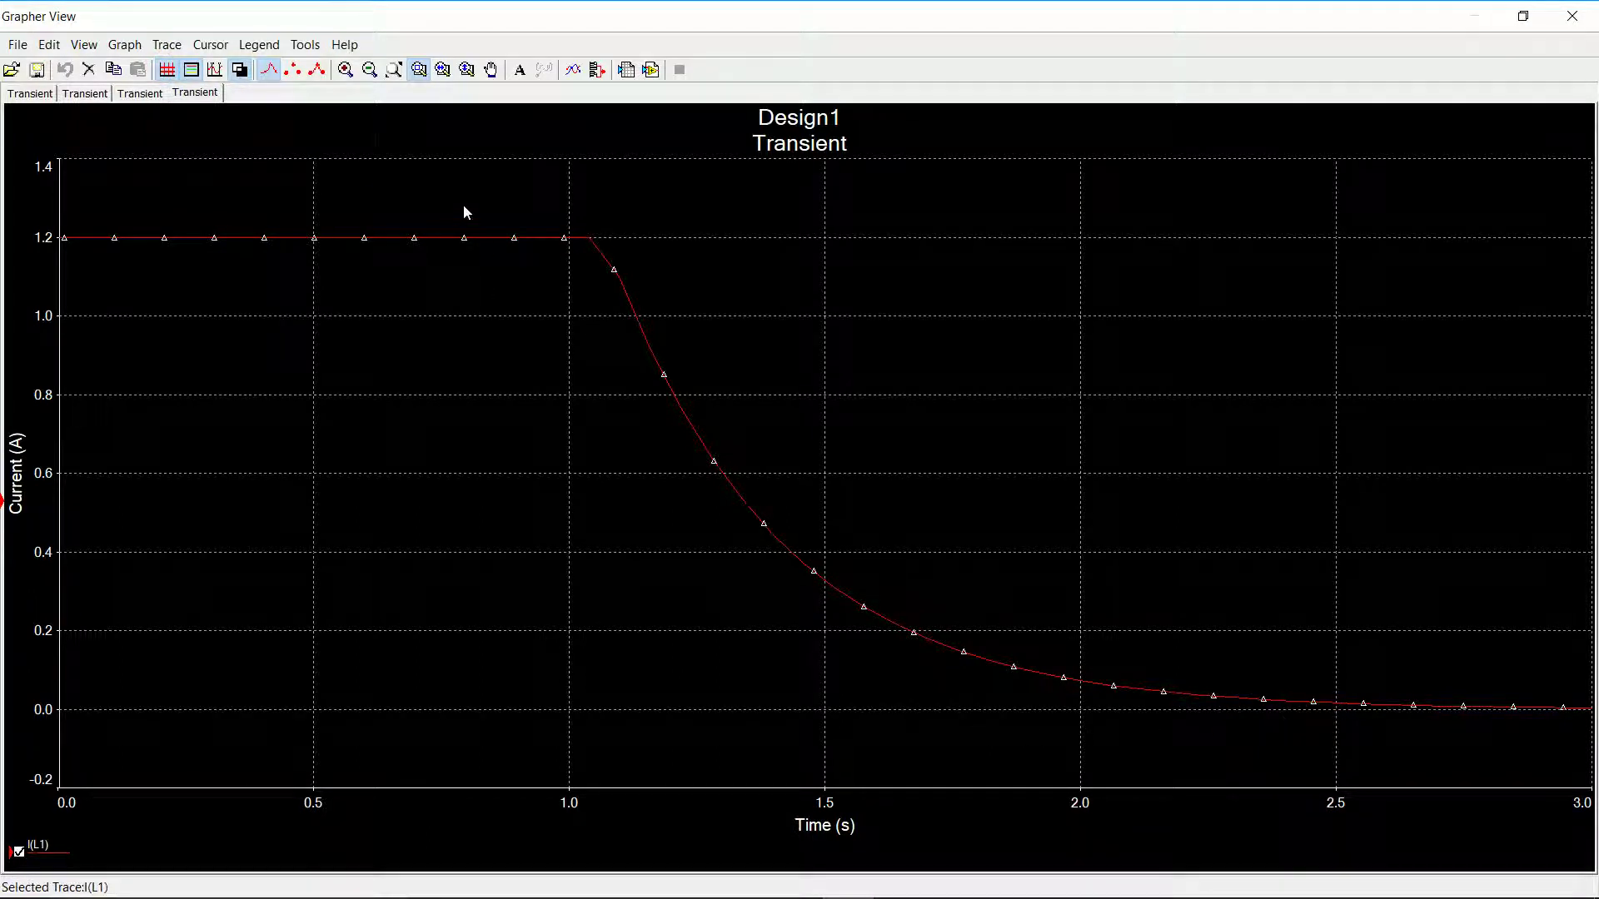
click(215, 69)
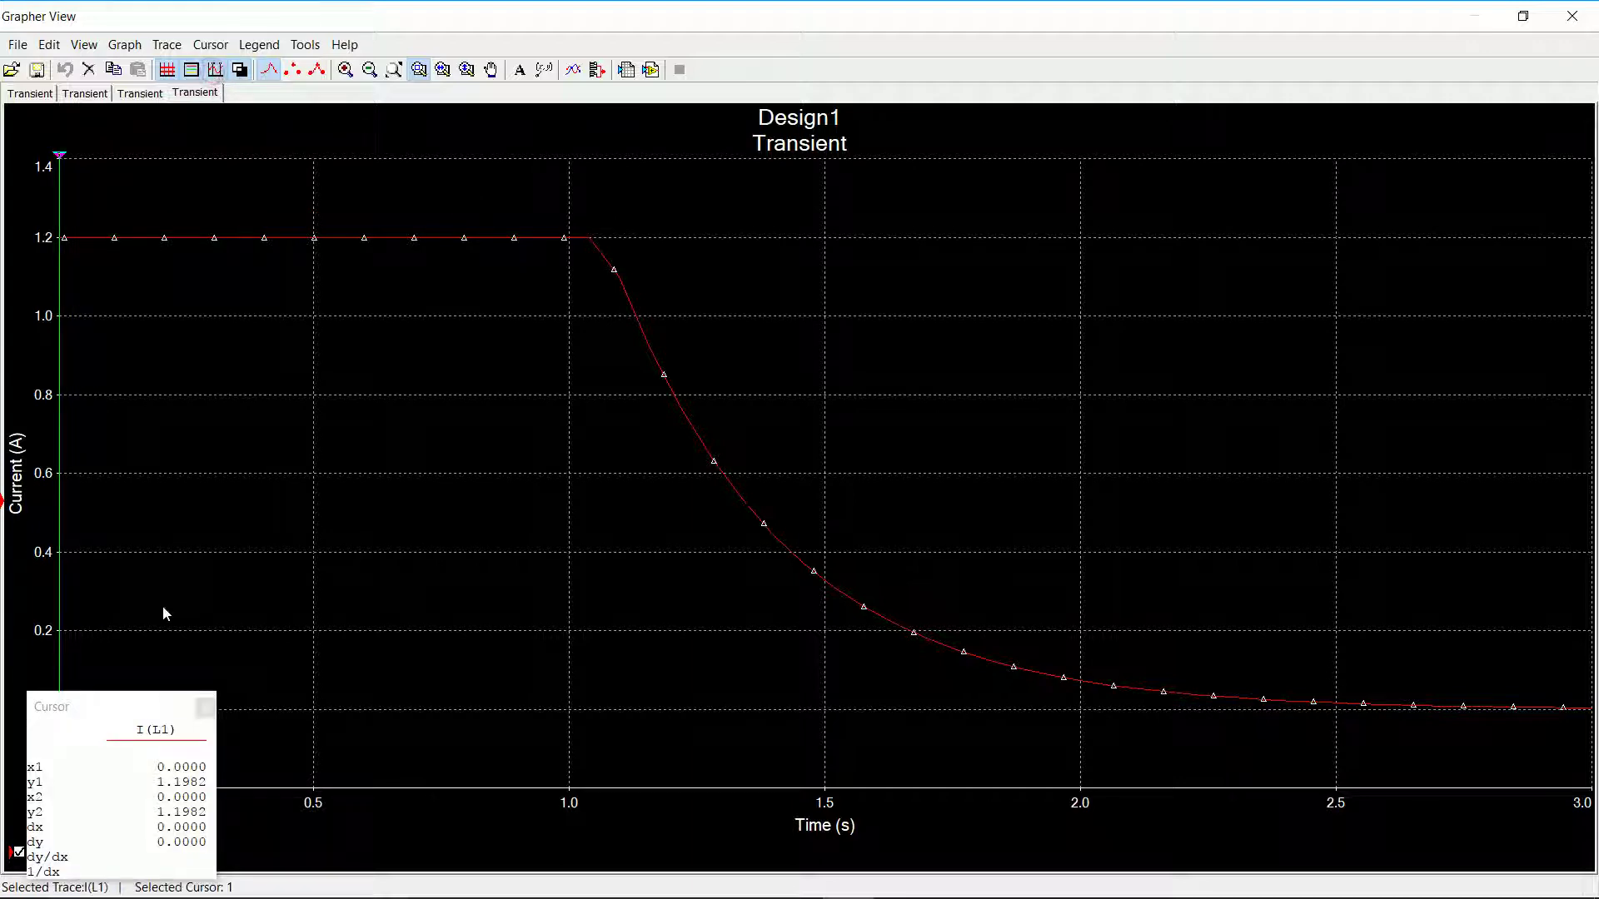
drag(148, 704, 1272, 236)
Place cursor 2 near 0.1 s and cursor 1 at the 1 s switch-off, reading about 1.198 A
mouse_move(59, 171)
mouse_down()
mouse_move(161, 162)
mouse_move(43, 172)
mouse_up()
drag(164, 161, 375, 162)
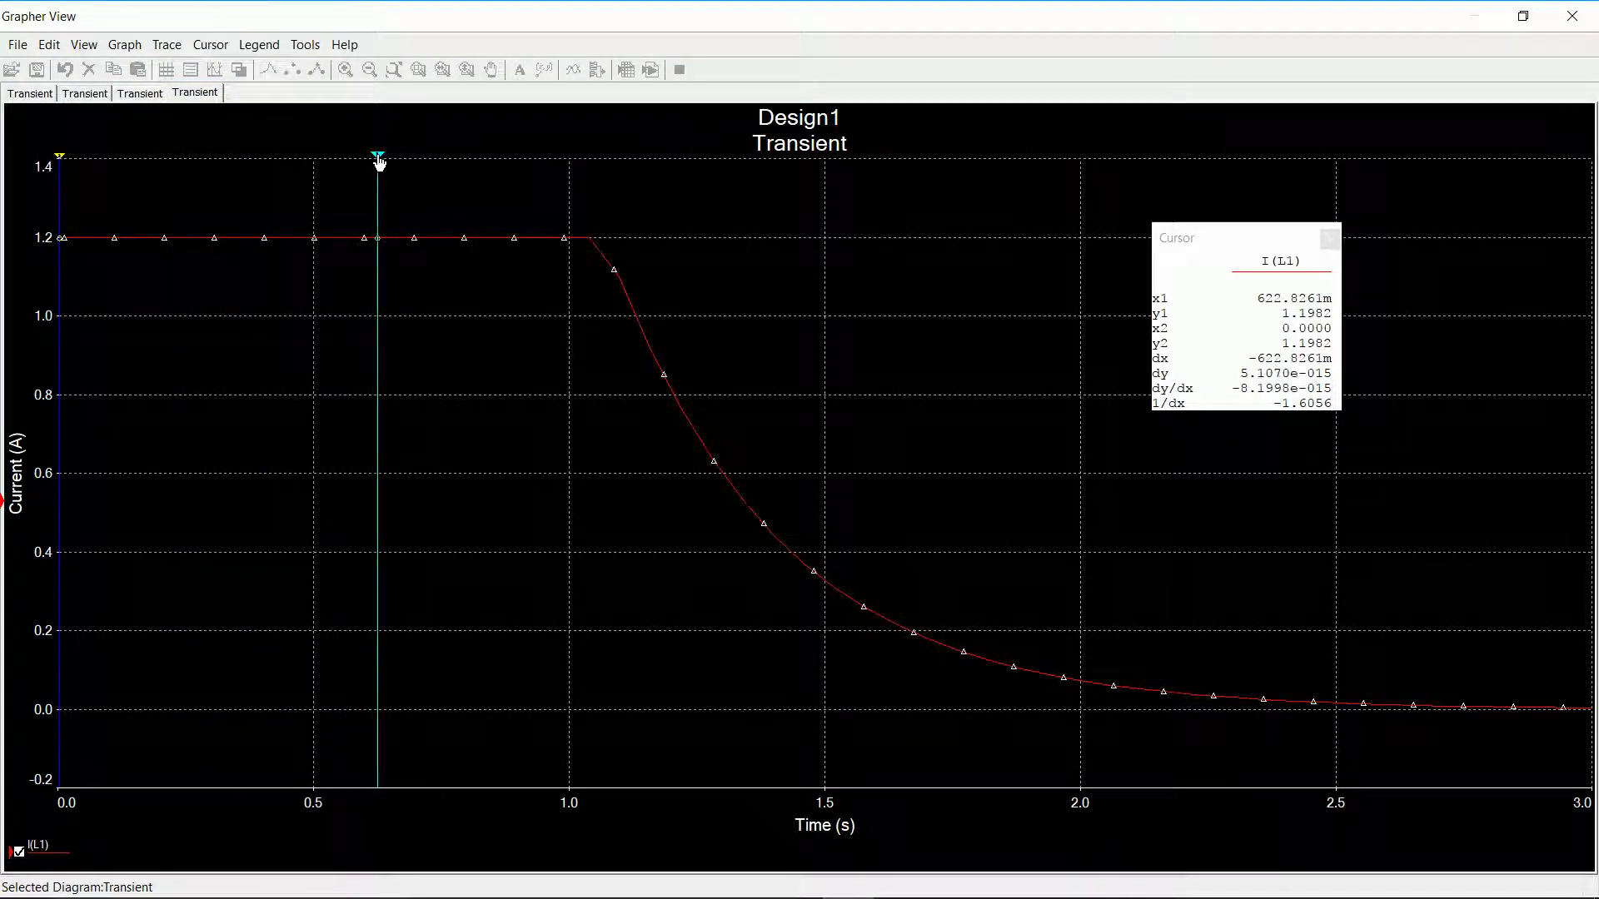
drag(379, 162, 570, 173)
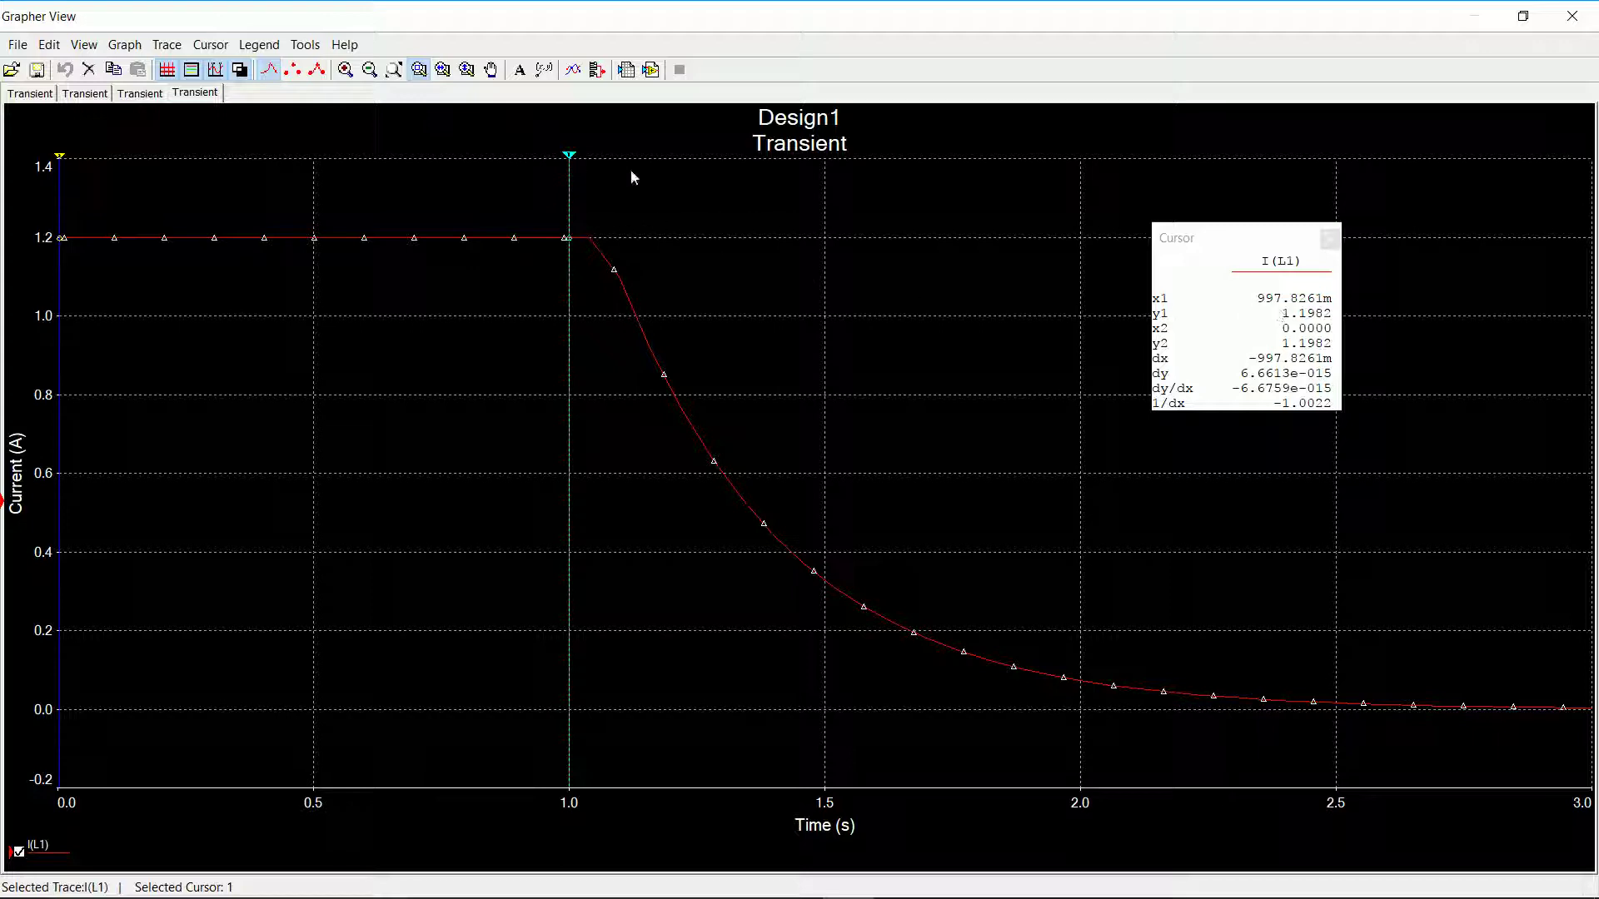
key(Tab)
mouse_move(569, 158)
mouse_down()
mouse_move(691, 178)
mouse_move(567, 179)
mouse_up()
Check the worked solution's 1.2 A and 1.2e^-3t A result in Acrobat, then reopen the I(L1) plot in Multisim
click(899, 879)
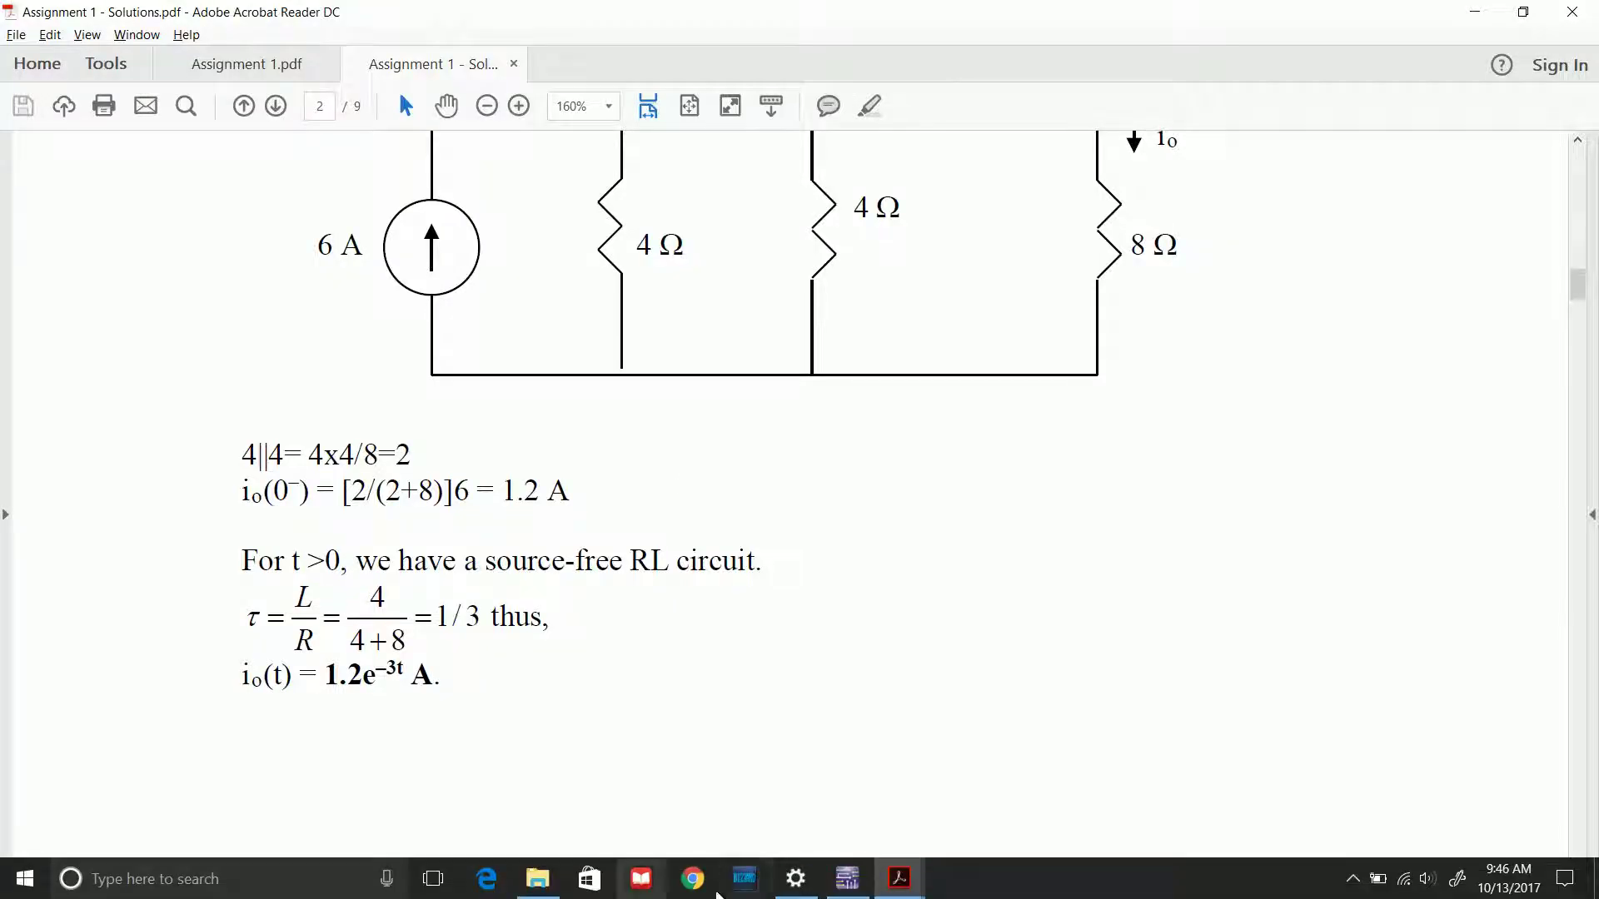
click(846, 878)
click(1572, 12)
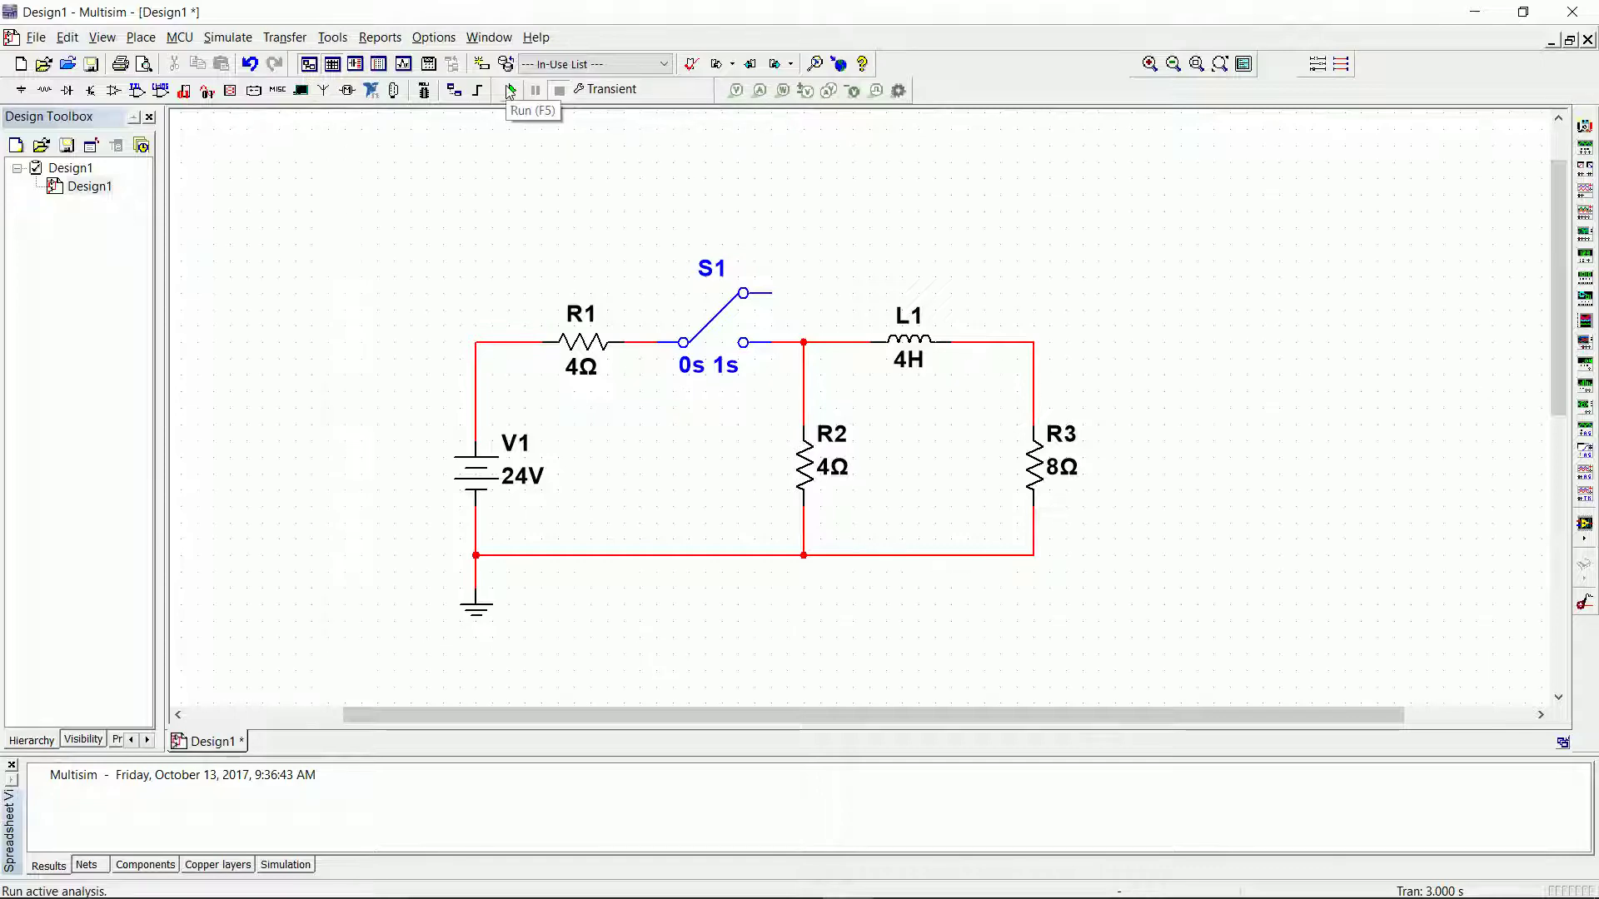
click(402, 65)
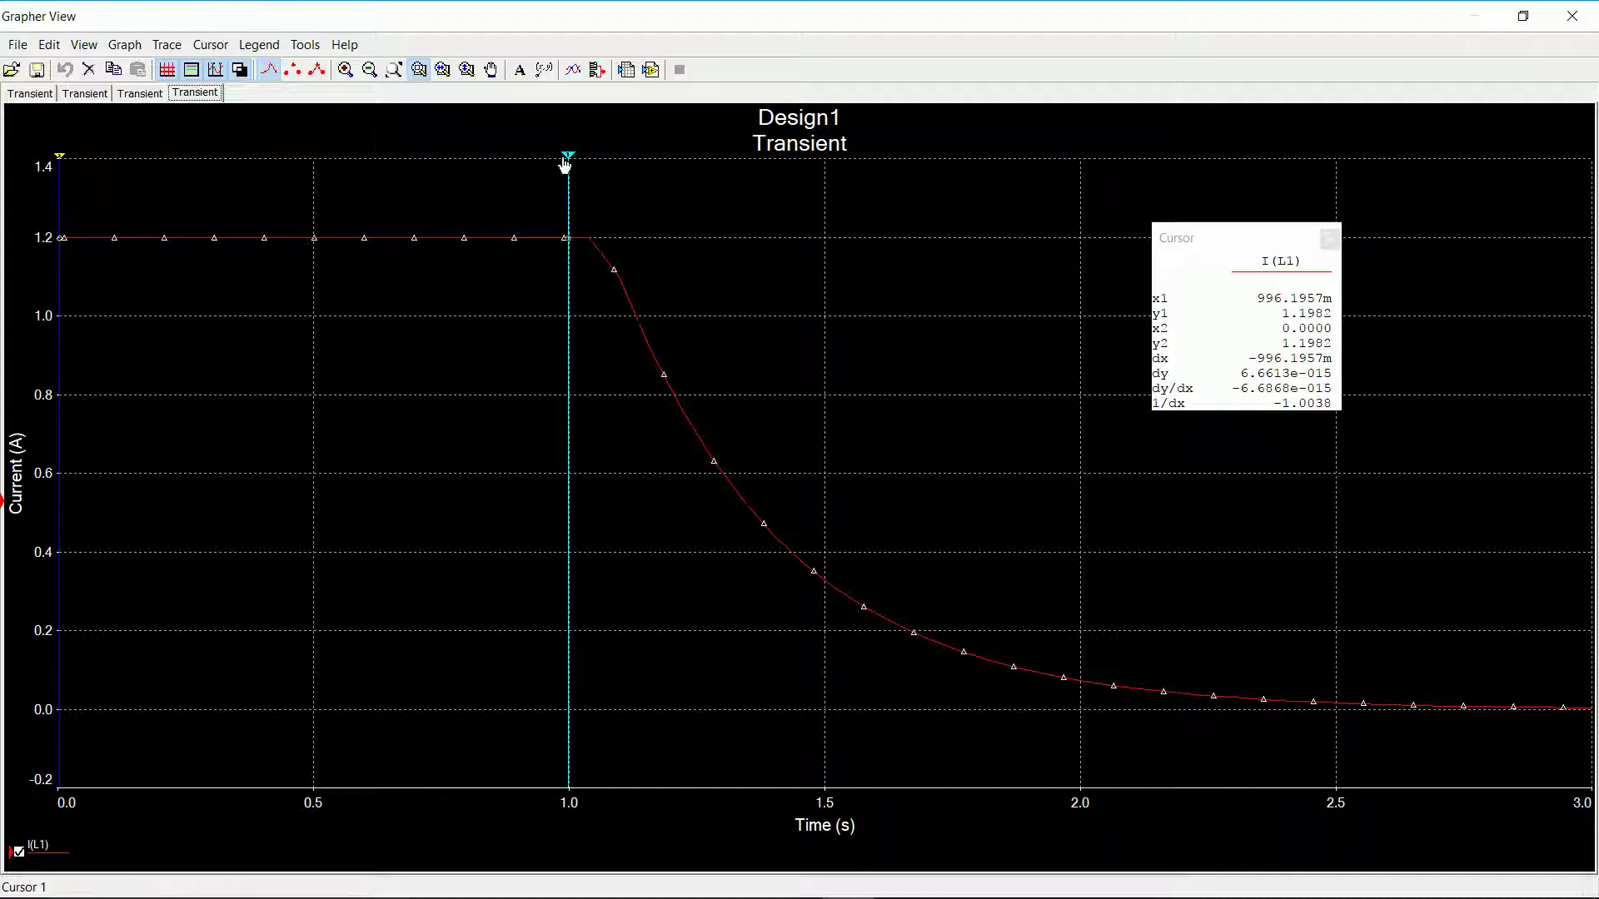
Move cursor 1 to 1.3321 s, reading 542.37 mA, and copy the graph to the clipboard
drag(564, 165, 742, 172)
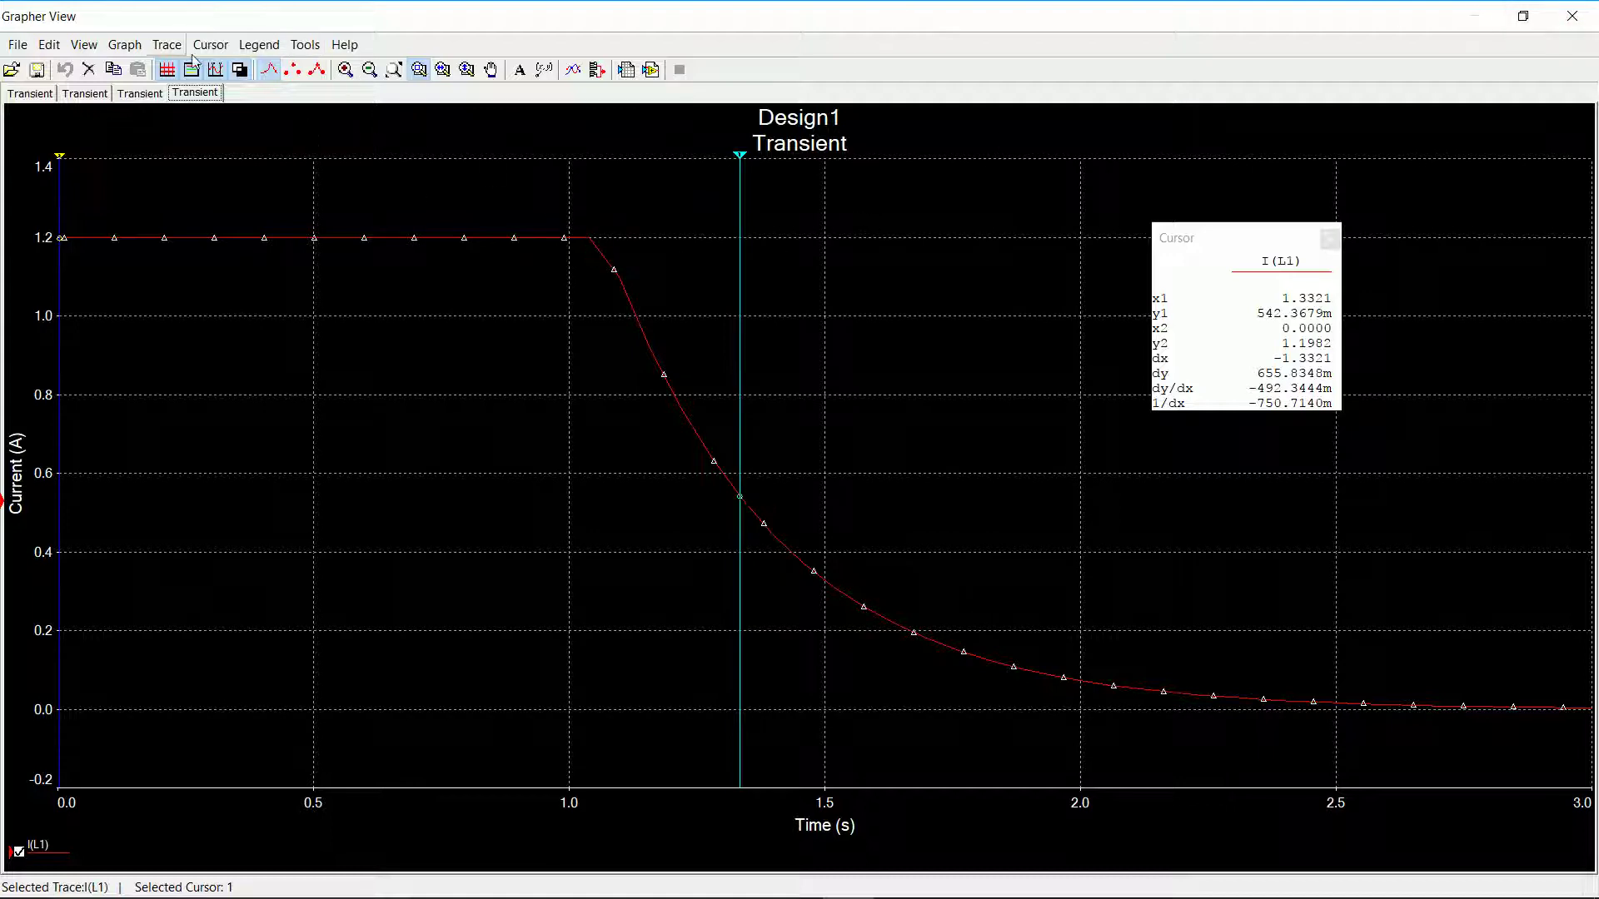
click(305, 46)
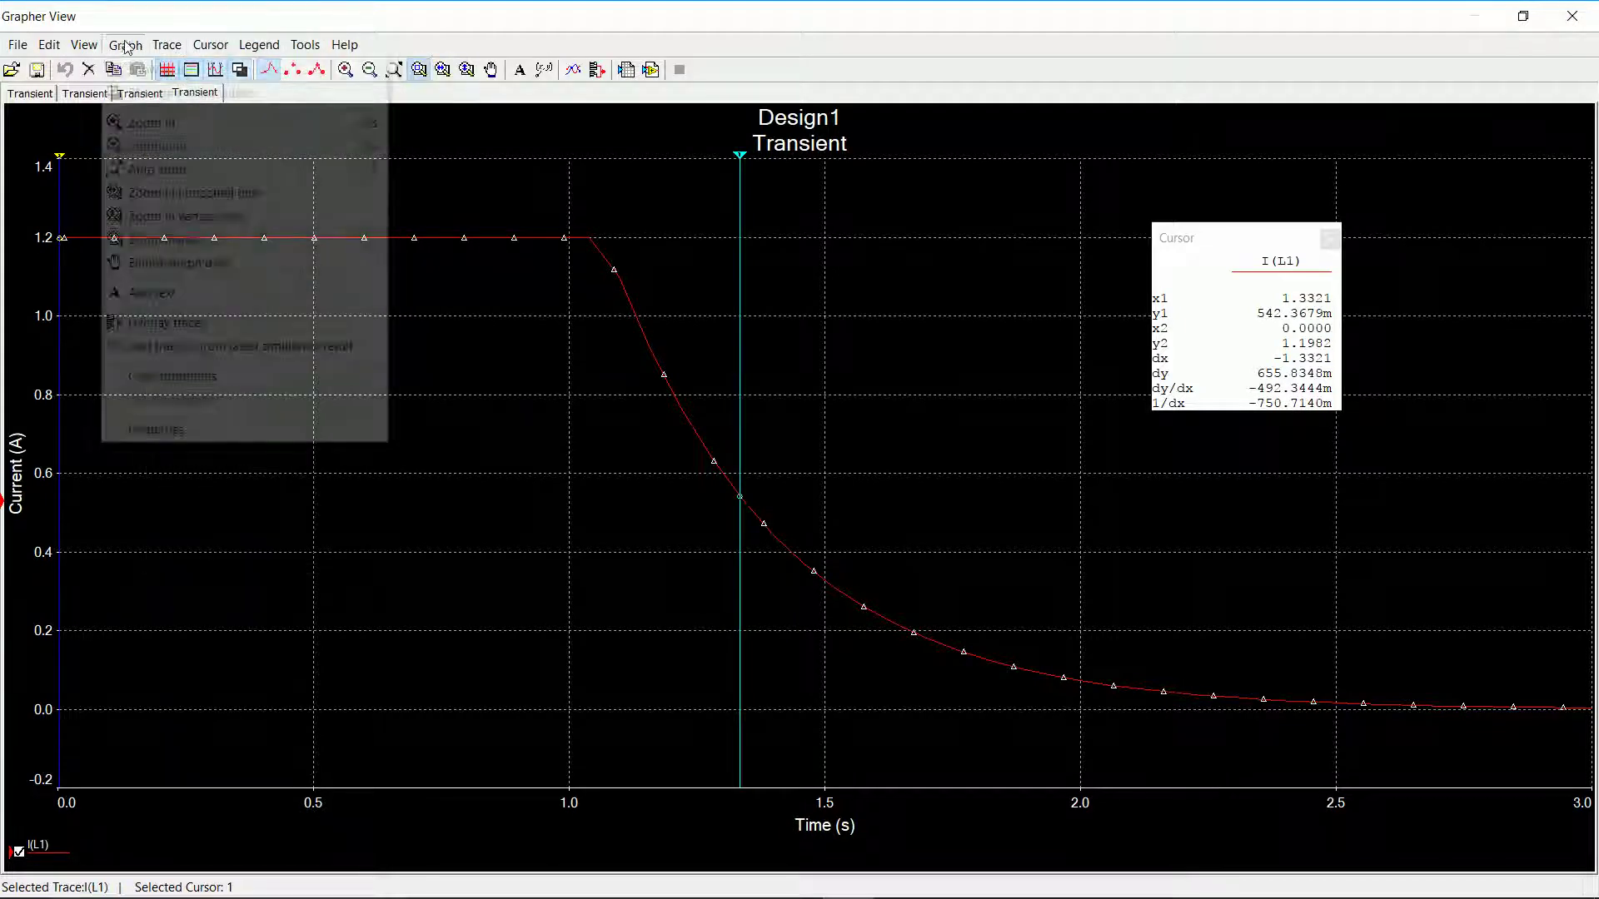
mouse_move(61, 54)
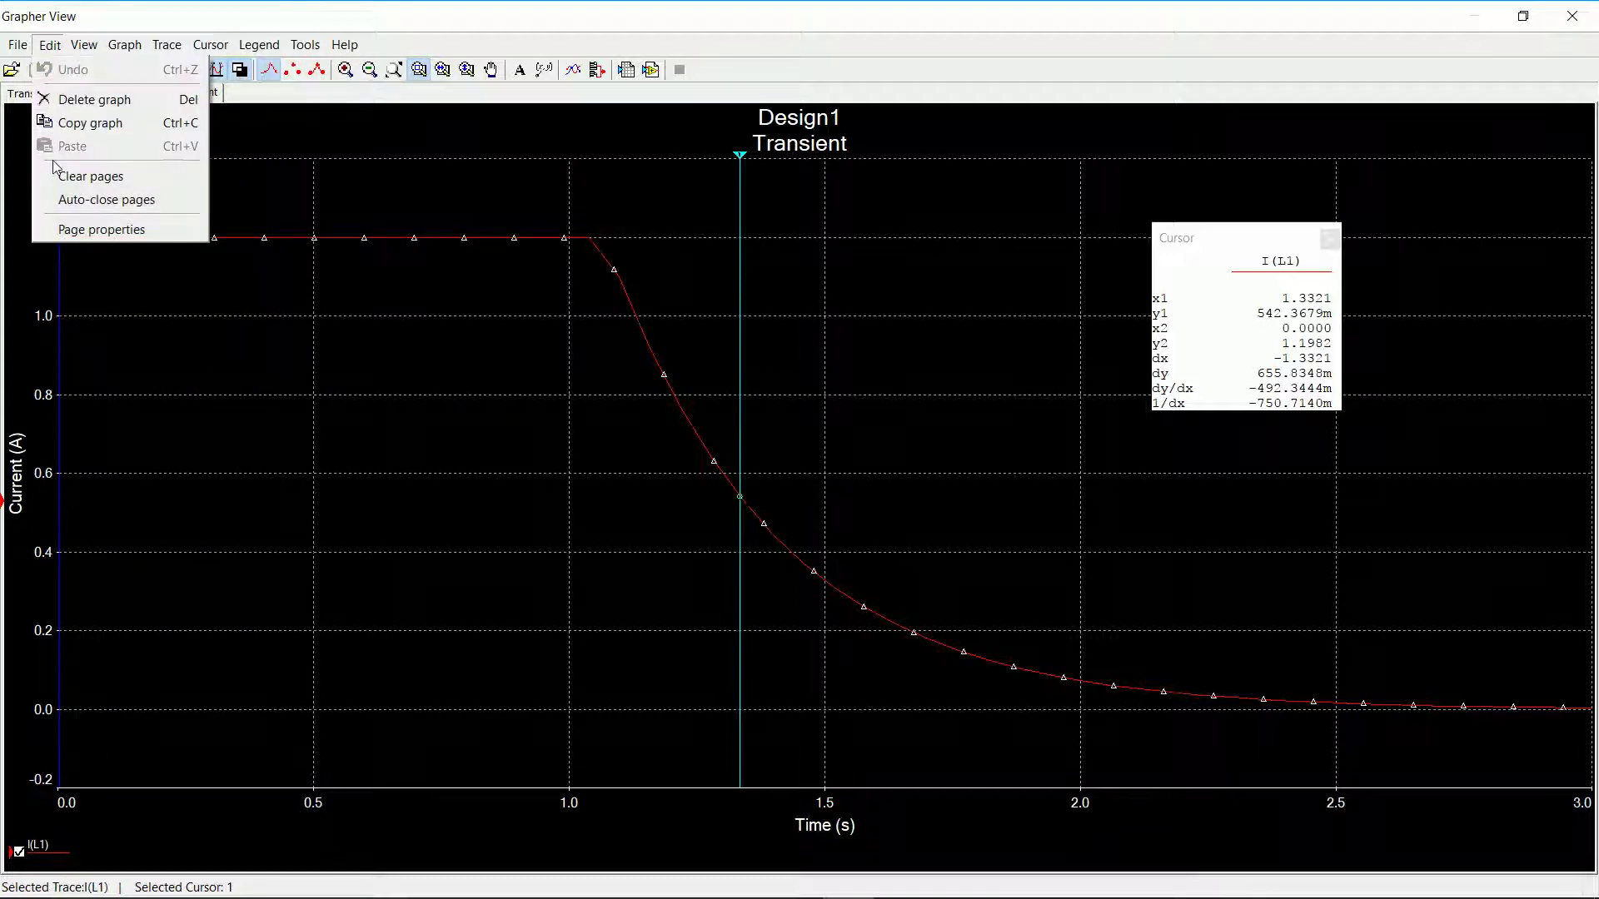
click(98, 124)
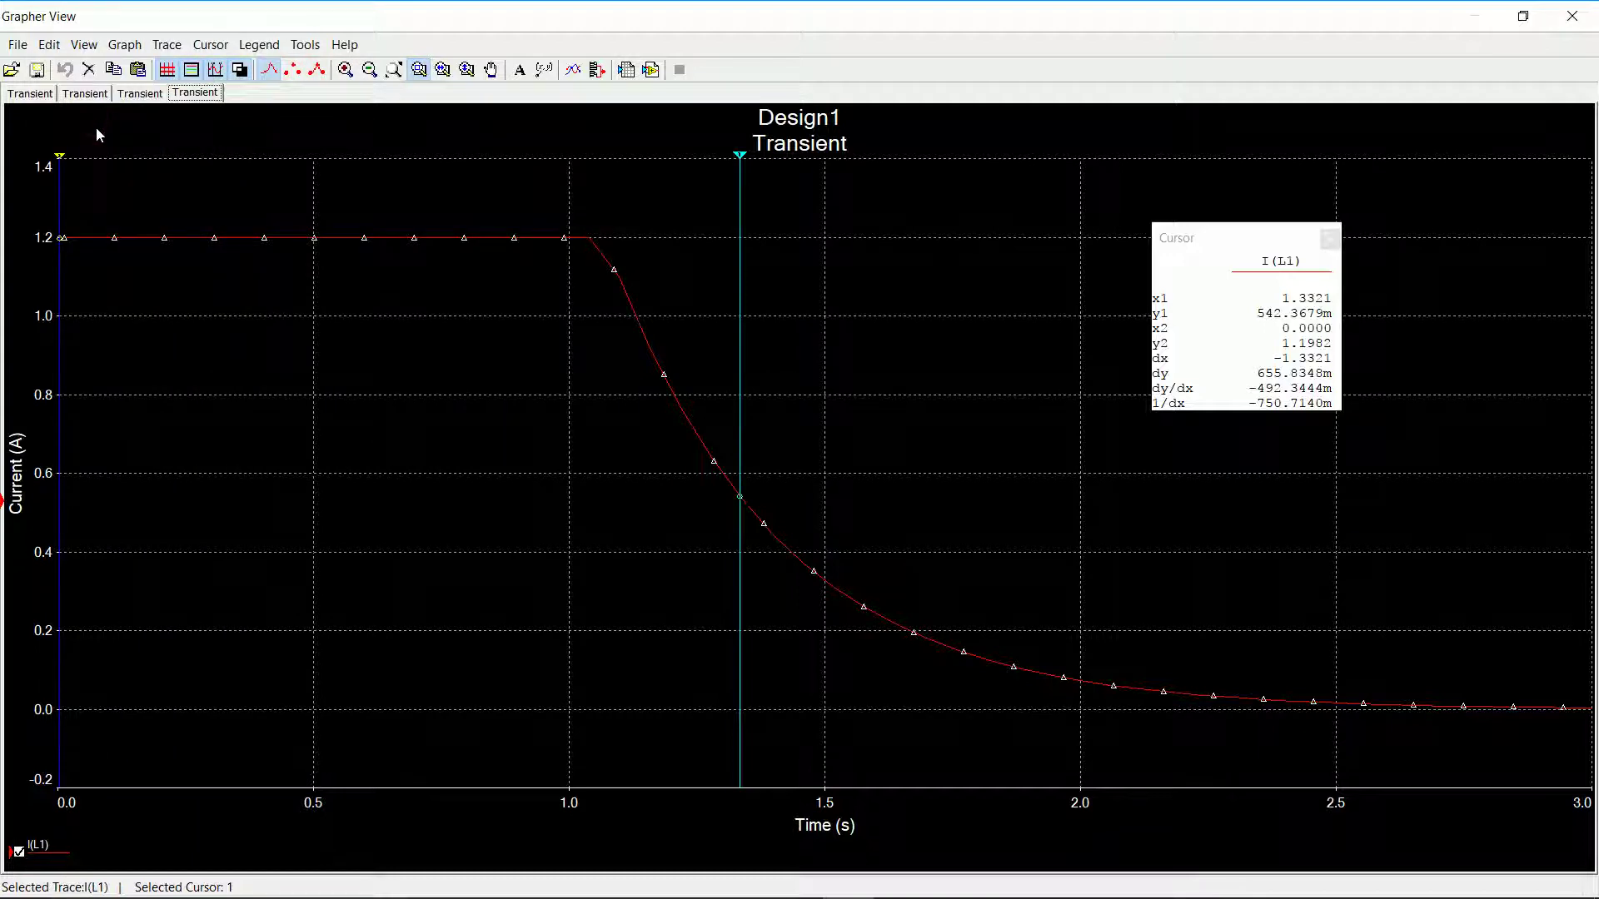
Launch Word 2016 from the Start search and create a blank document
click(18, 883)
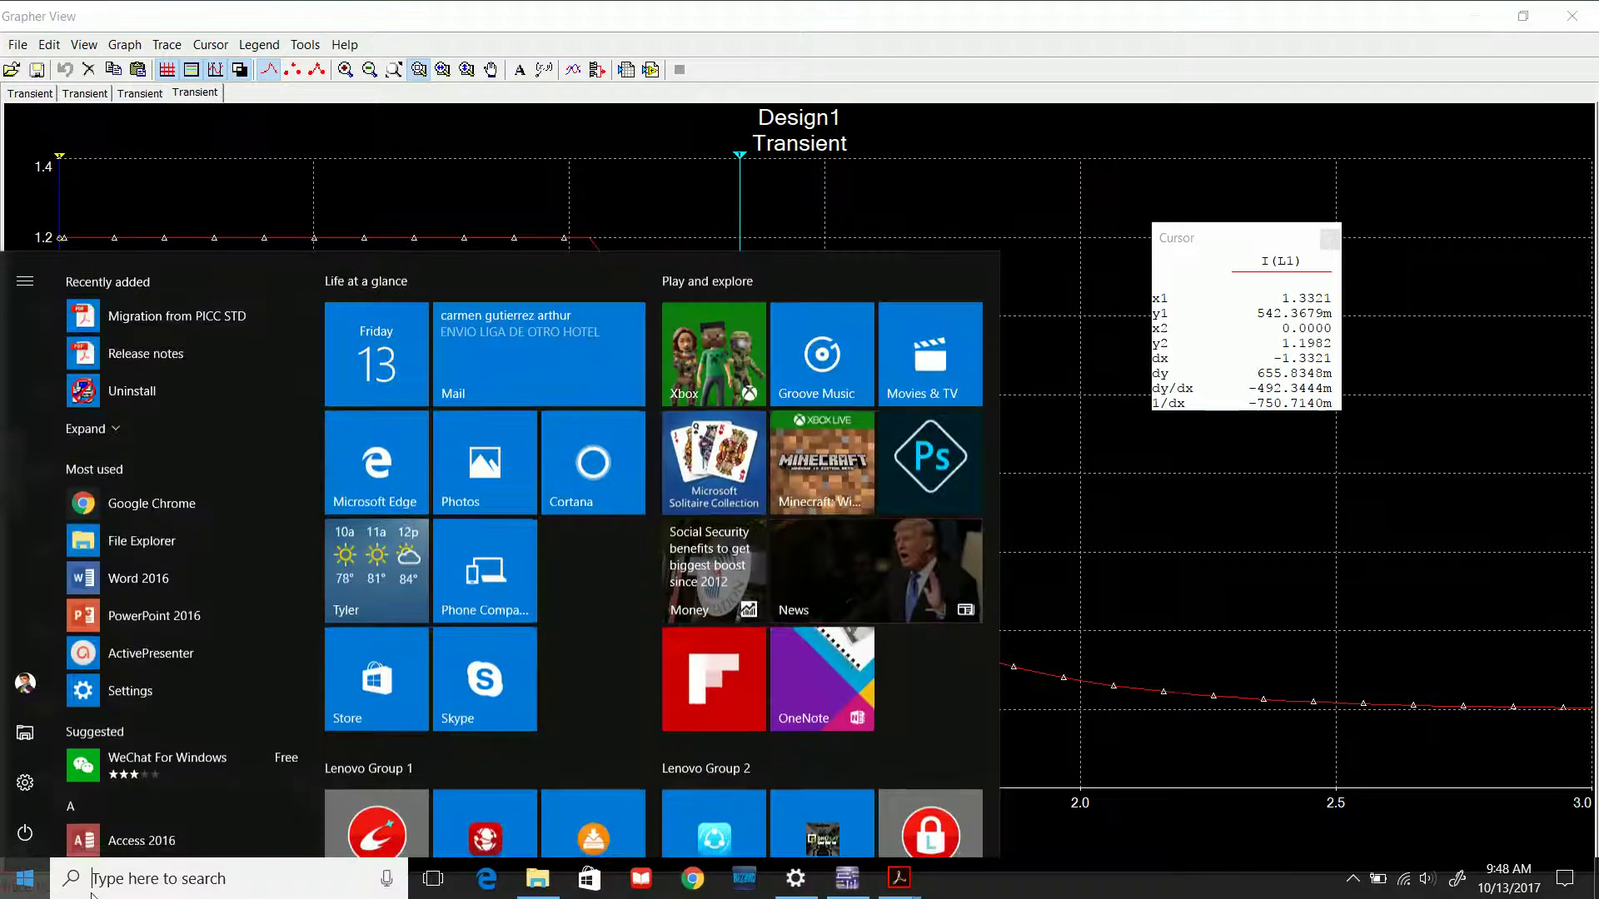
click(104, 885)
text(word)
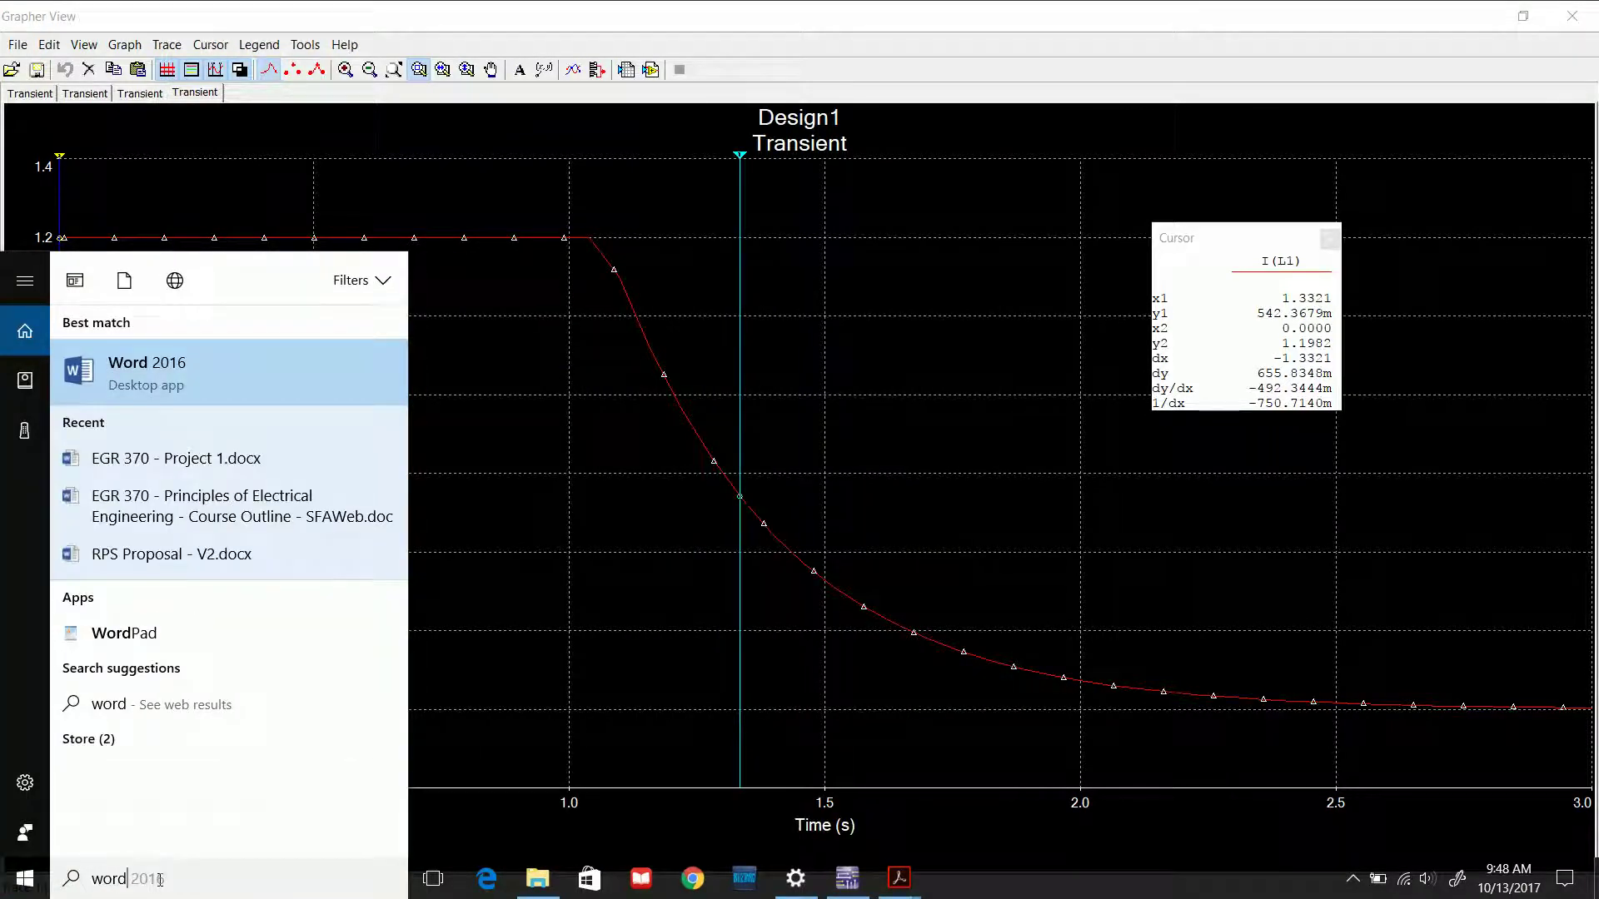
click(98, 379)
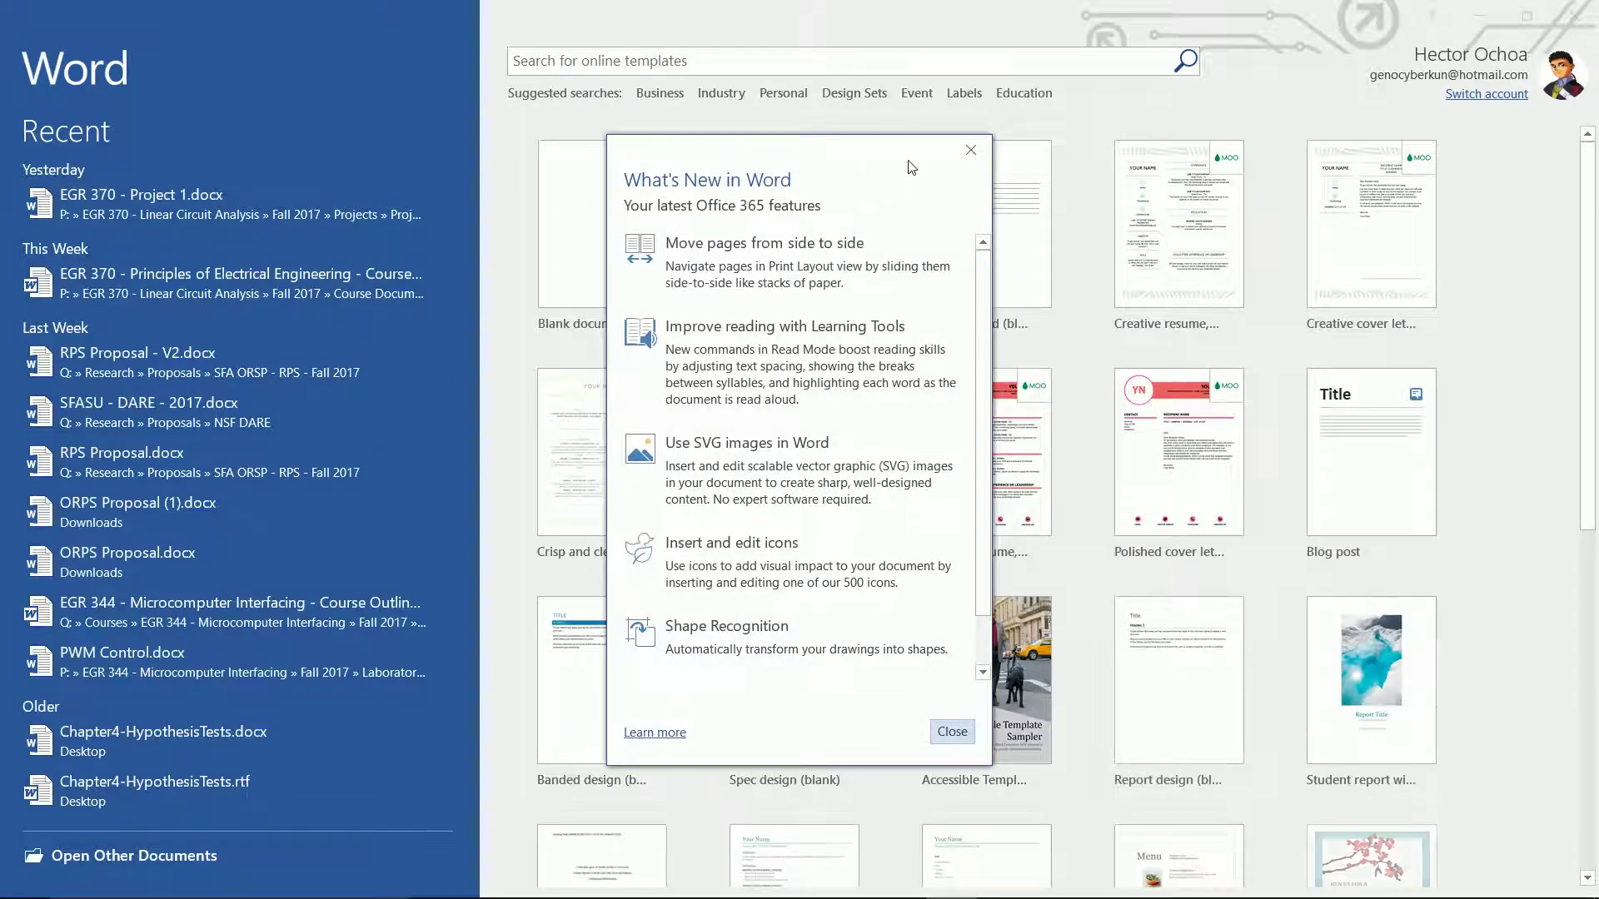
click(970, 150)
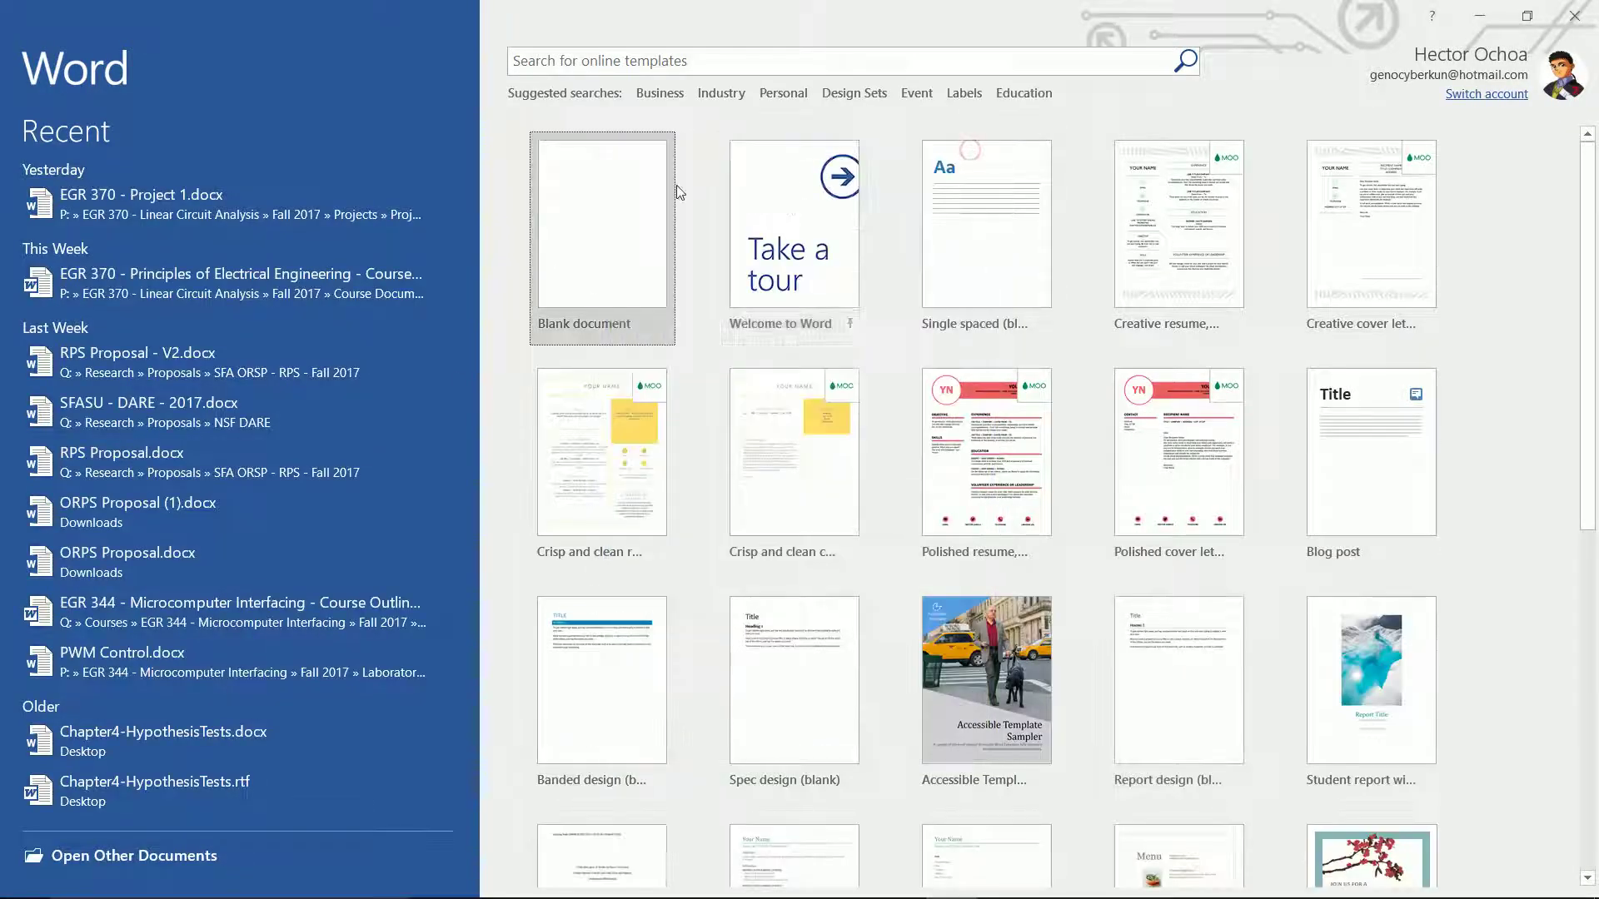
click(641, 207)
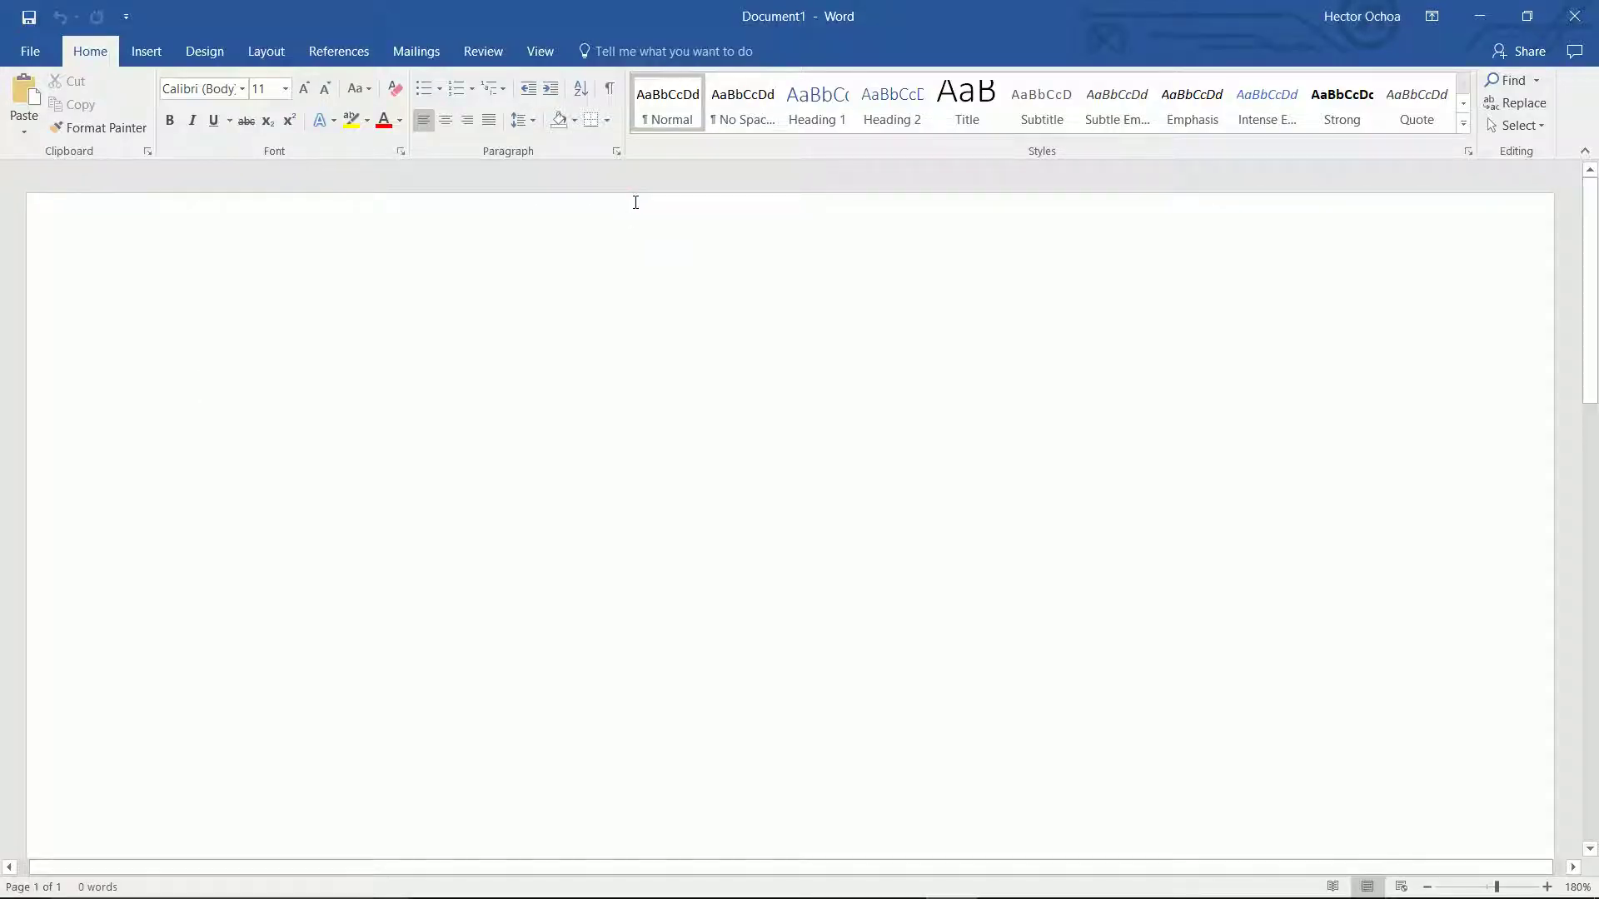
Paste the copied I(L1) plot into the document, then close Word without saving
key(ctrl+v)
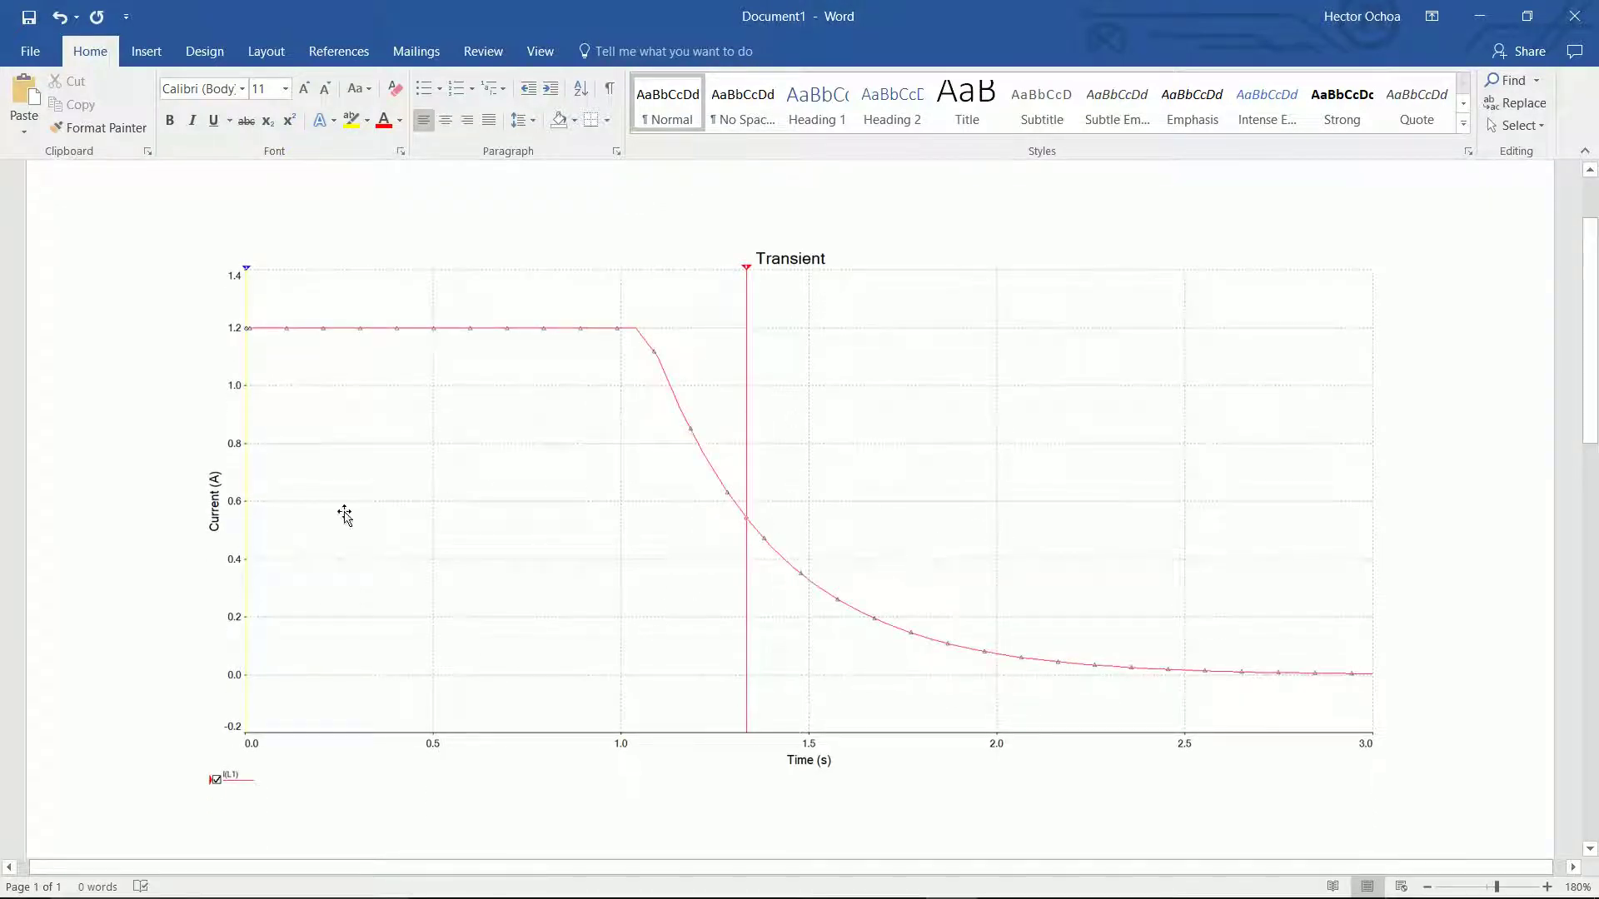
click(1574, 13)
click(804, 500)
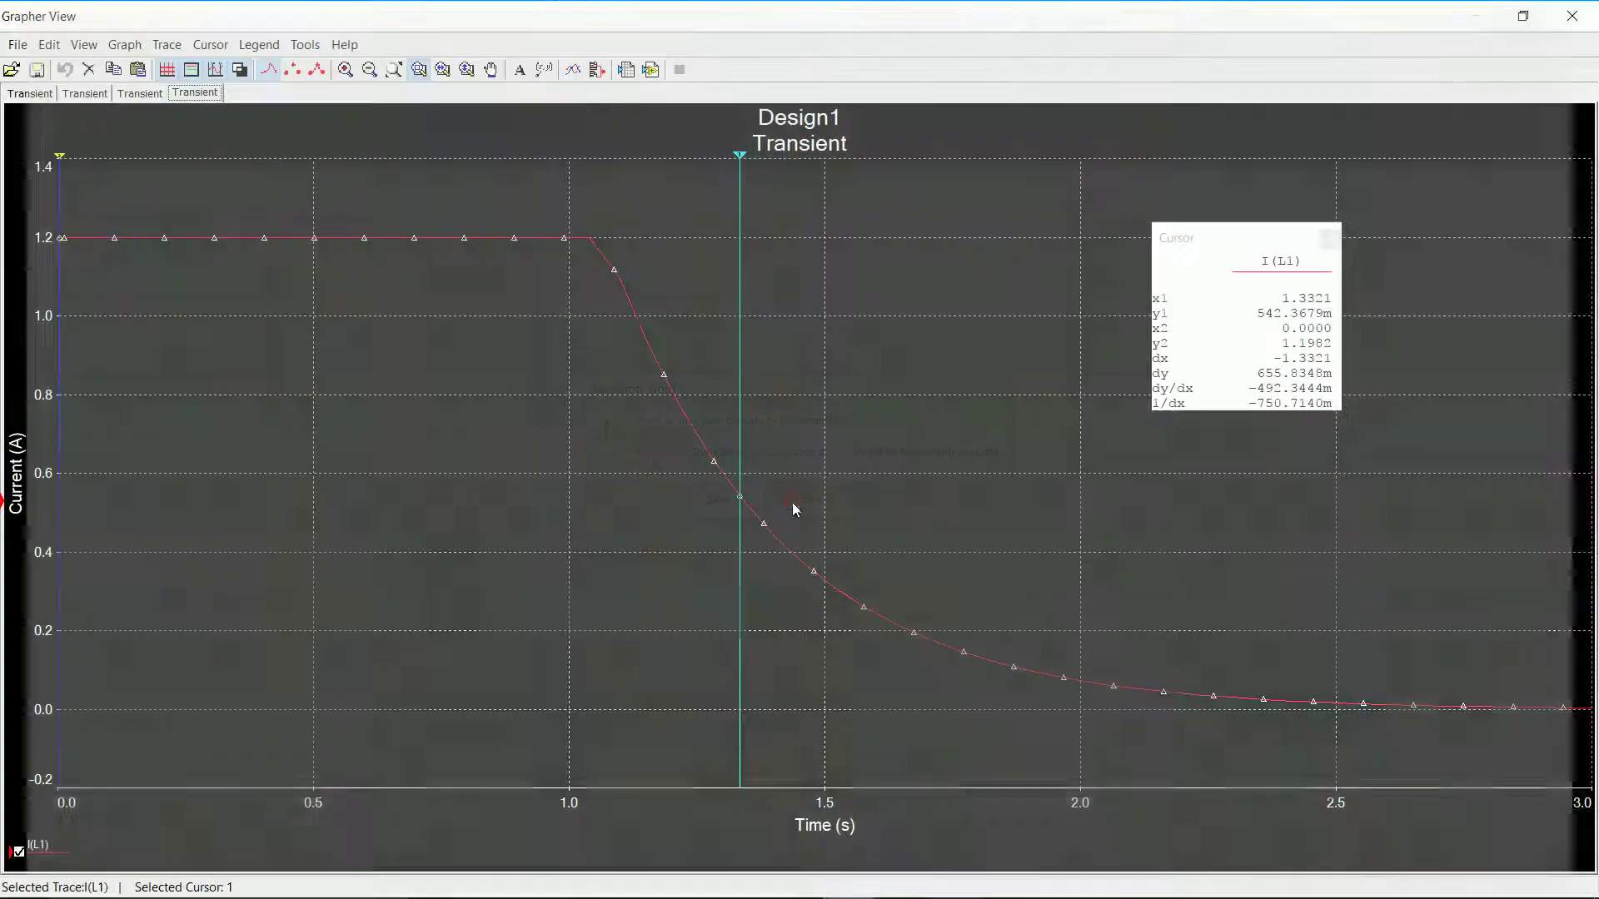